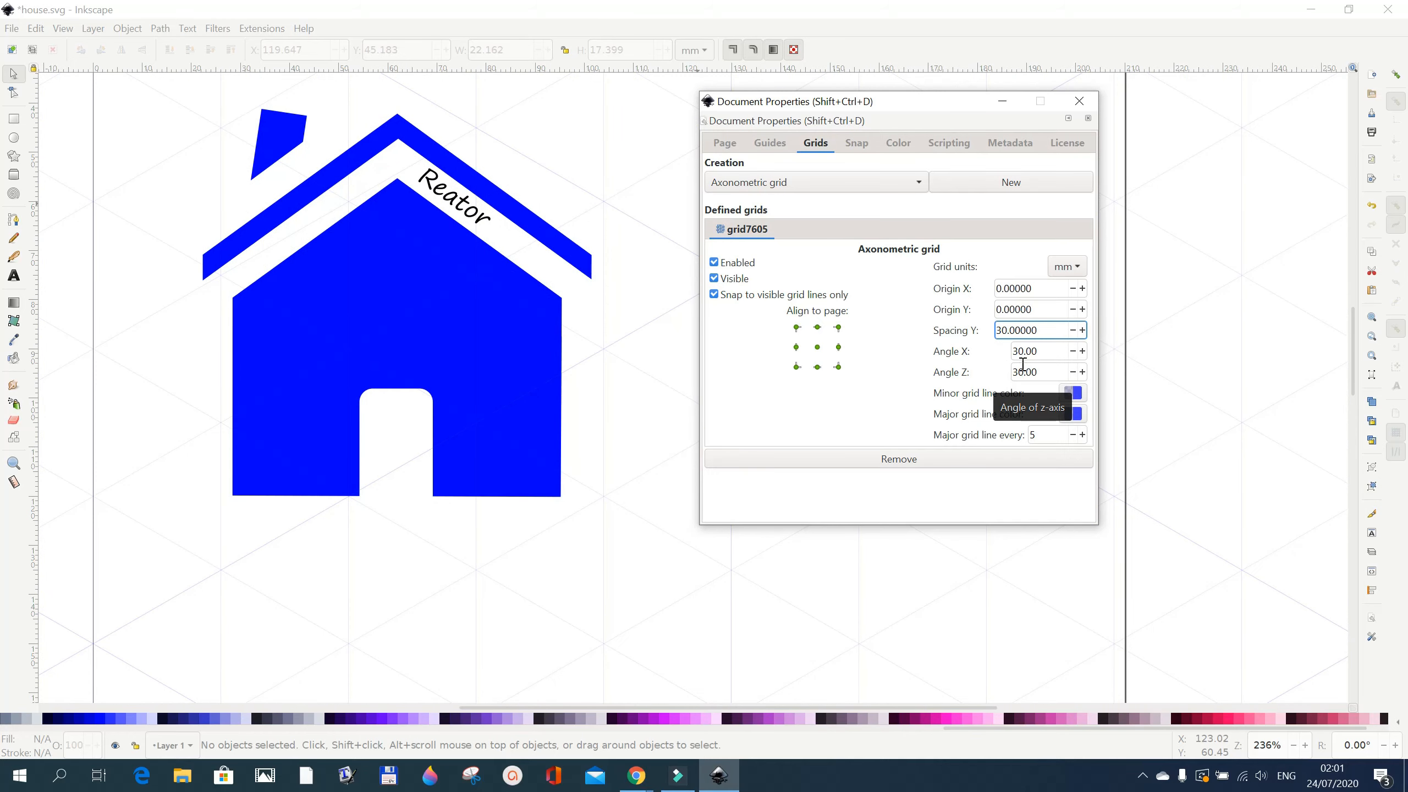
Set the axonometric grid's X and Z angles to 36 and its major grid line interval to 3
{"action": "left_click", "coordinate": [1021, 354]}
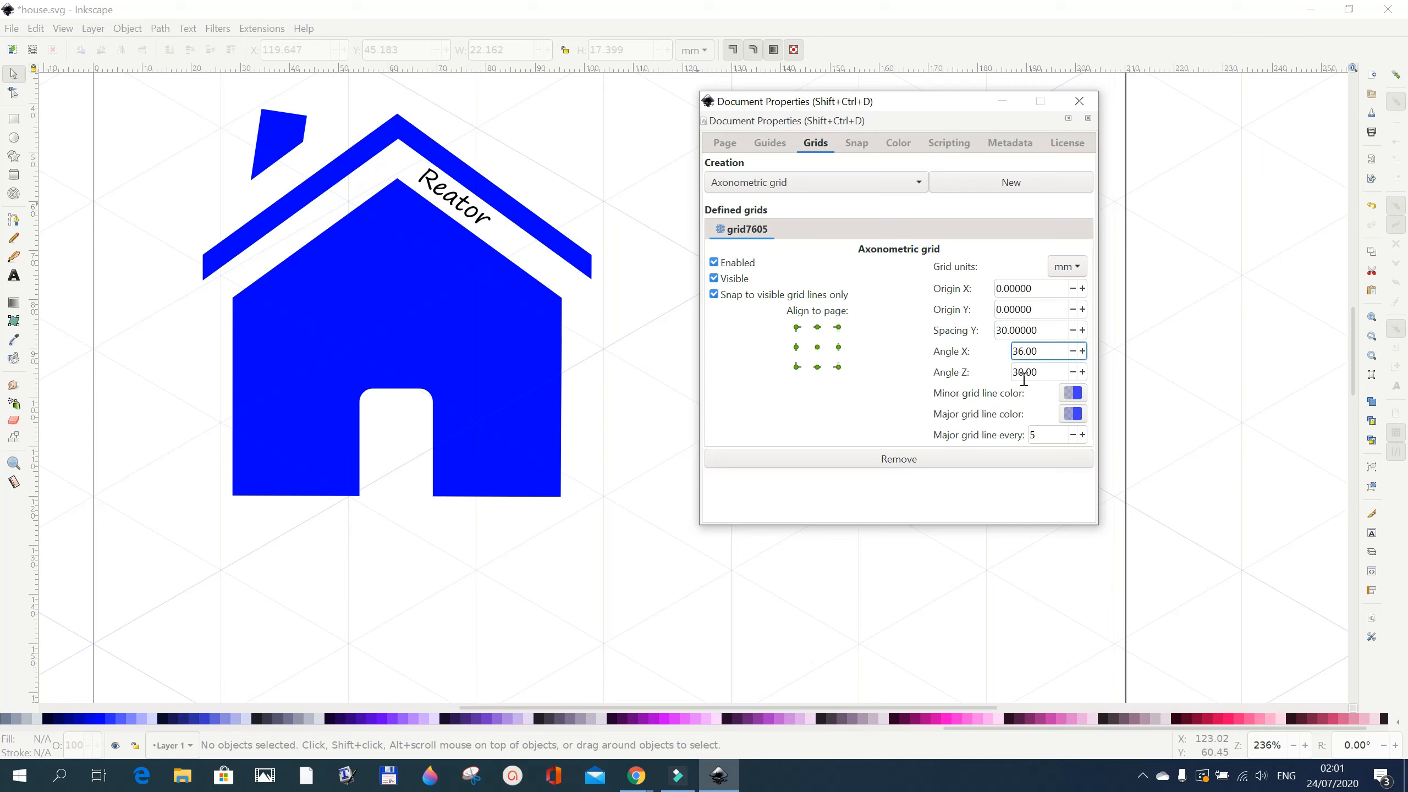
{"action": "left_click", "coordinate": [1025, 372]}
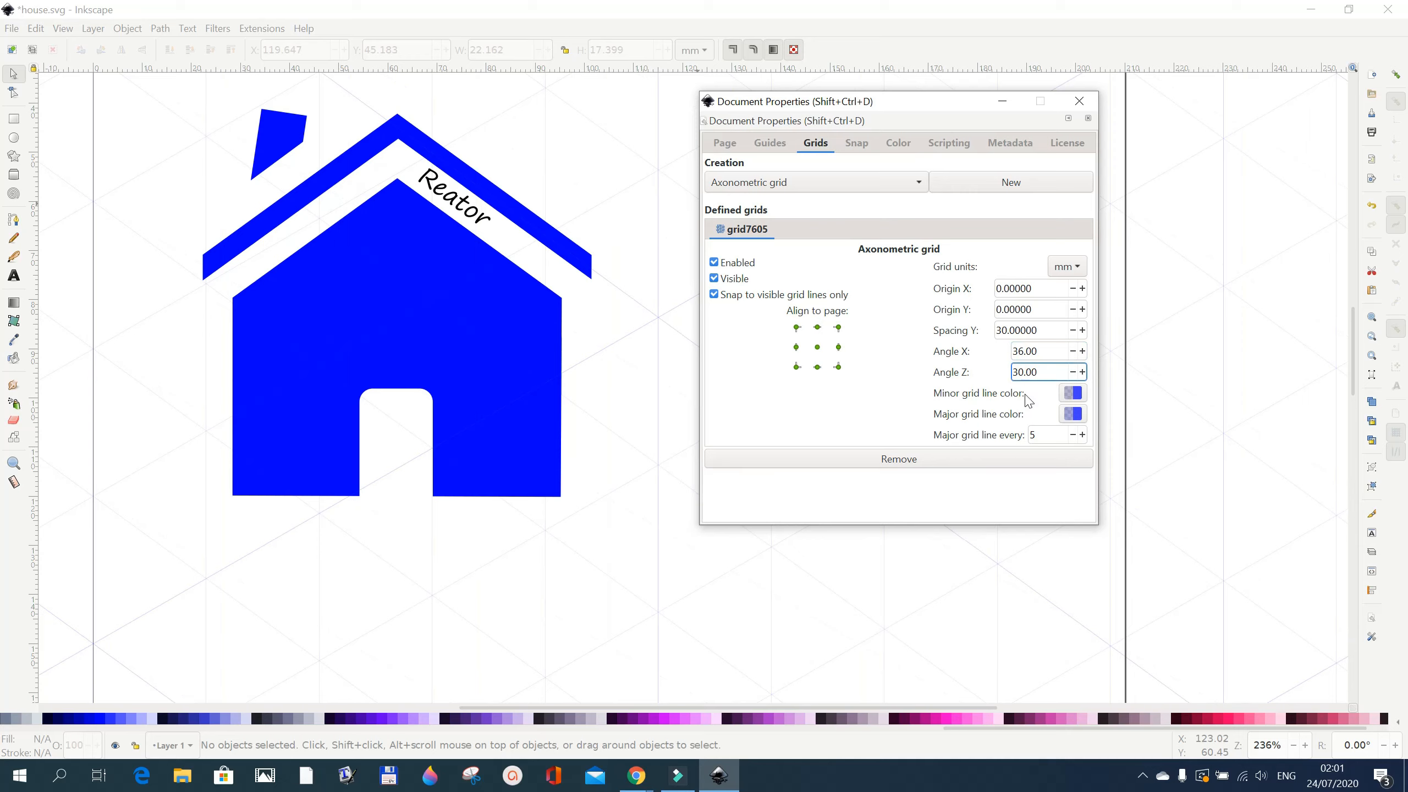
{"action": "type", "text": "6"}
{"action": "left_click", "coordinate": [1073, 435]}
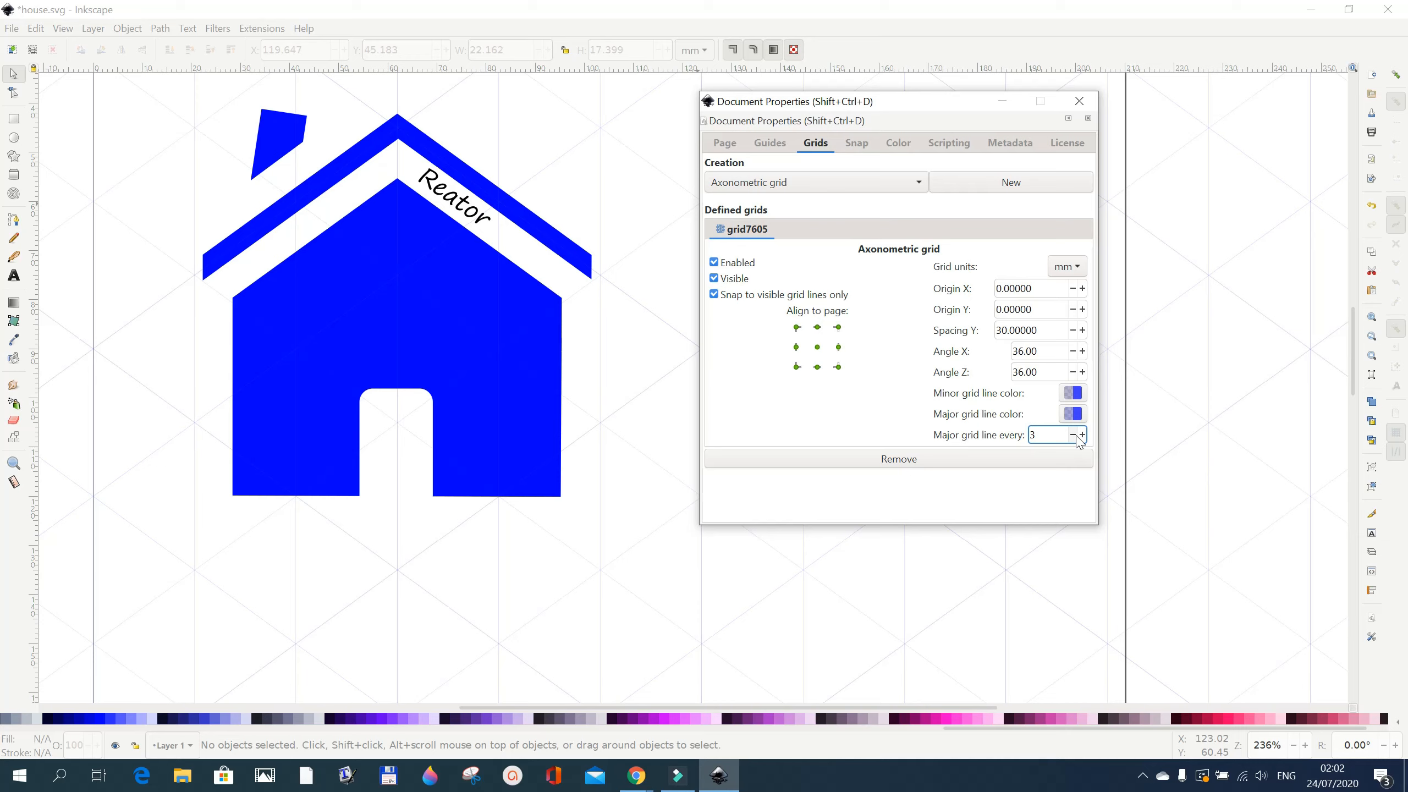
Raise the minor grid line color's opacity to 35 and close the document properties
{"action": "left_click", "coordinate": [1077, 399]}
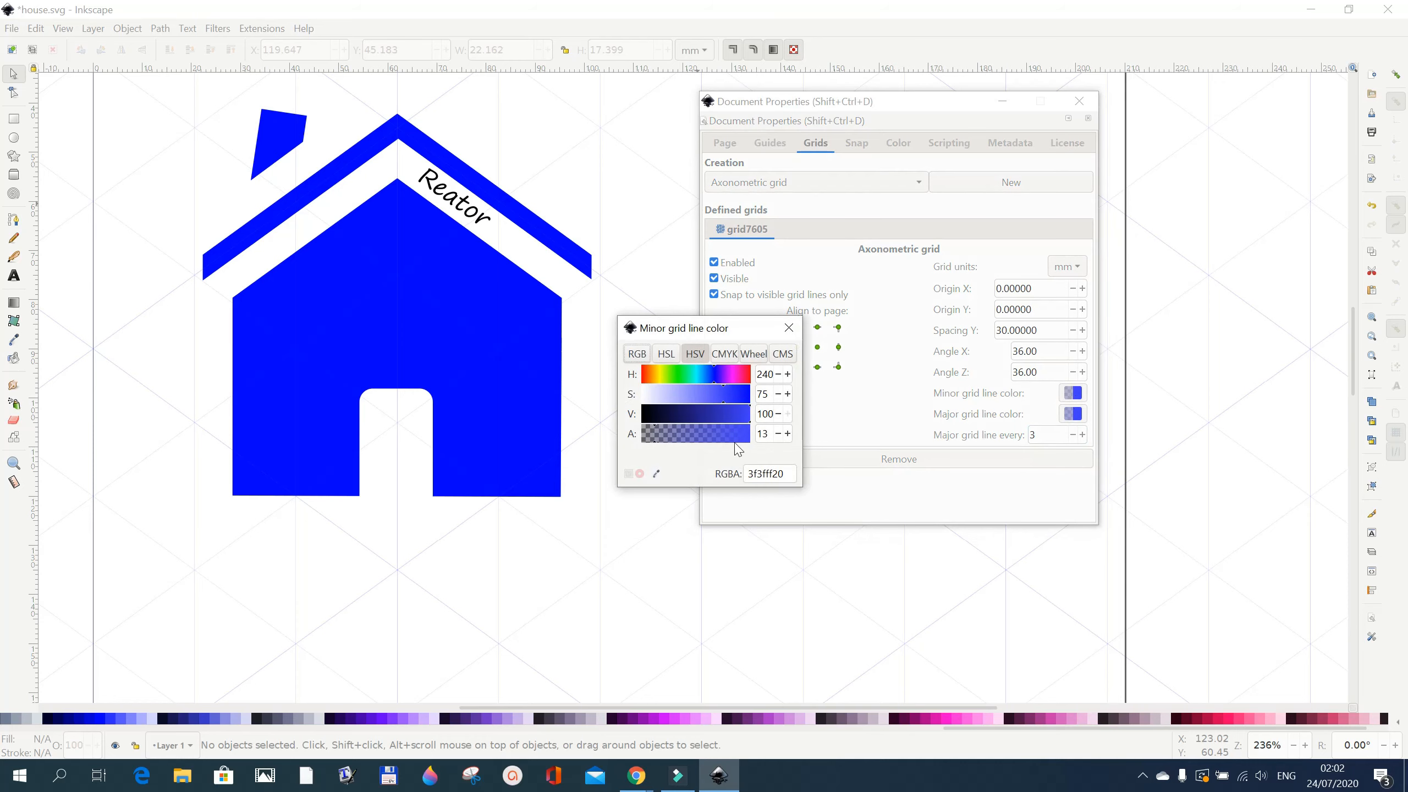
{"action": "left_click", "coordinate": [672, 440]}
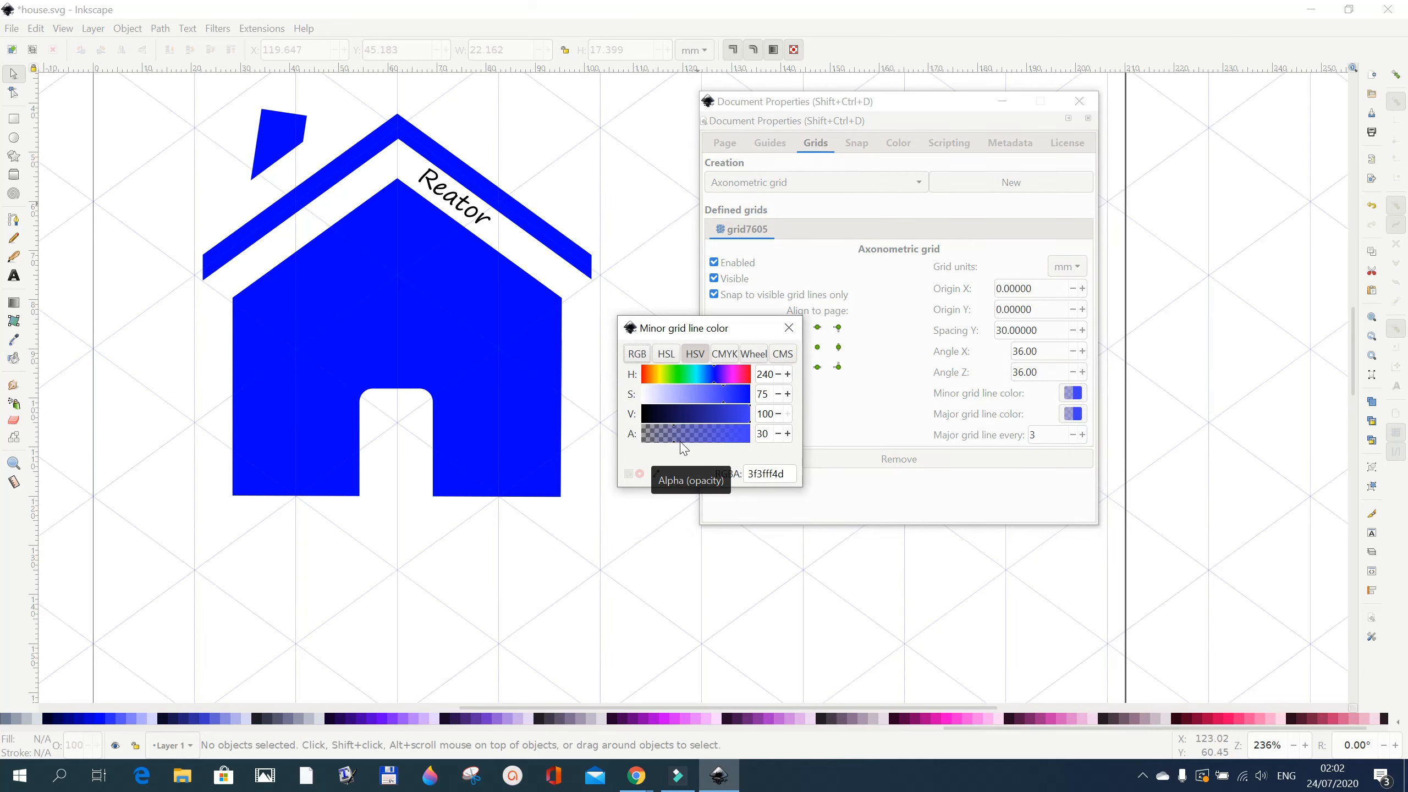
{"action": "left_click", "coordinate": [681, 439]}
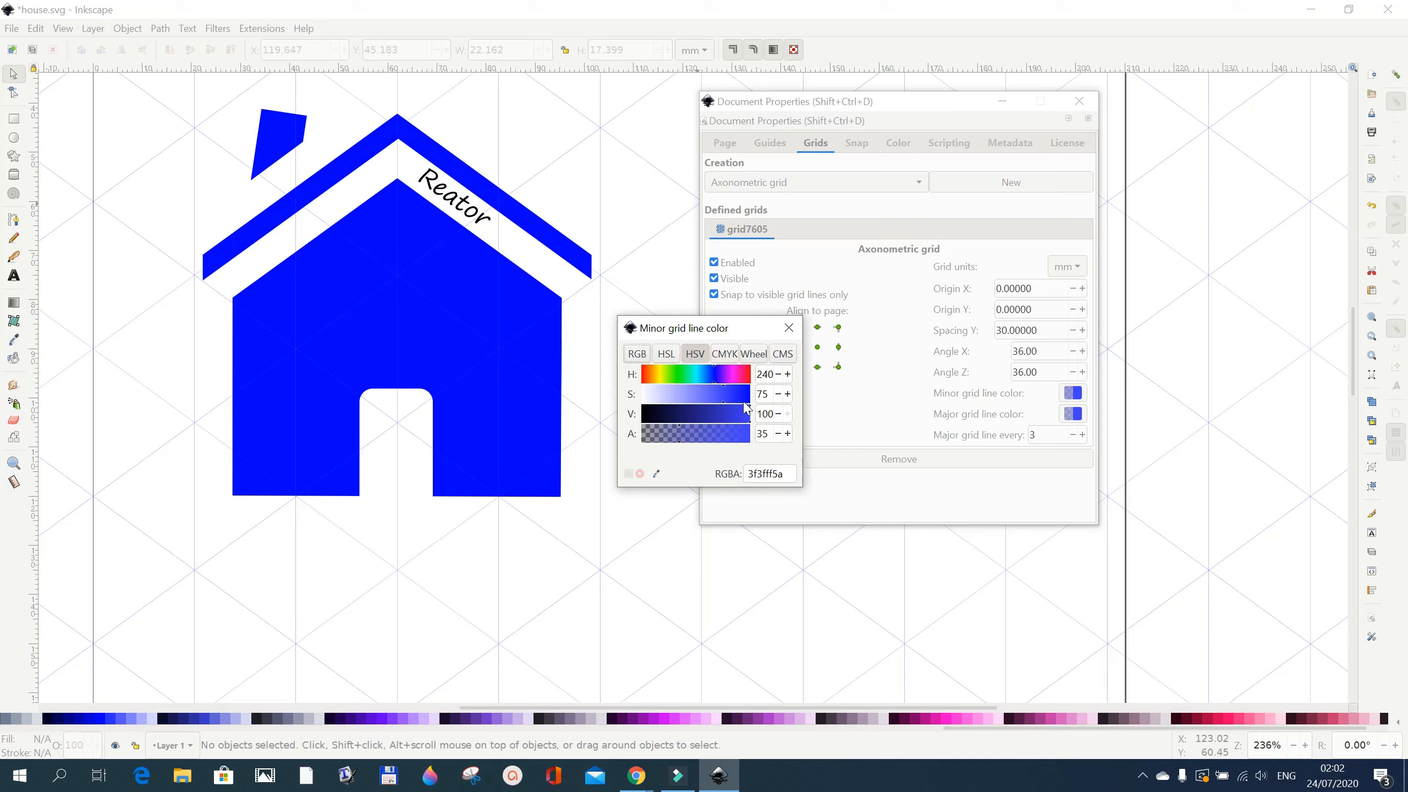
{"action": "left_click", "coordinate": [792, 330]}
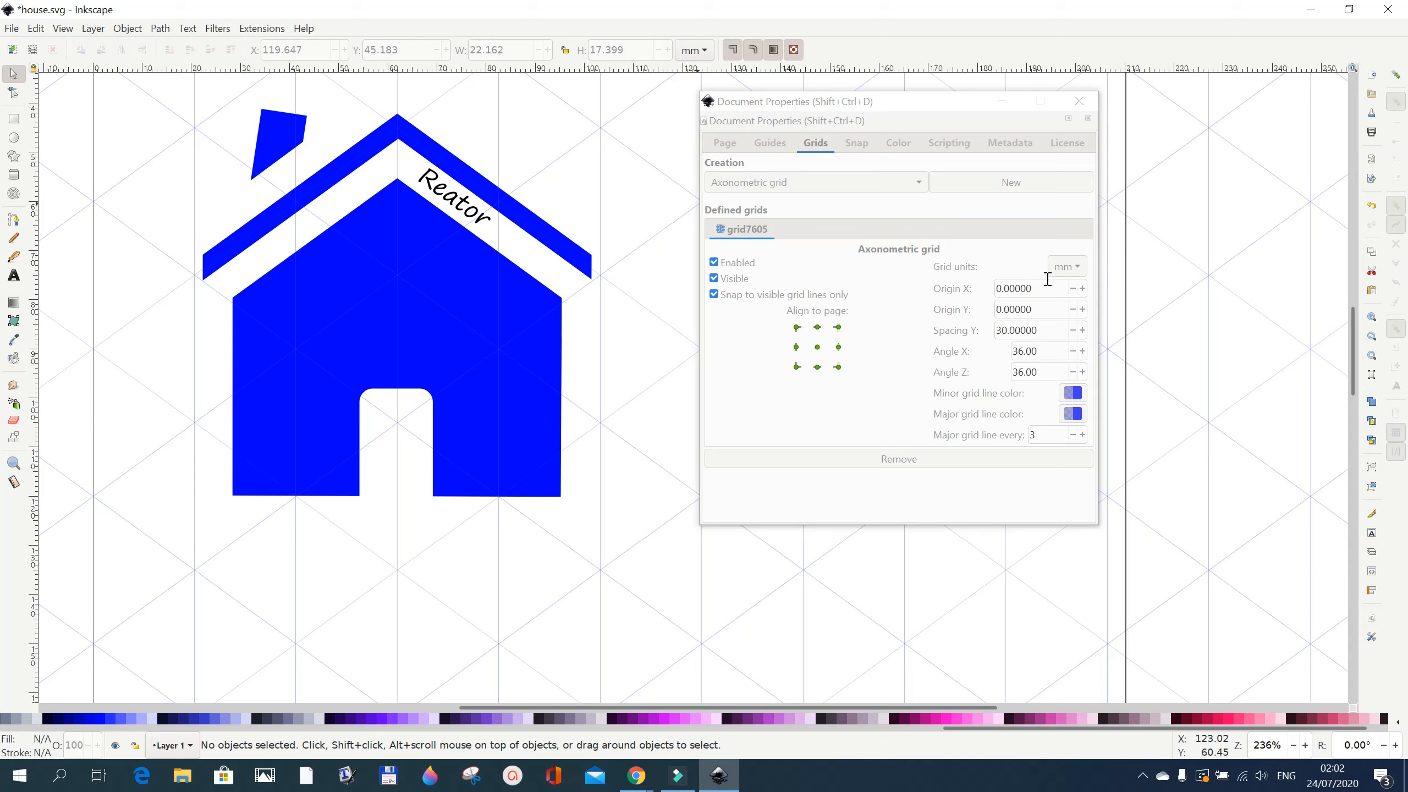
{"action": "left_click", "coordinate": [1073, 393]}
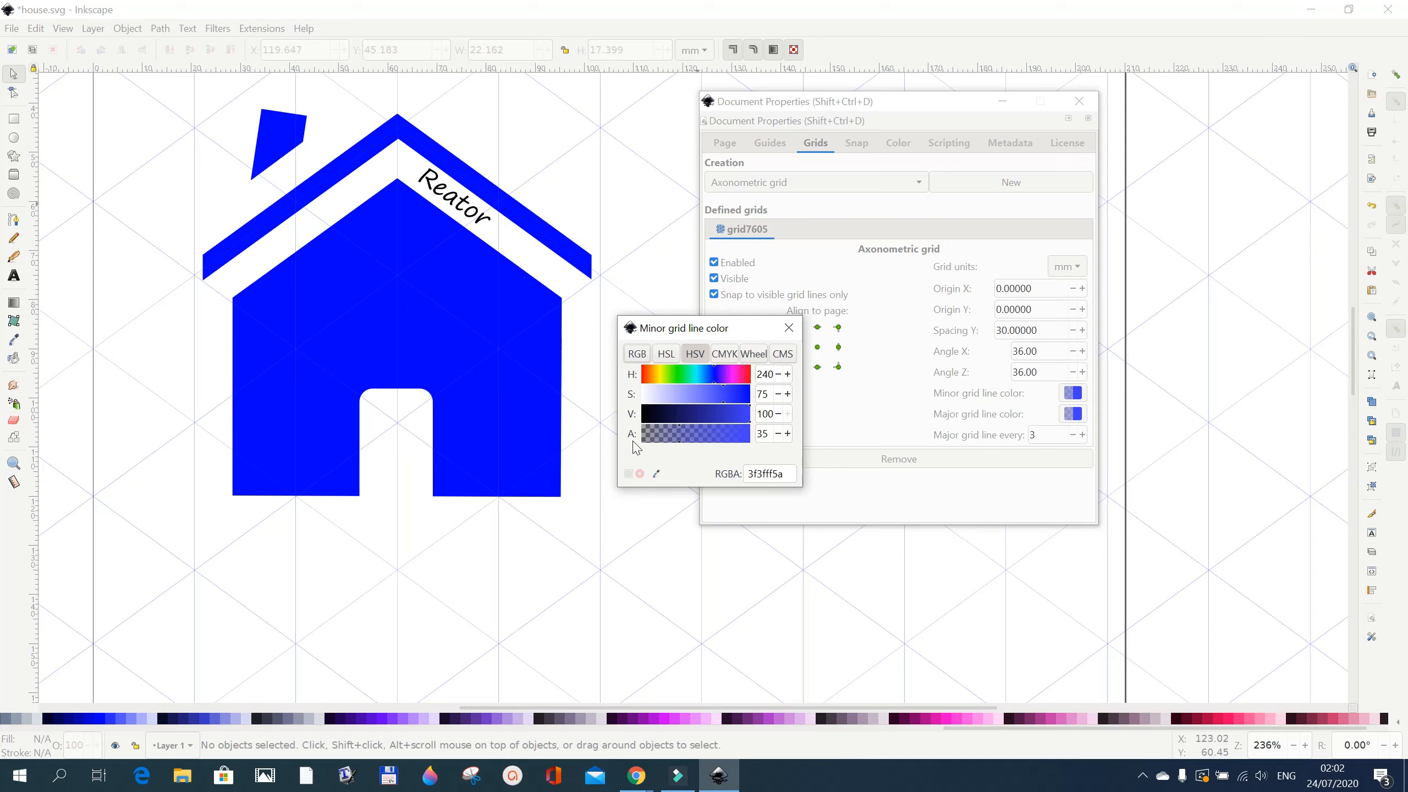
{"action": "left_click", "coordinate": [790, 334]}
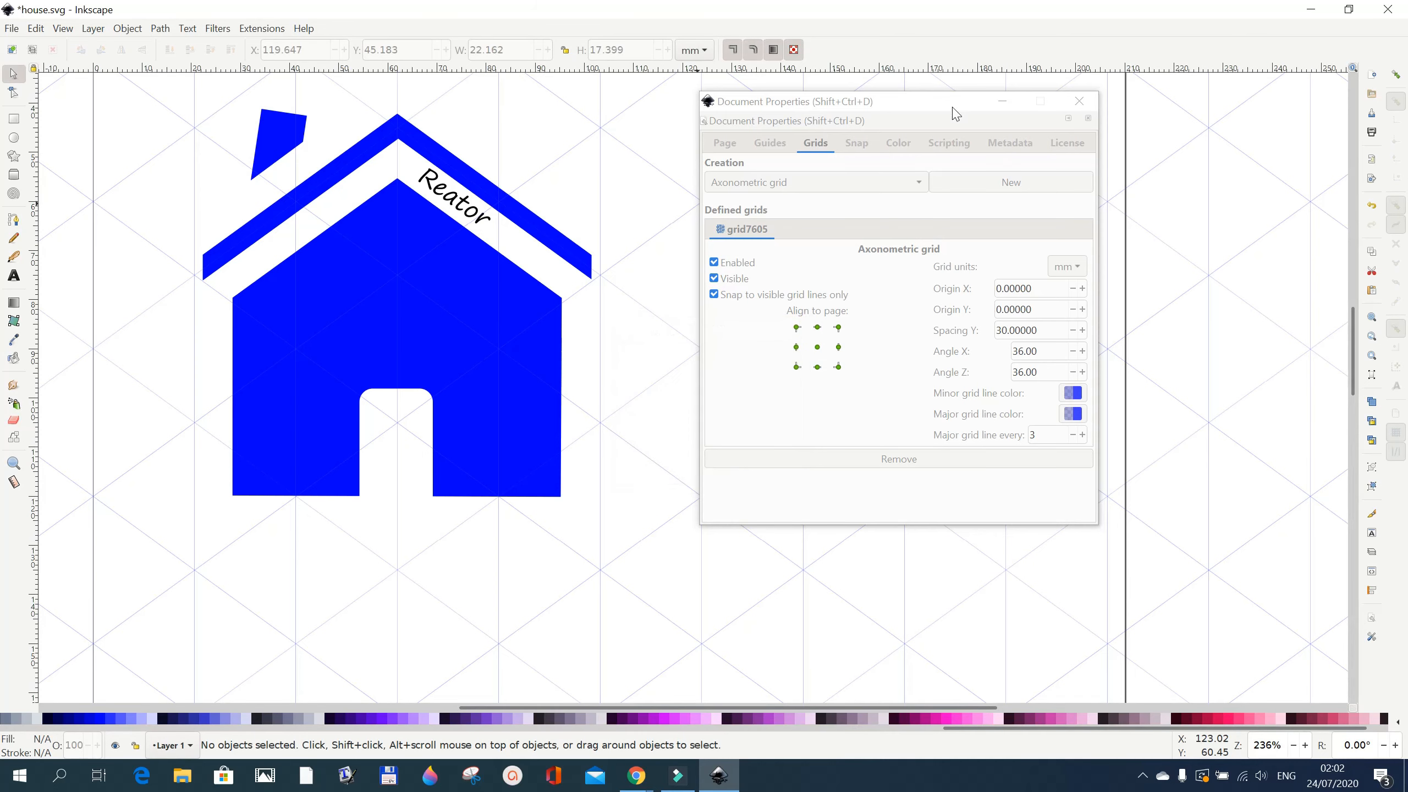
{"action": "left_click", "coordinate": [1079, 101]}
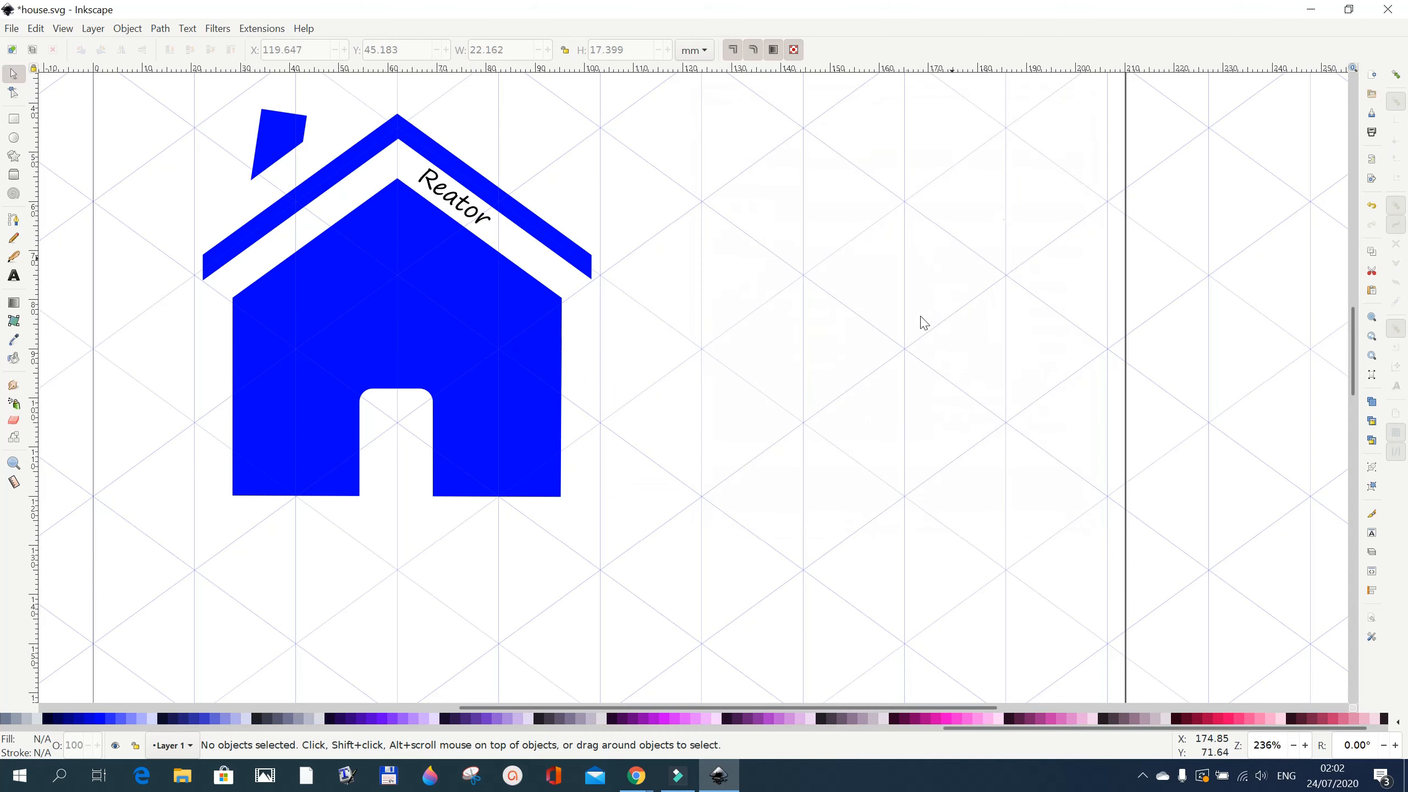
Draw a regular five-corner polygon about 66 × 65 mm beside the house, centred on a grid intersection
{"action": "left_click", "coordinate": [15, 159]}
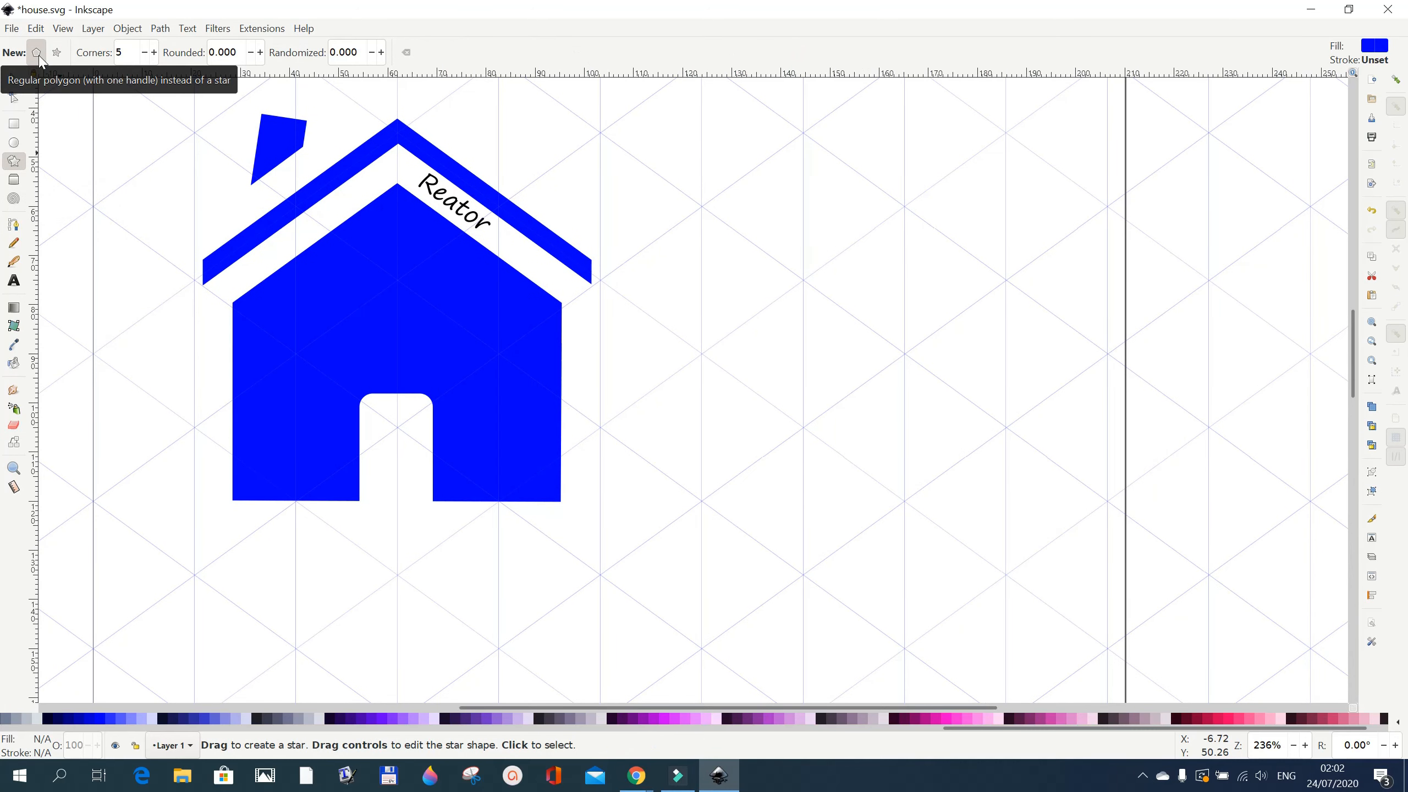
{"action": "left_click", "coordinate": [39, 58]}
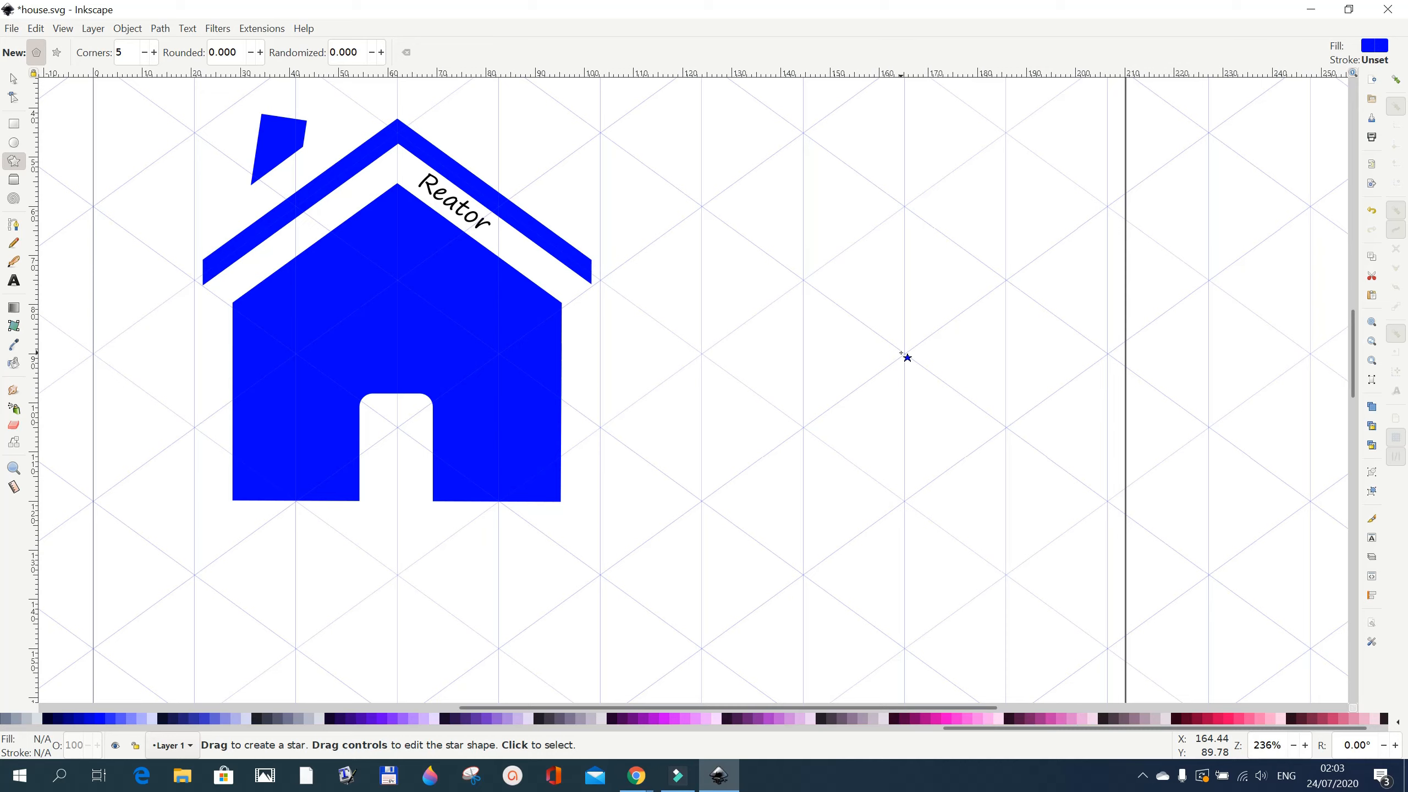
{"action": "mouse_move", "coordinate": [902, 353]}
{"action": "left_mouse_down"}
{"action": "mouse_move", "coordinate": [1003, 521]}
{"action": "mouse_move", "coordinate": [986, 501]}
{"action": "left_mouse_up"}
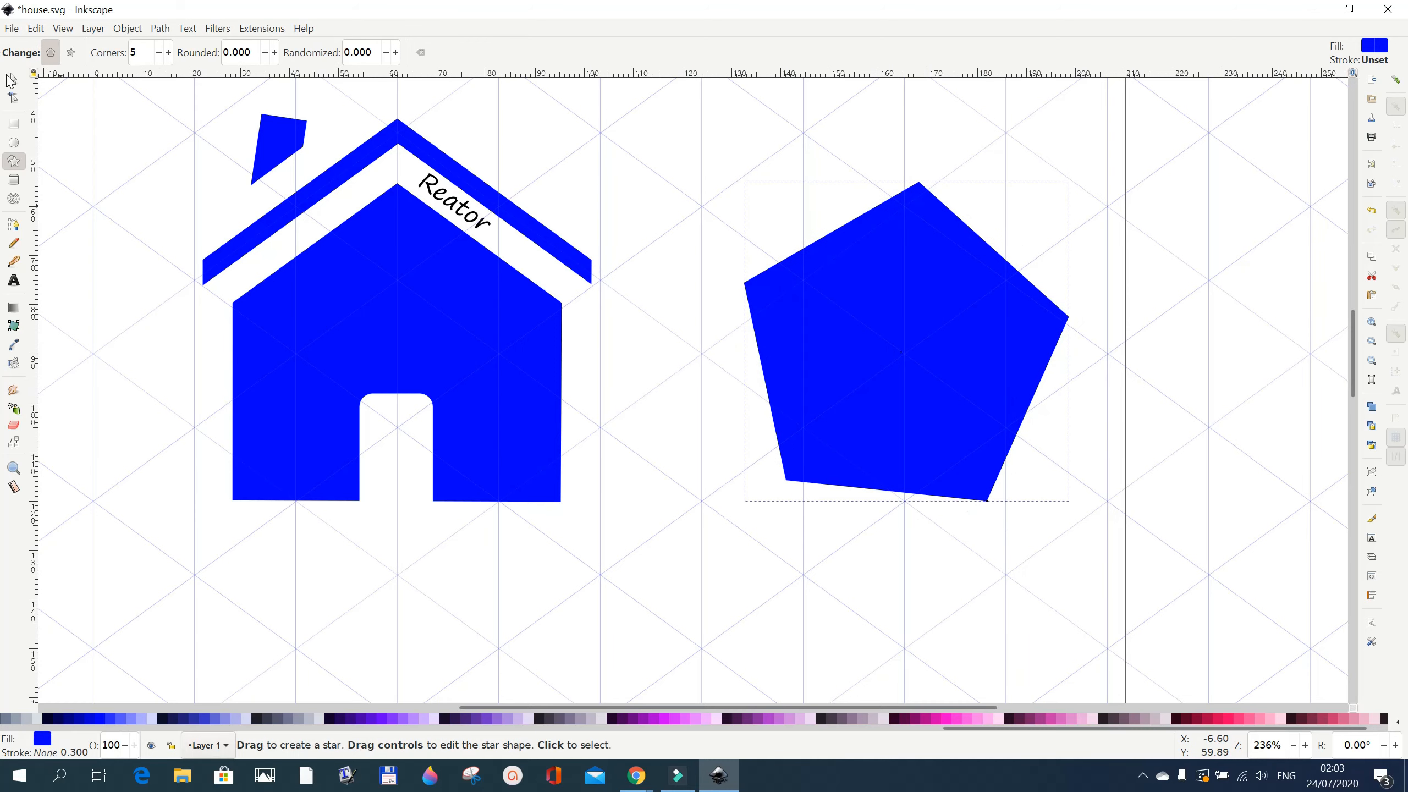
Rotate the pentagon so its peak points straight up on a vertical grid line, and enlarge it to about 78.6 × 74.8 mm
{"action": "left_click", "coordinate": [12, 80]}
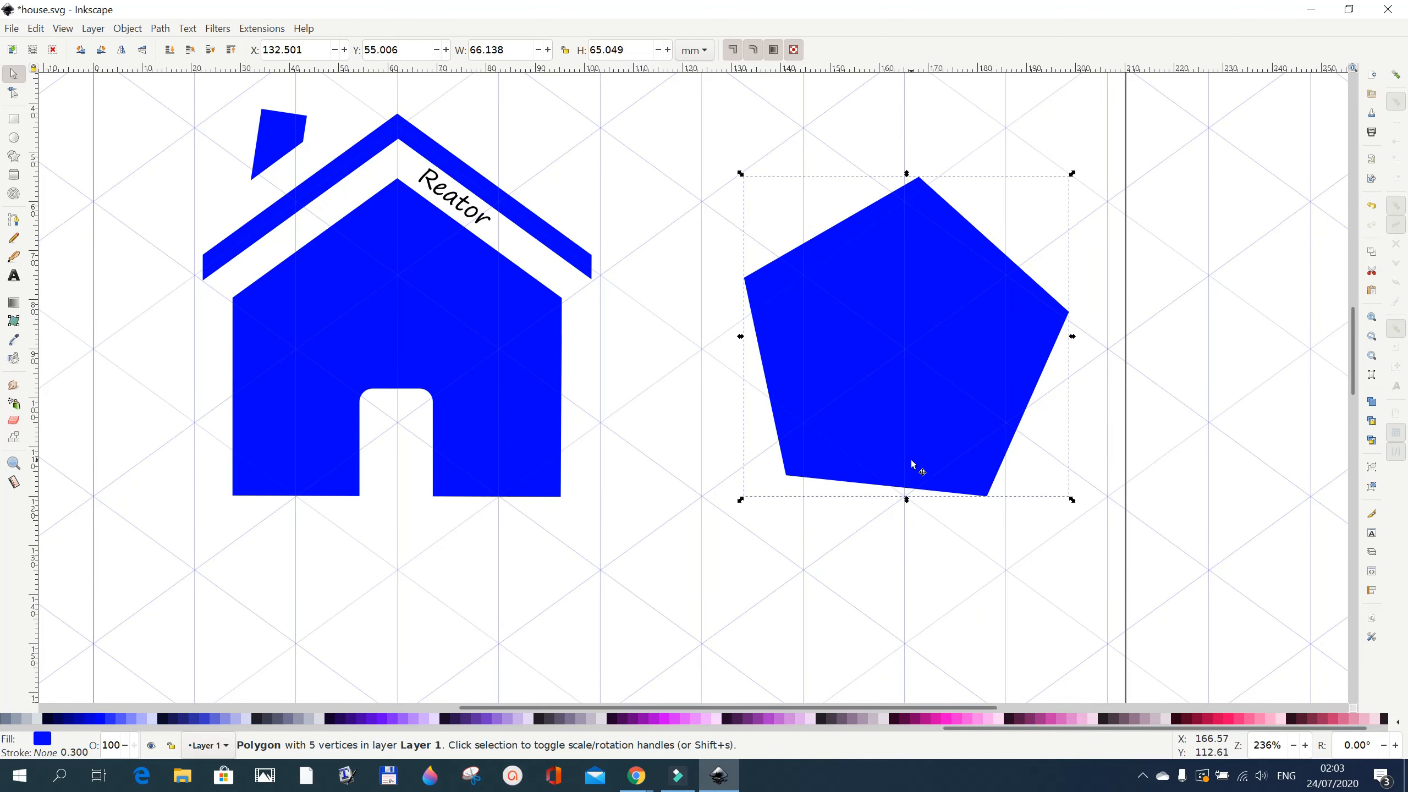
{"action": "left_click", "coordinate": [952, 480]}
{"action": "left_click_drag", "start_coordinate": [1074, 506], "coordinate": [1081, 494]}
{"action": "left_click_drag", "start_coordinate": [921, 358], "coordinate": [918, 391]}
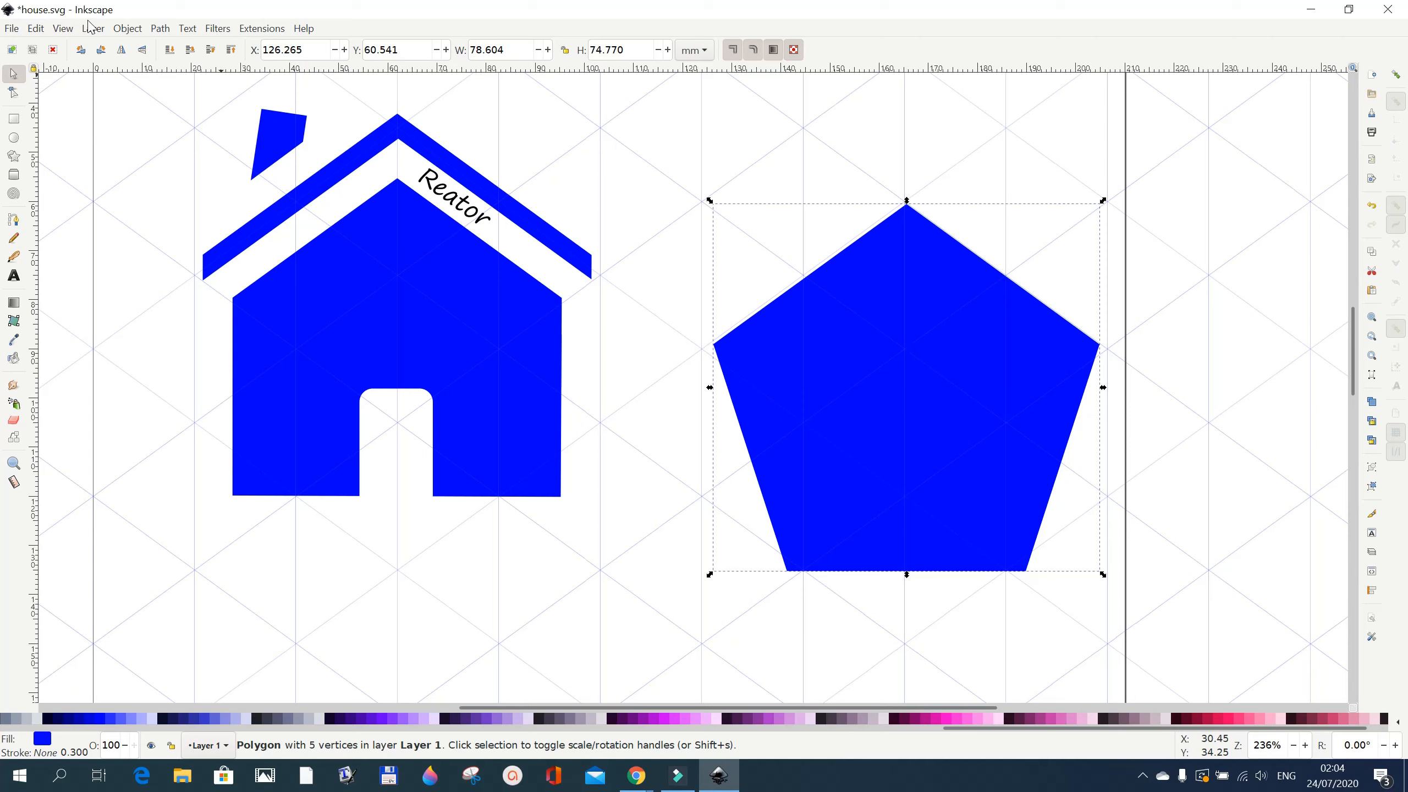
Lower the pentagon's fill alpha to 25 so the grid shows through
{"action": "left_click", "coordinate": [134, 34]}
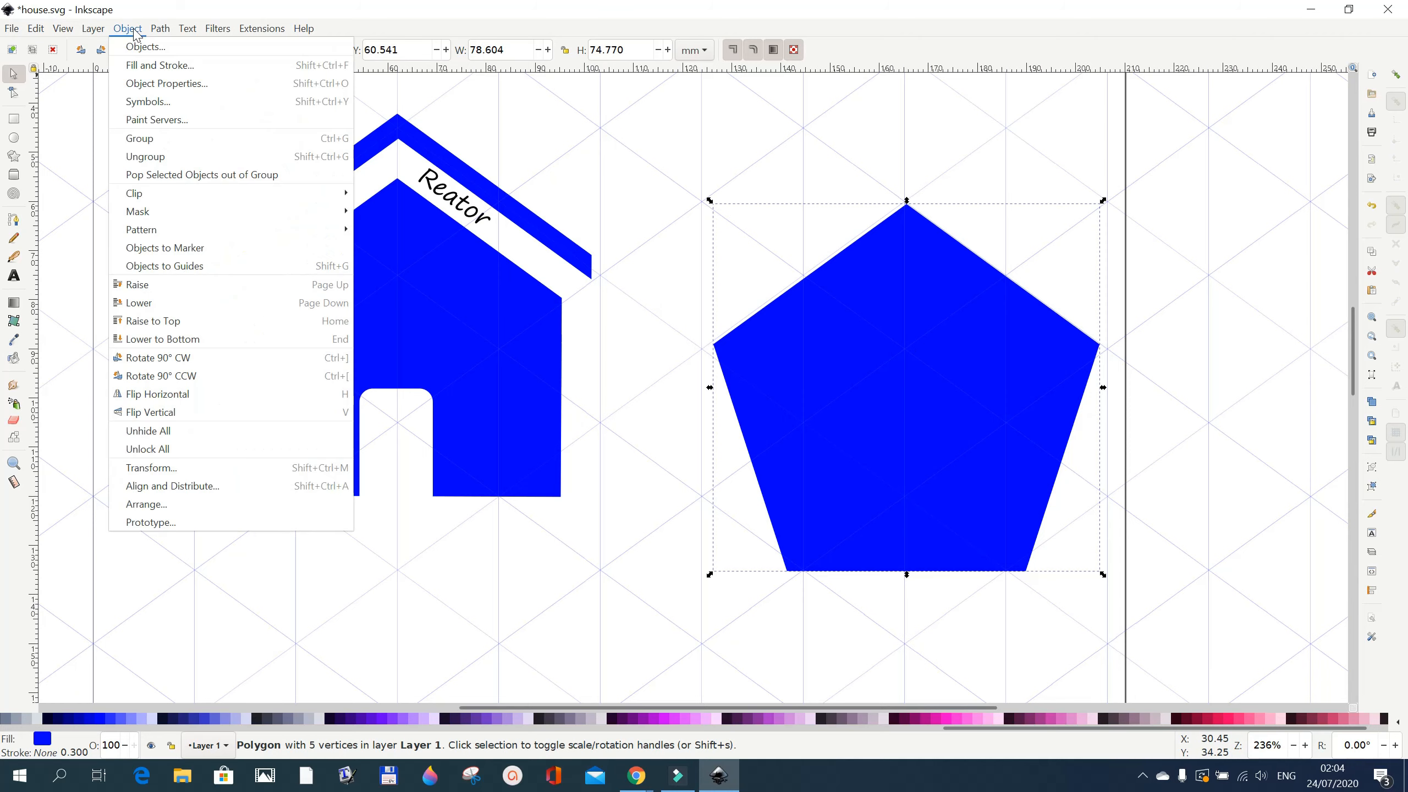
{"action": "left_click", "coordinate": [136, 66]}
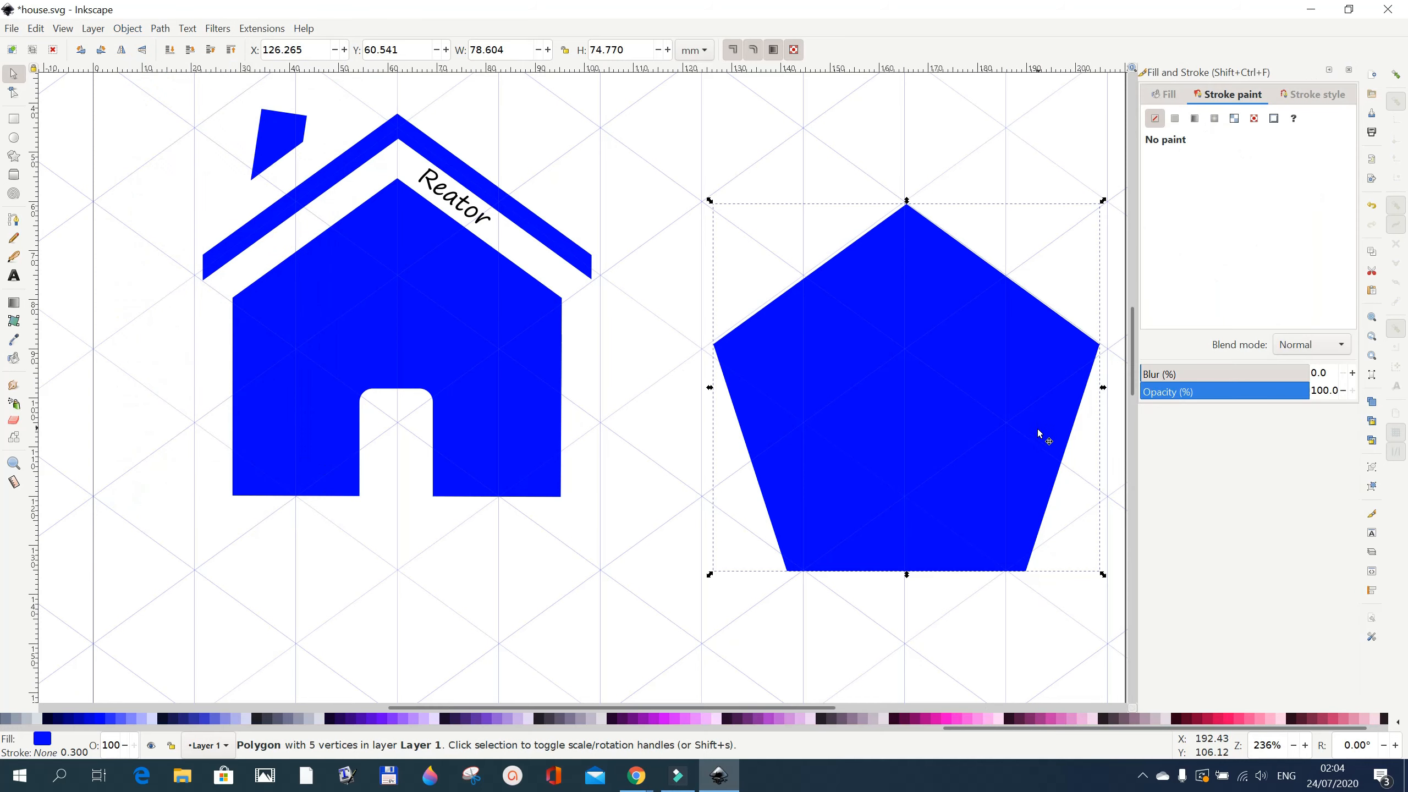
{"action": "left_click", "coordinate": [1173, 98]}
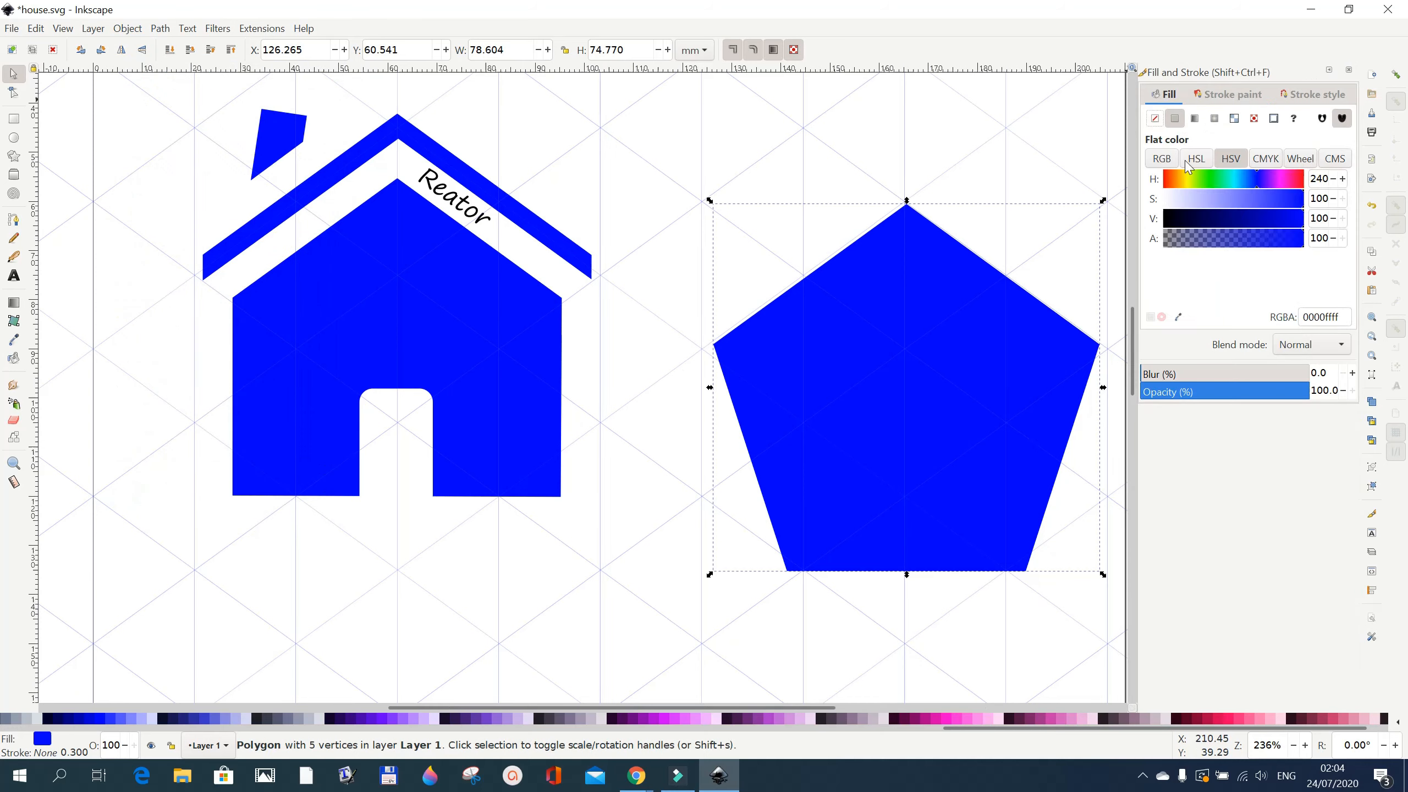
{"action": "left_click", "coordinate": [1275, 245]}
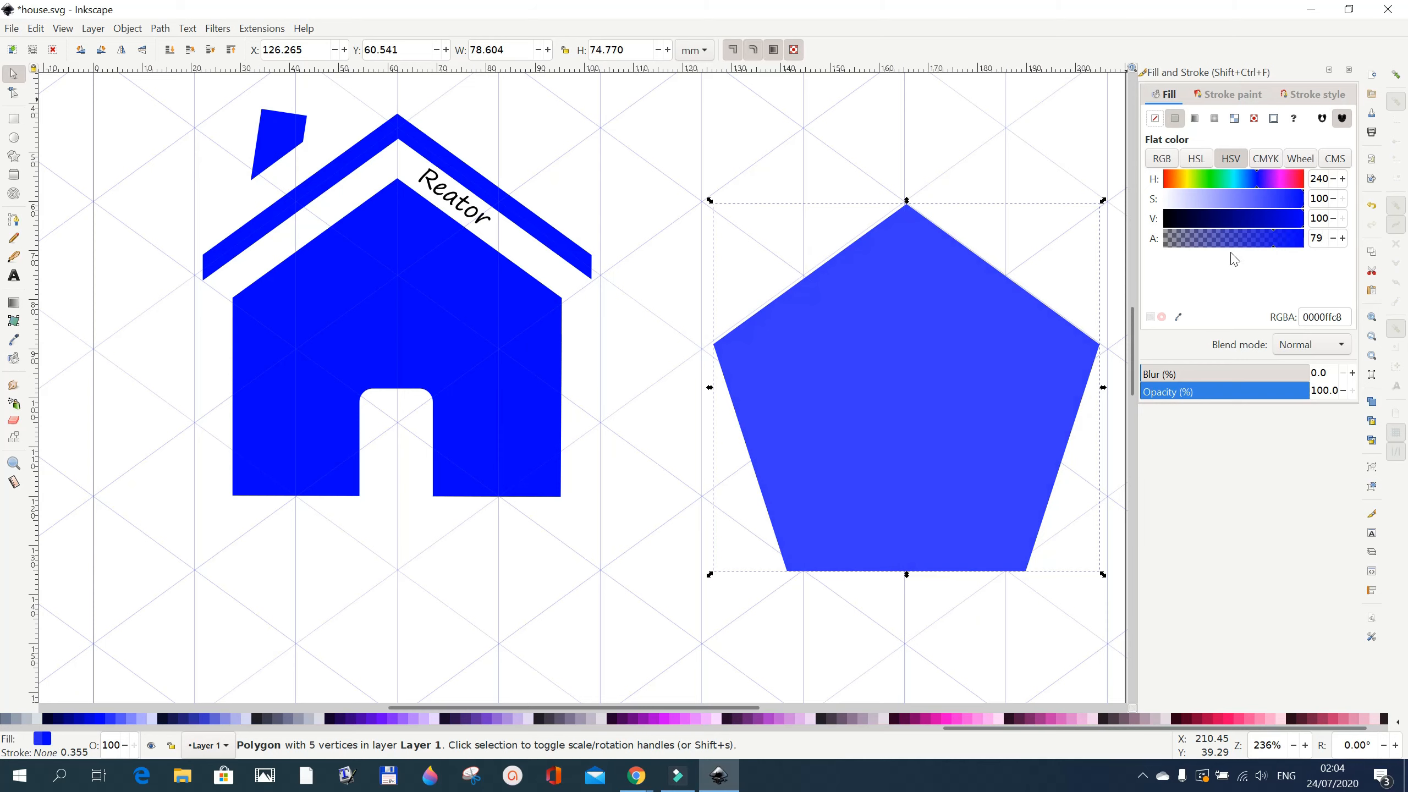
{"action": "left_click", "coordinate": [1199, 246]}
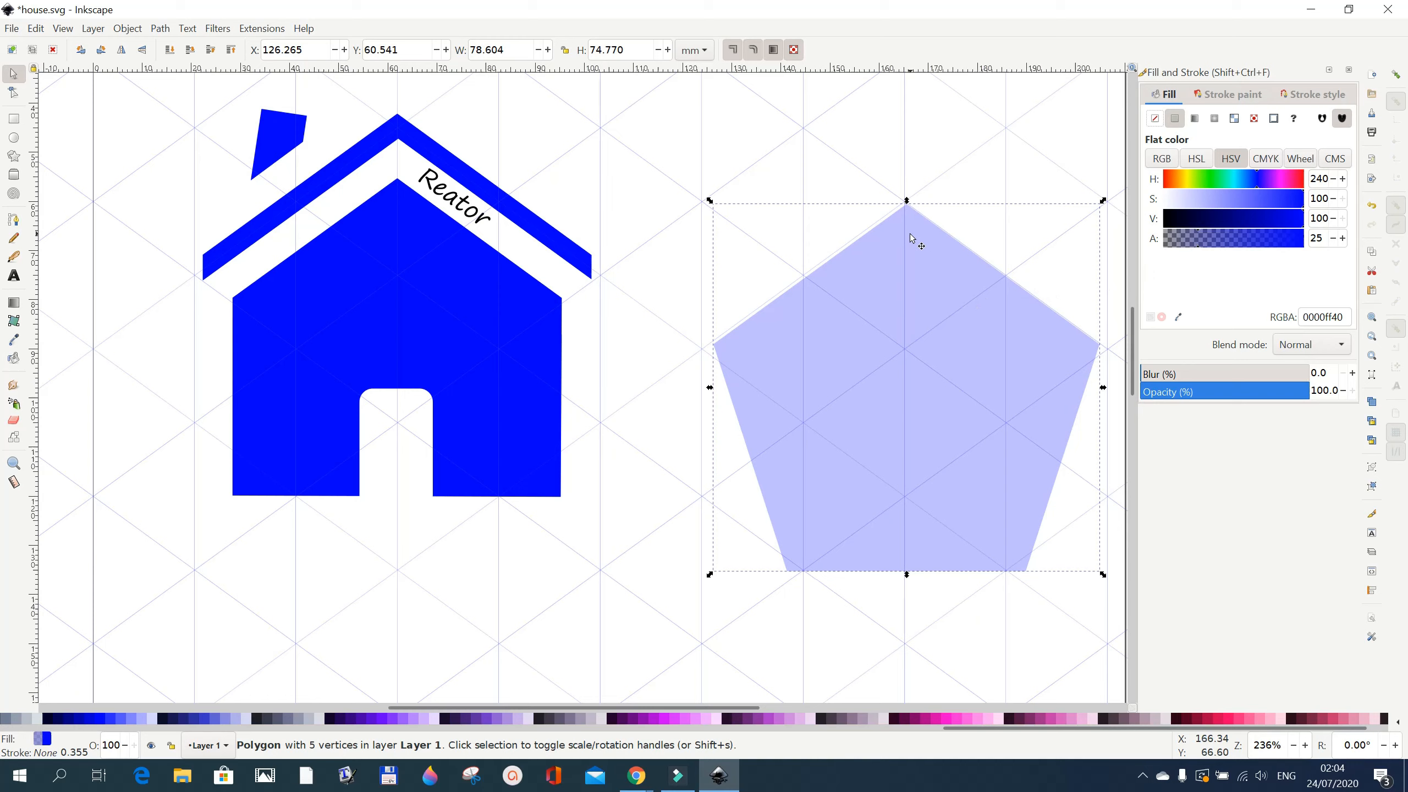
Proportionally enlarge the pentagon to about 93.4 × 88.9 mm and line up its upper edges with the grid lines
{"action": "left_click", "coordinate": [909, 302]}
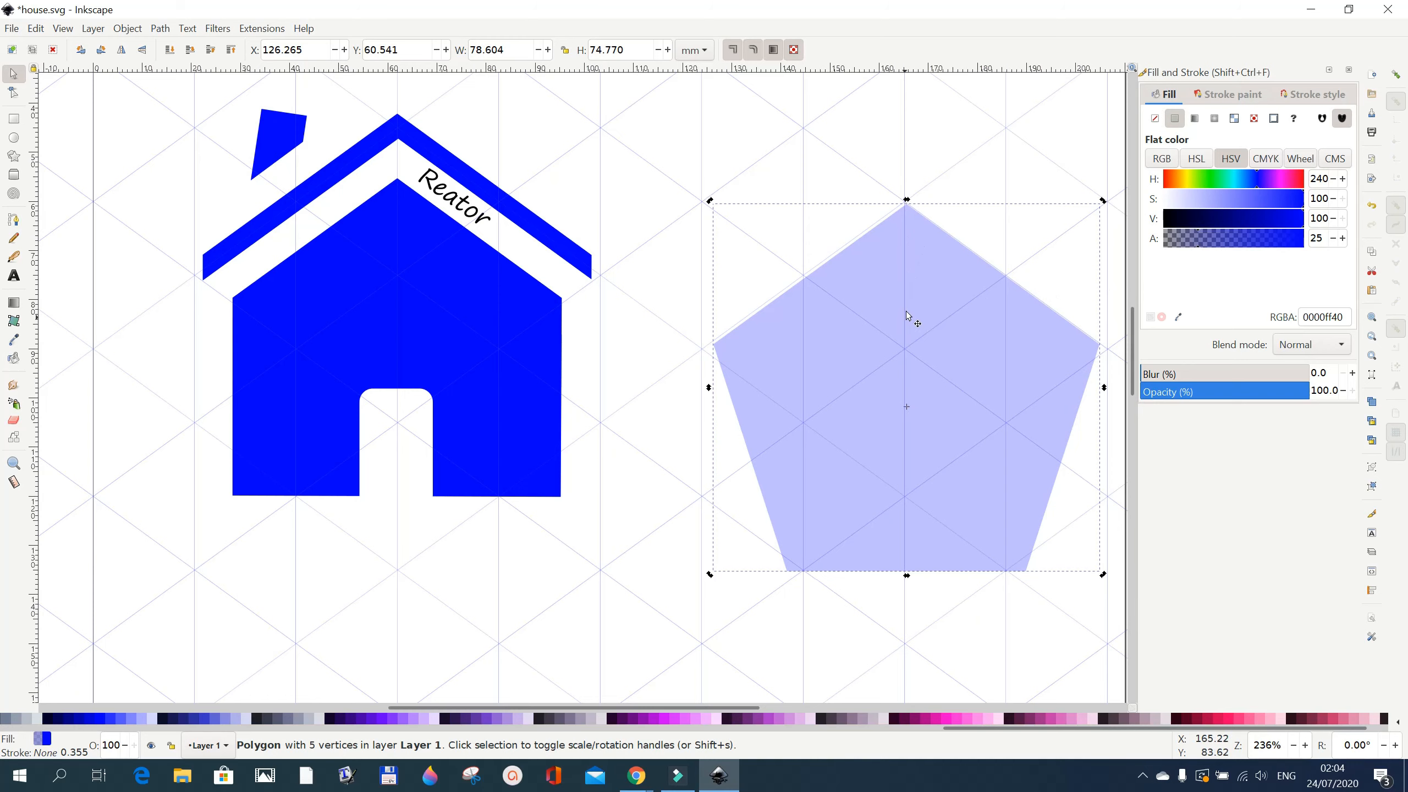
{"action": "left_click", "coordinate": [906, 548]}
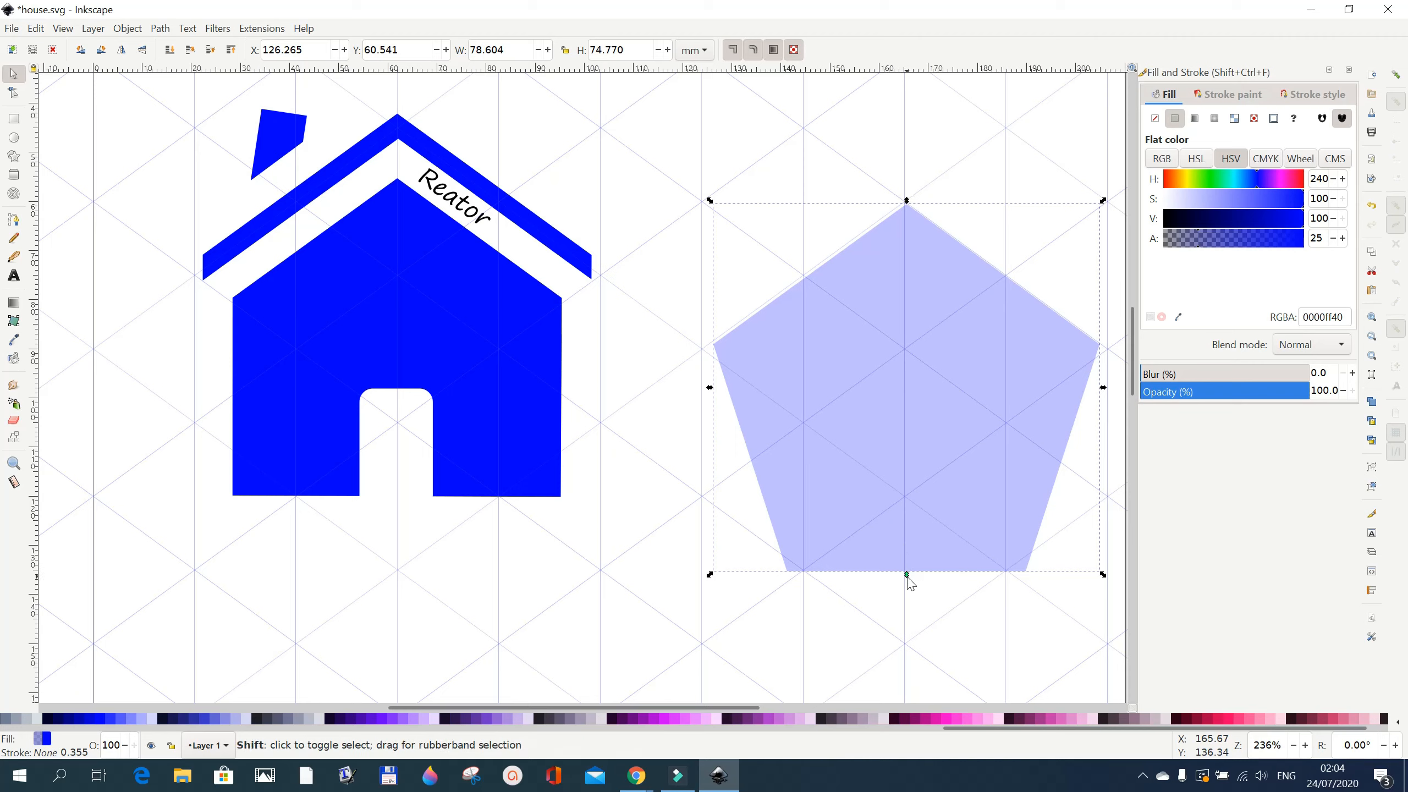
{"action": "left_click_drag", "start_coordinate": [907, 576], "coordinate": [907, 655]}
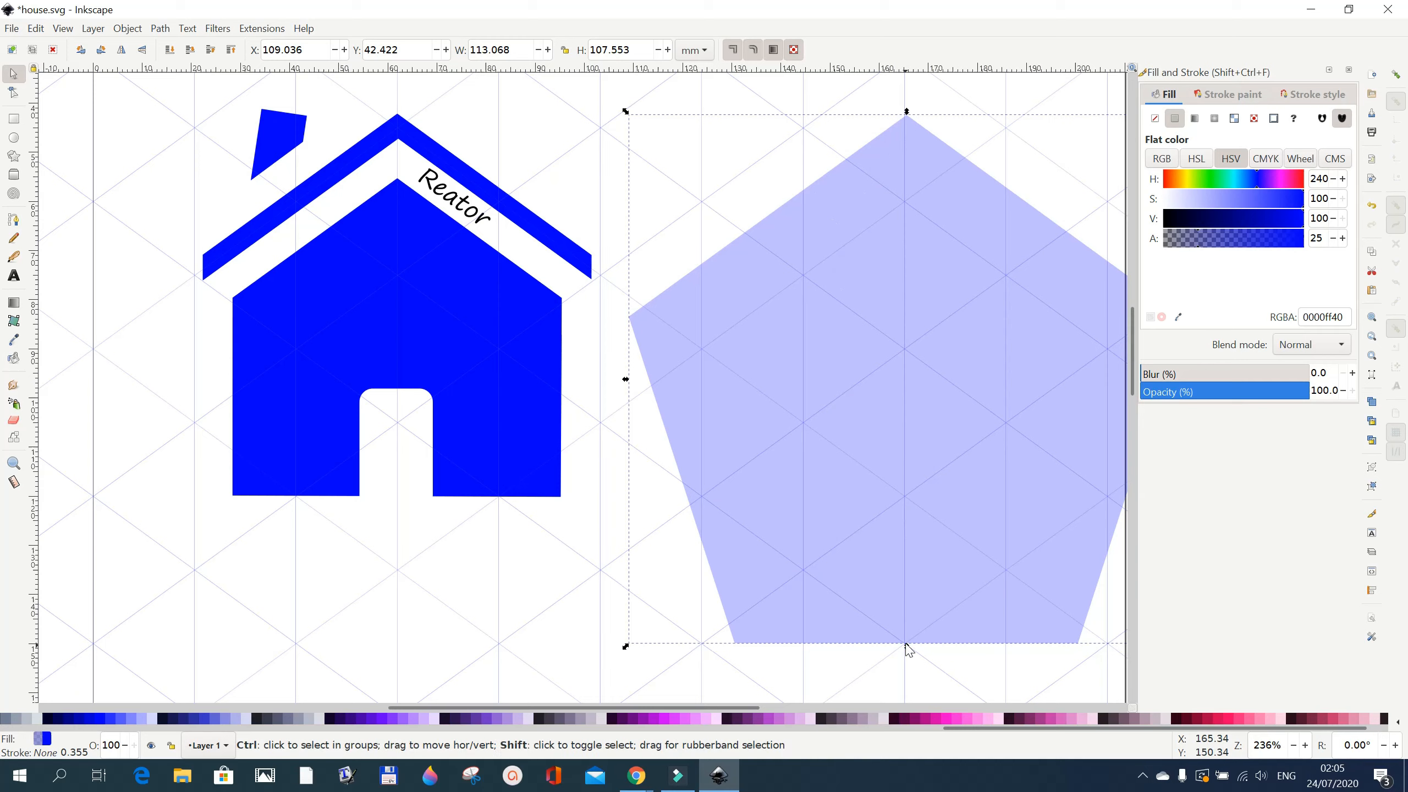
{"action": "left_click_drag", "start_coordinate": [907, 113], "coordinate": [899, 151]}
{"action": "left_click_drag", "start_coordinate": [910, 222], "coordinate": [922, 280]}
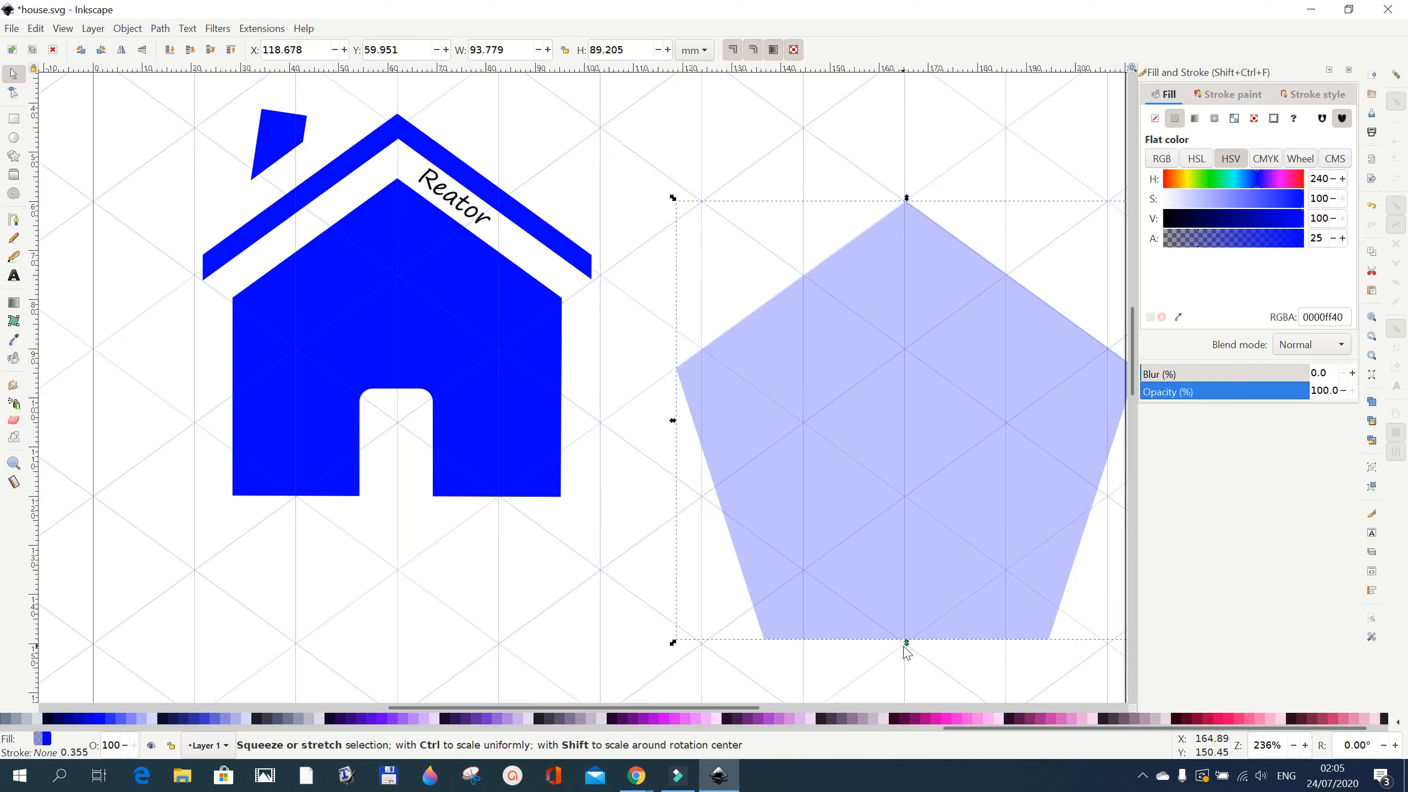
{"action": "left_click_drag", "start_coordinate": [906, 647], "coordinate": [906, 648]}
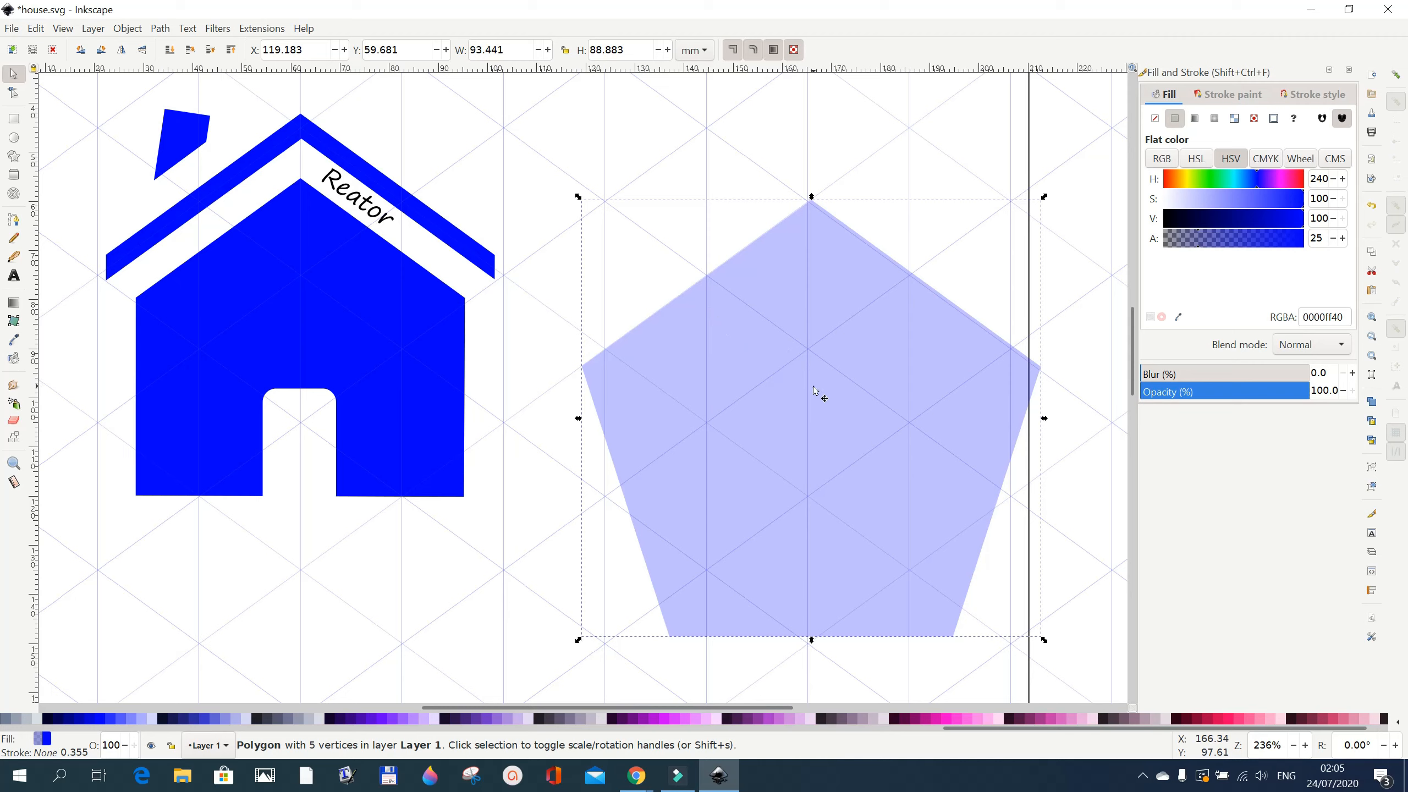
Duplicate the pentagon twice in place and recolor the topmost copy pink (RGBA ff00cc40)
{"action": "left_click", "coordinate": [36, 29]}
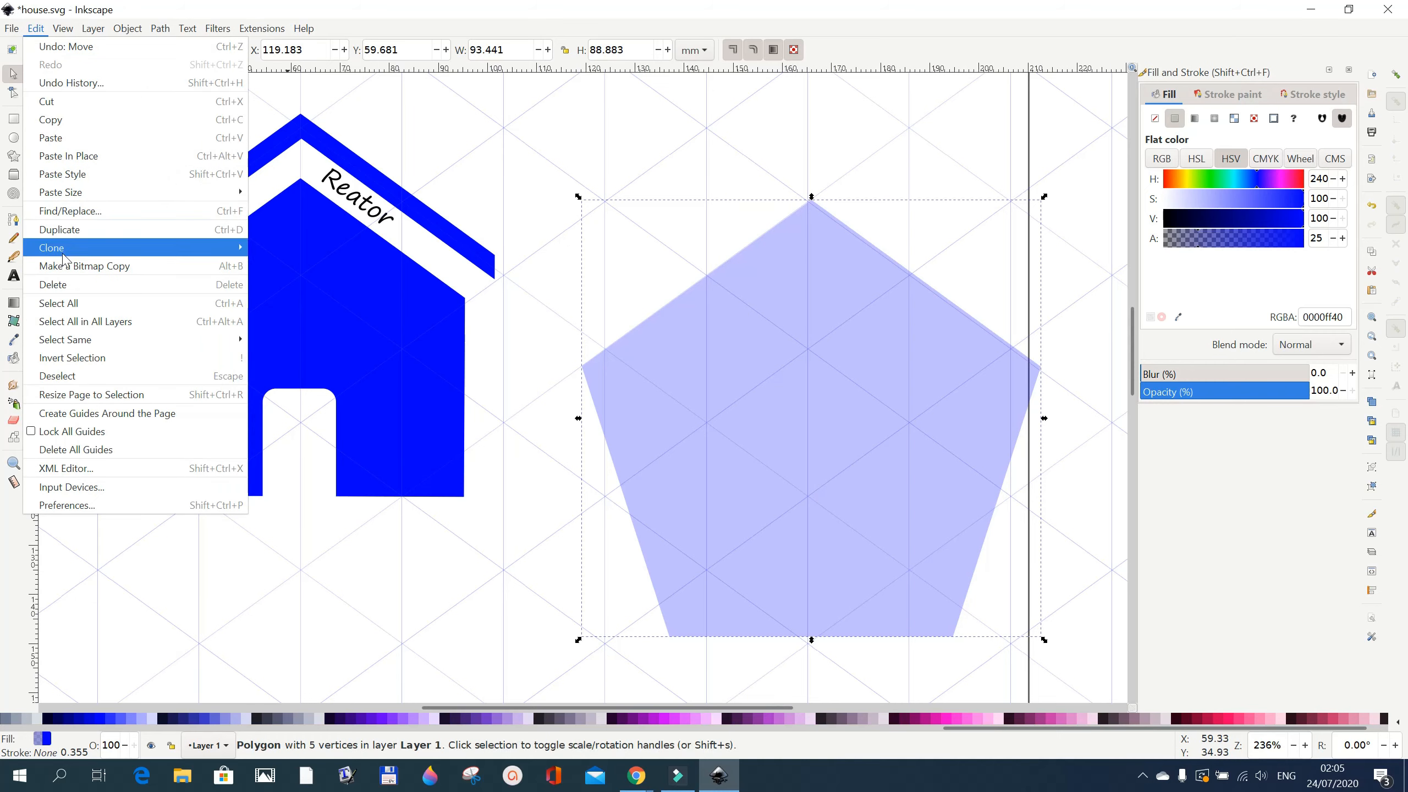
{"action": "left_click", "coordinate": [66, 230]}
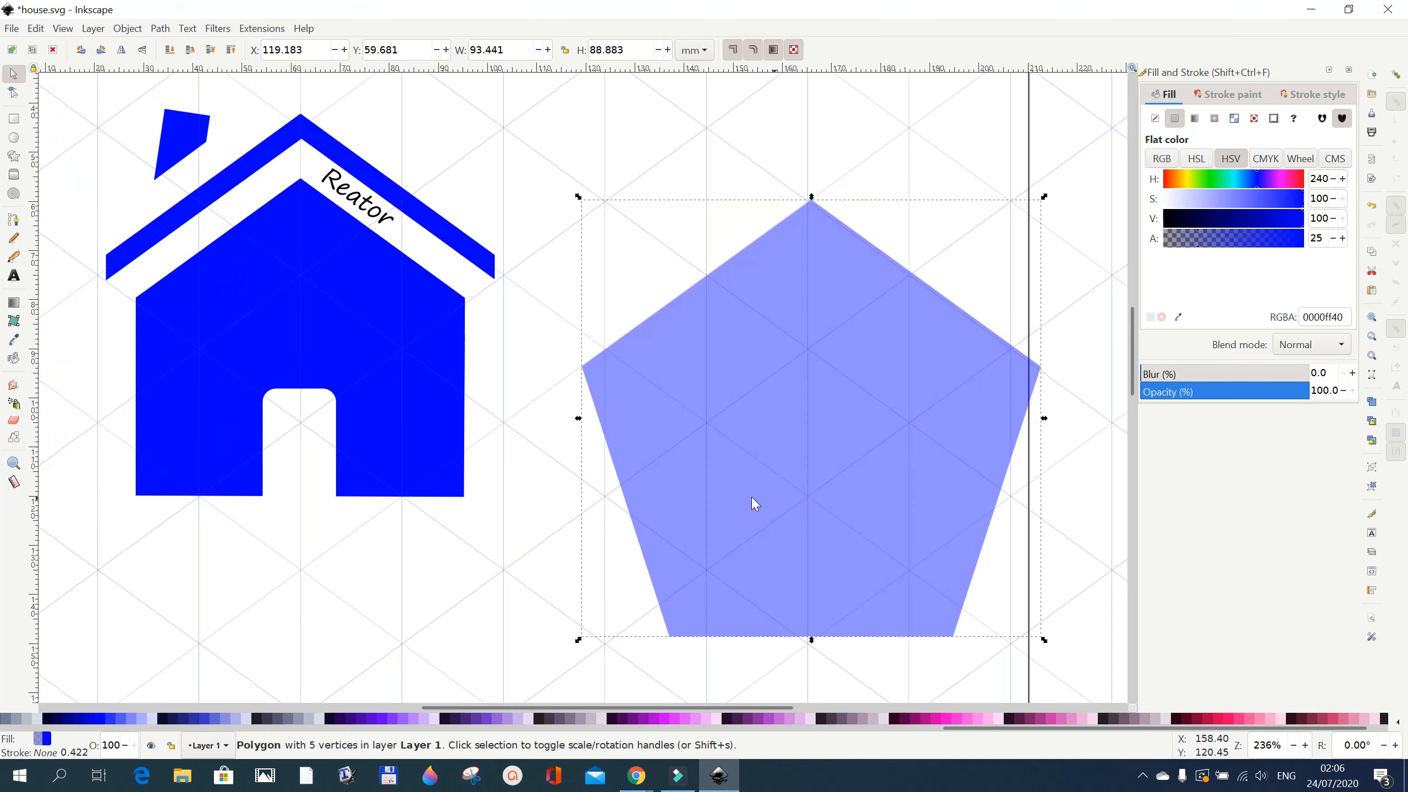
{"action": "right_click", "coordinate": [823, 398]}
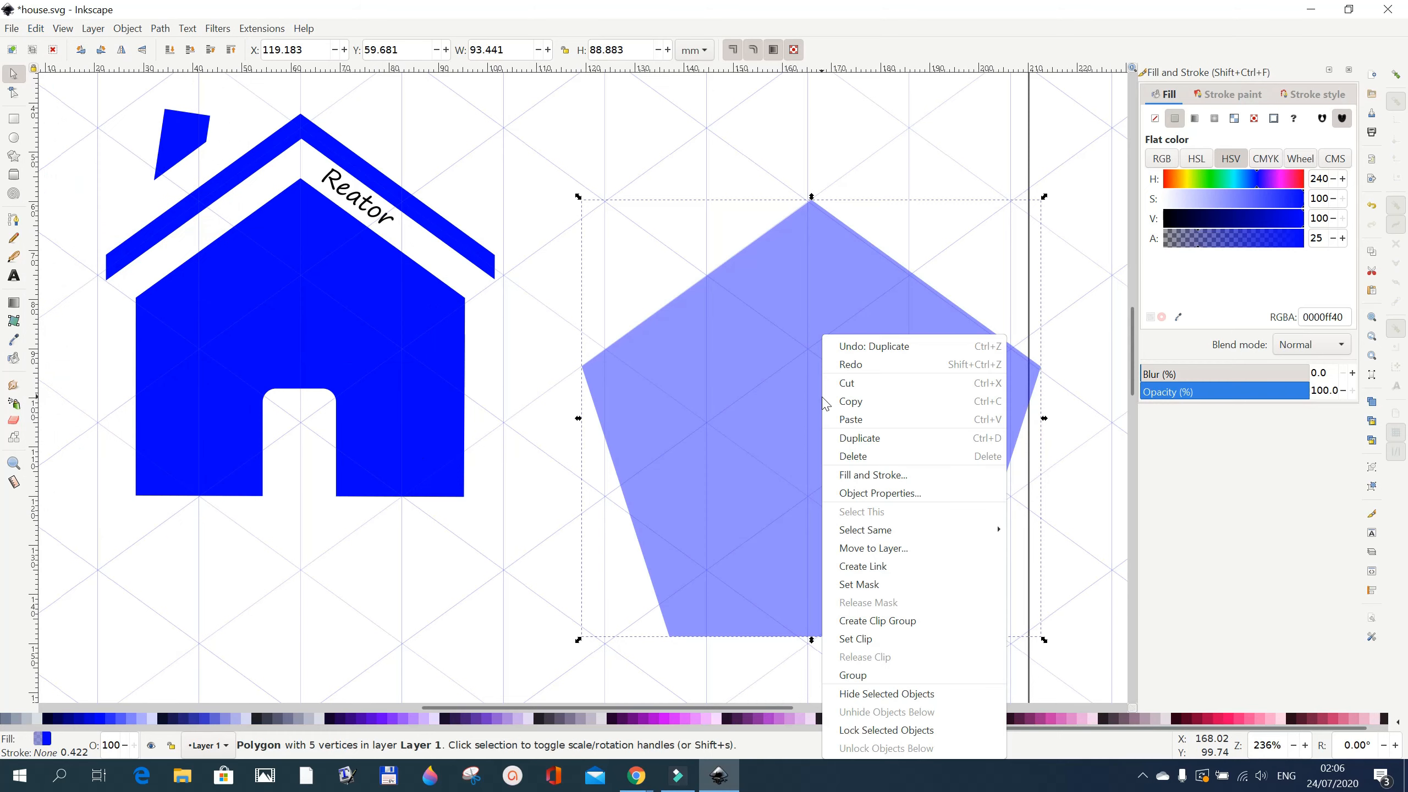
{"action": "left_click", "coordinate": [881, 439]}
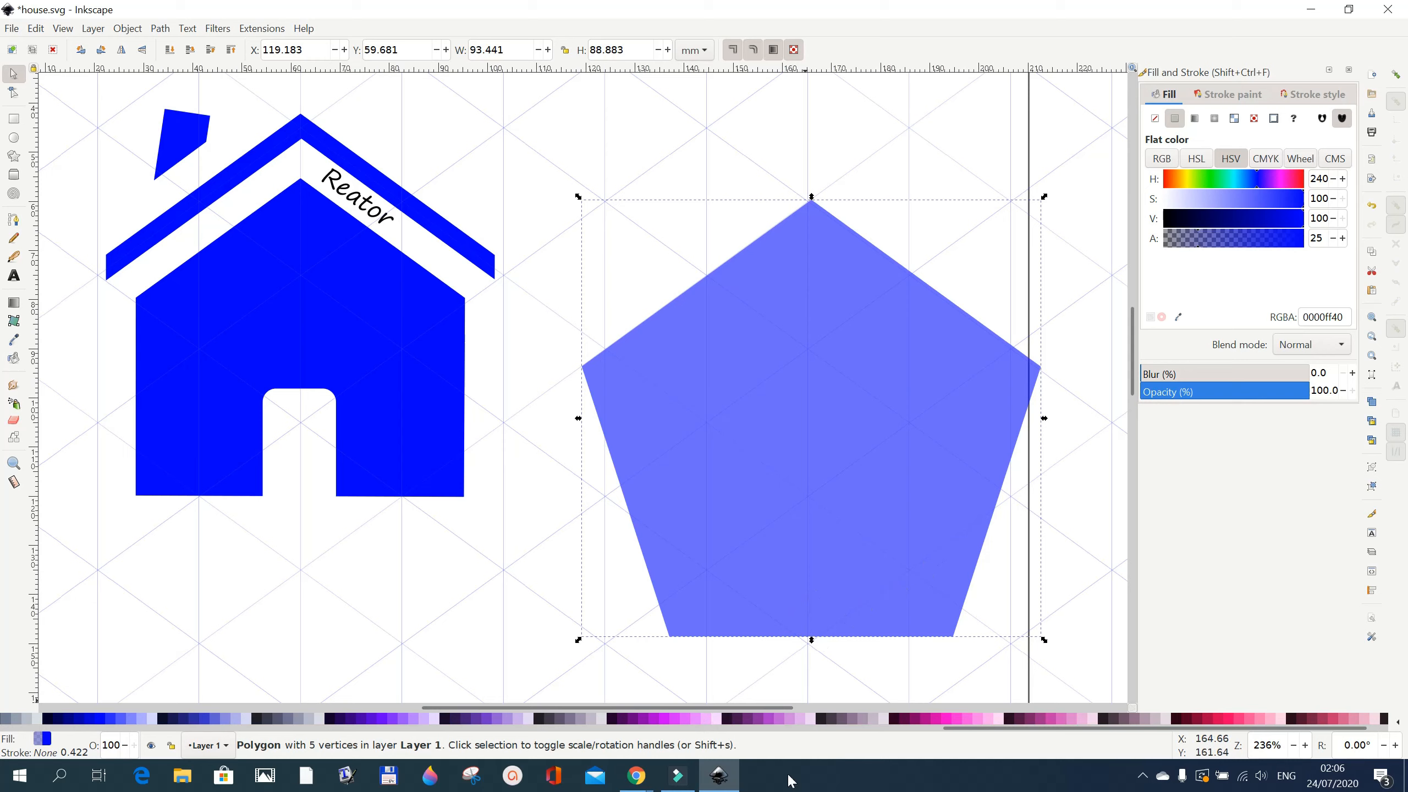
{"action": "left_click", "coordinate": [950, 721]}
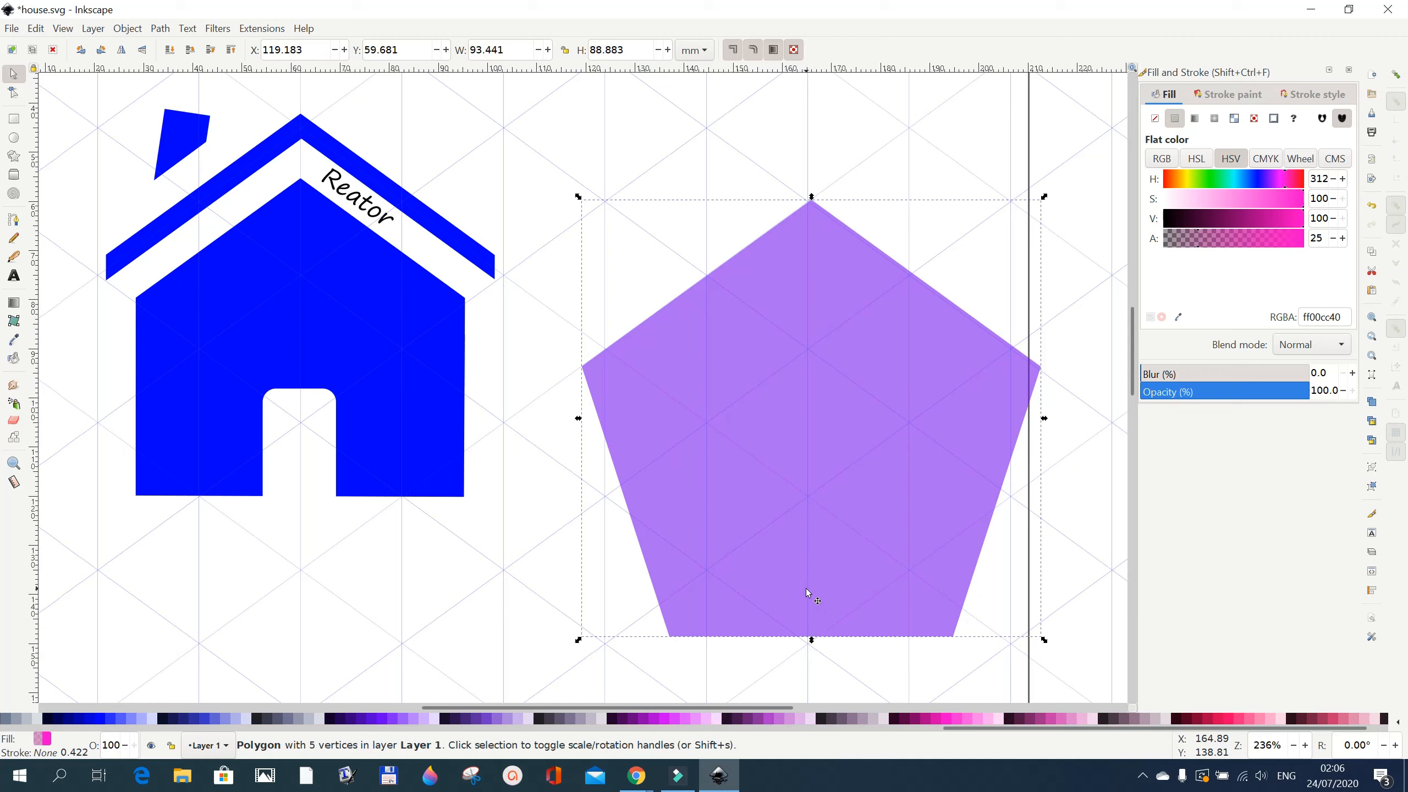
Enlarge the pink pentagon to about 105.3 × 100.1 mm and place it below the blue peak, leaving a roof-shaped strip uncovered
{"action": "left_click_drag", "start_coordinate": [1044, 642], "coordinate": [1069, 667]}
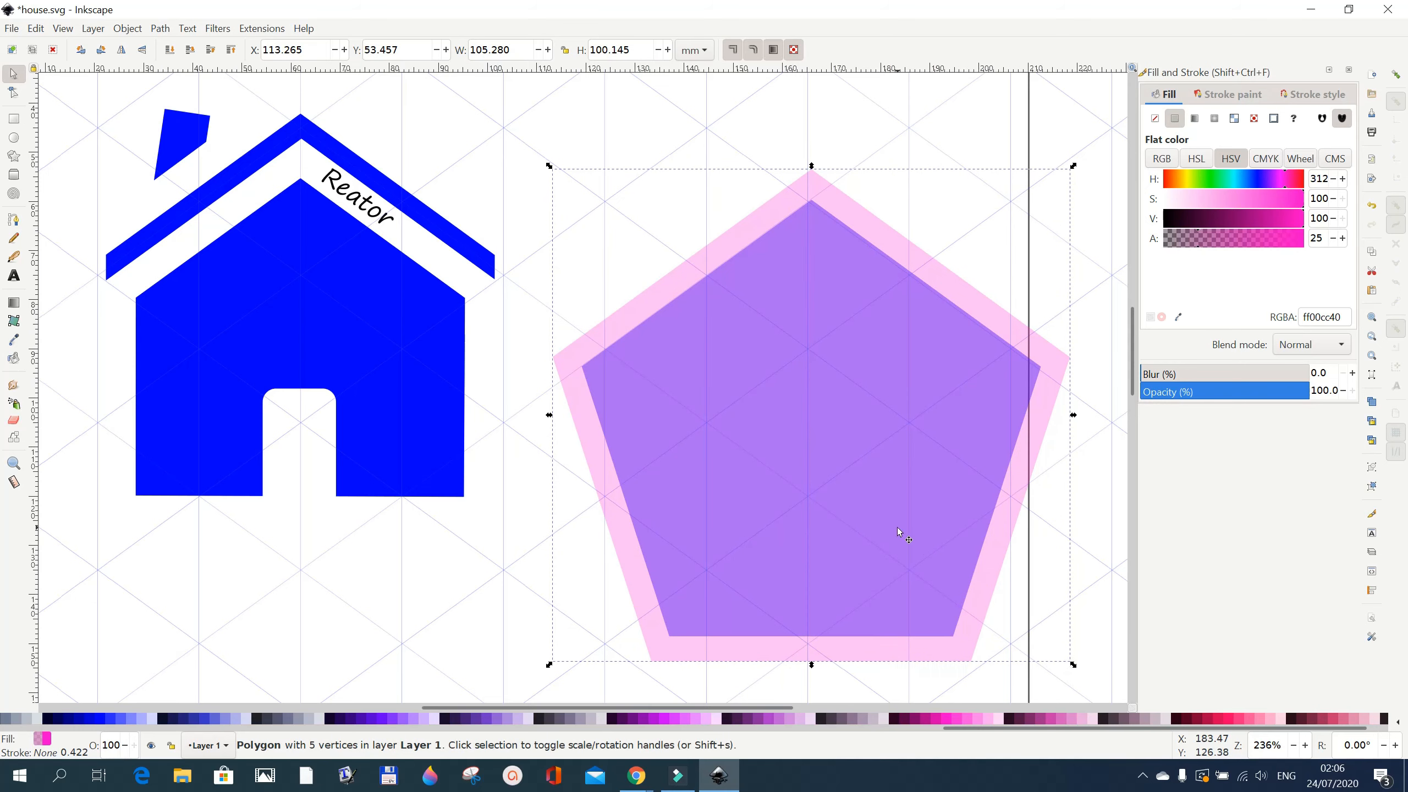
{"action": "left_click_drag", "start_coordinate": [898, 528], "coordinate": [897, 599]}
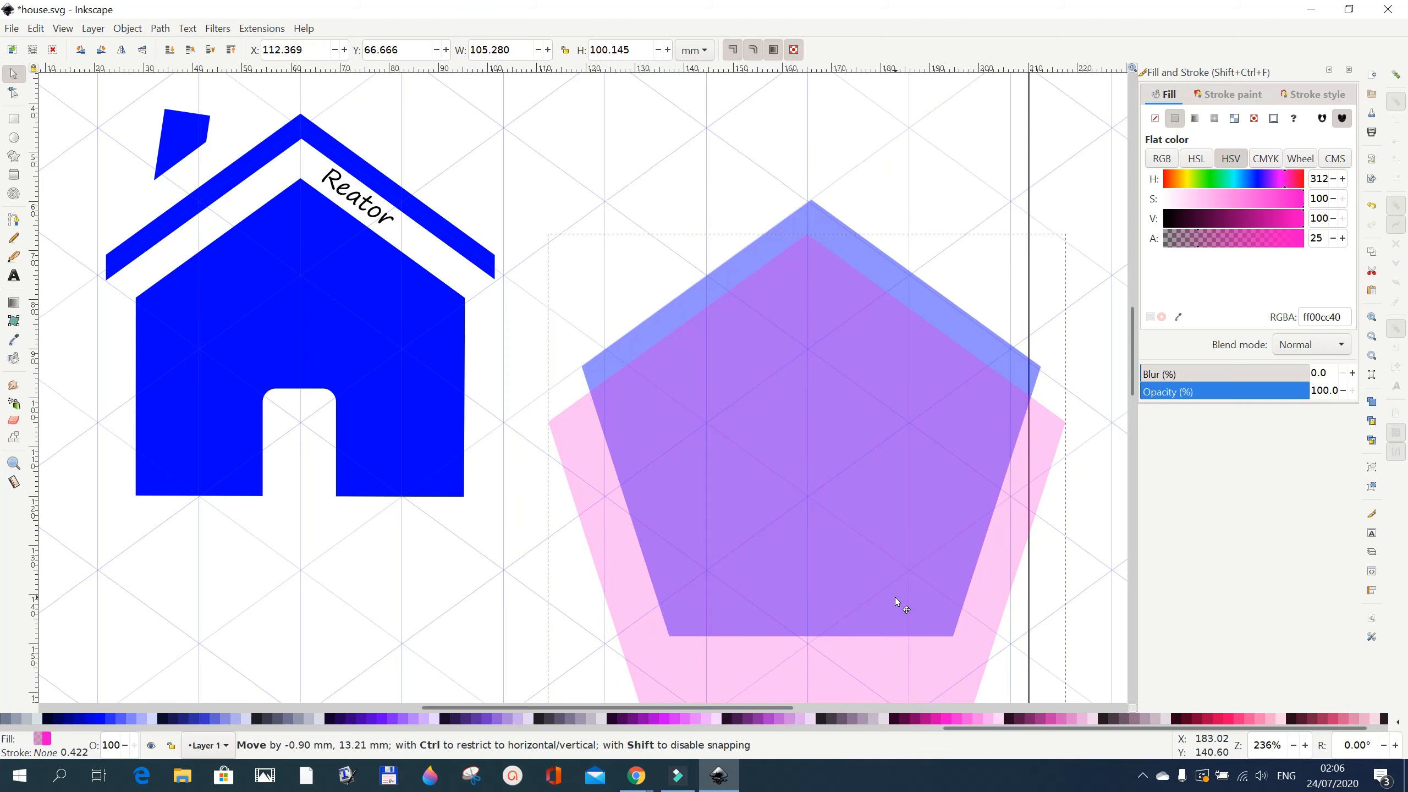
{"action": "left_click_drag", "start_coordinate": [895, 597], "coordinate": [421, 671]}
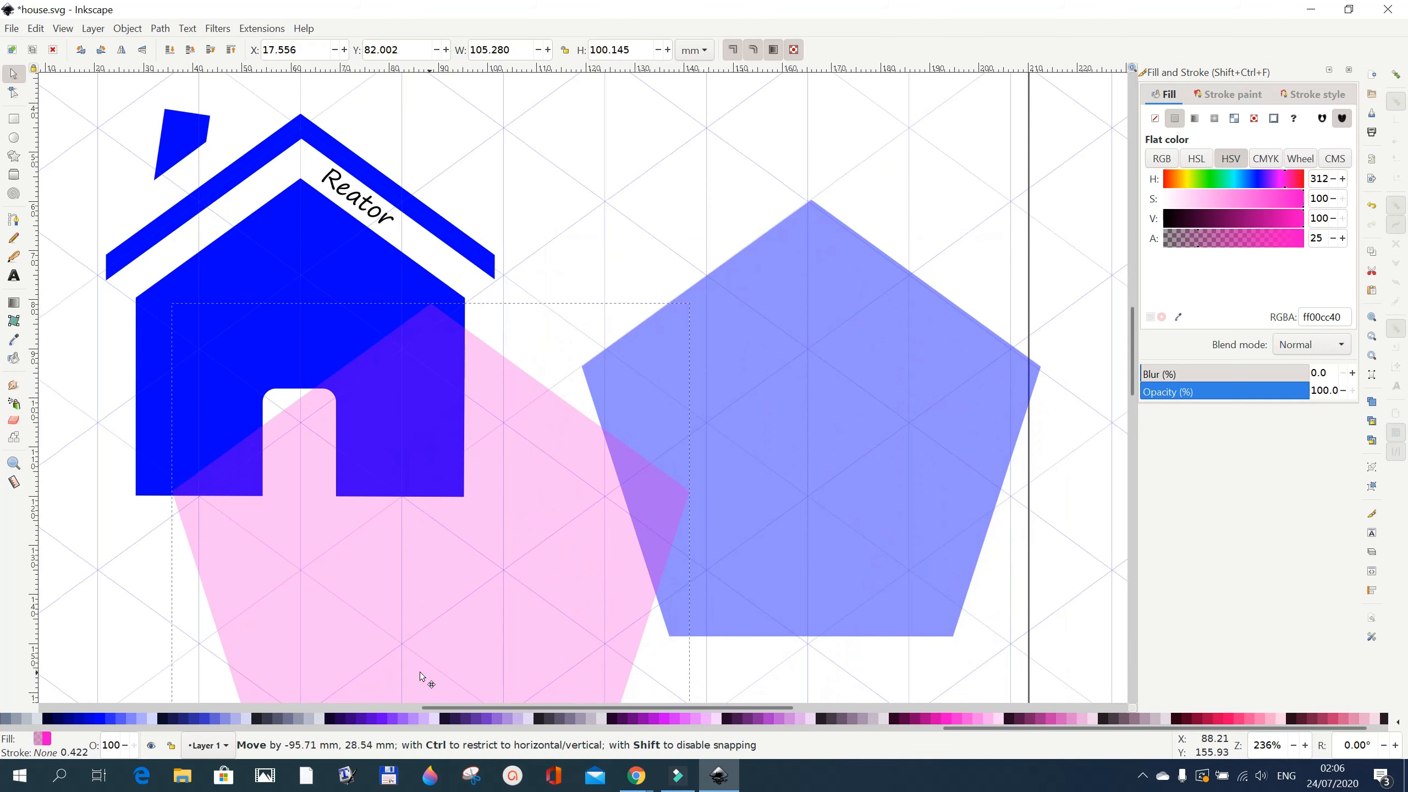
{"action": "left_click_drag", "start_coordinate": [895, 448], "coordinate": [894, 444]}
{"action": "left_click_drag", "start_coordinate": [345, 593], "coordinate": [834, 509]}
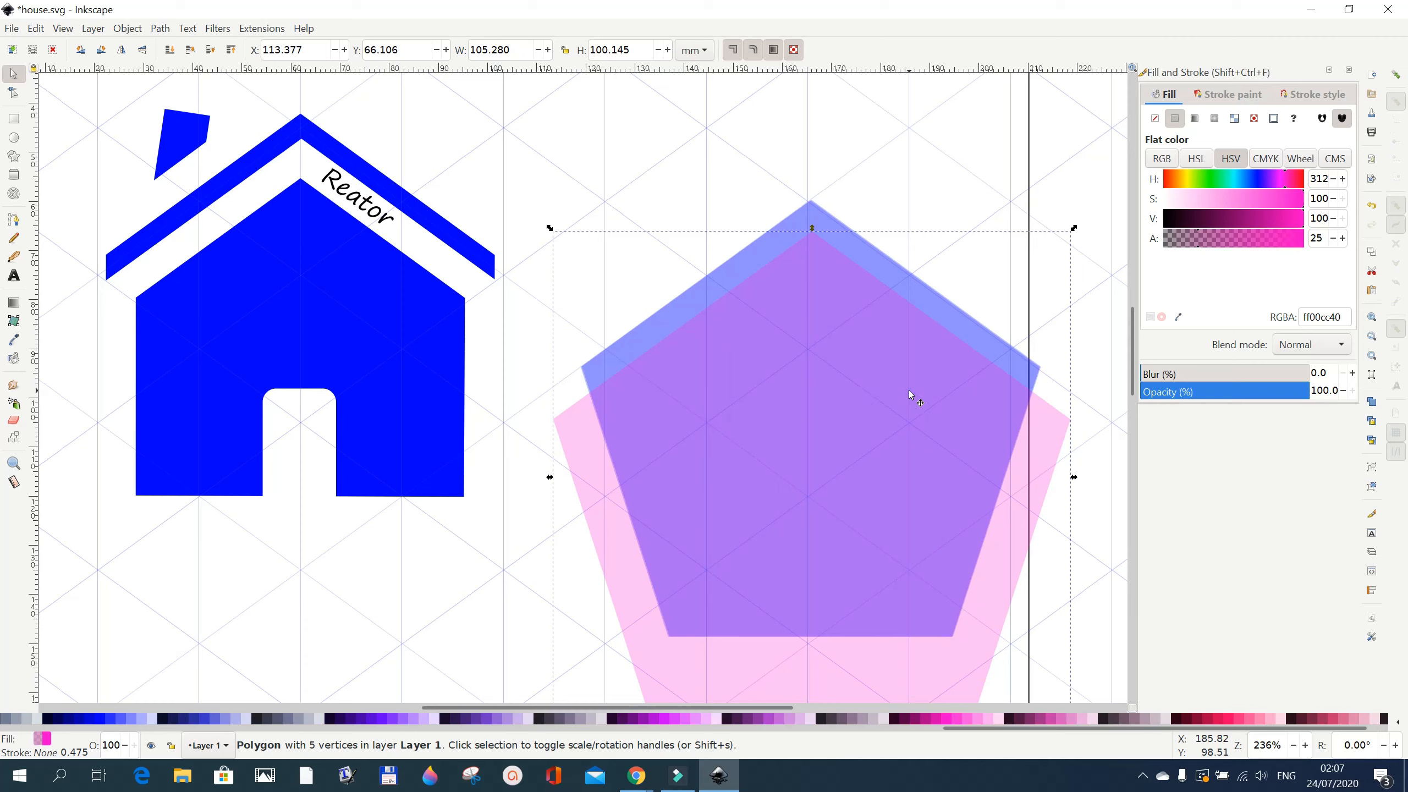
{"action": "key", "text": "shift"}
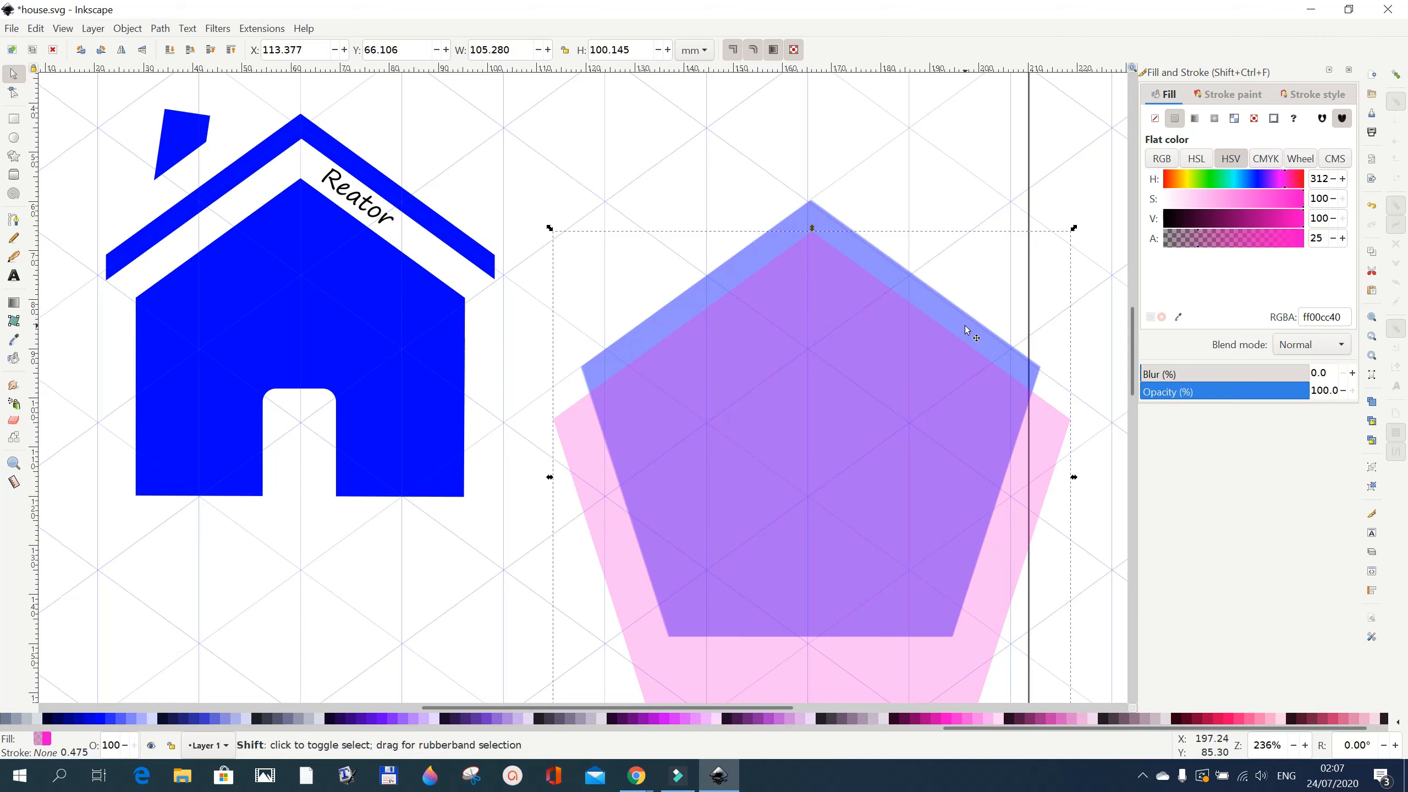
Subtract the pink pentagon from the overlapping blue copy with Difference, leaving the roof-shaped strip
{"action": "left_click", "coordinate": [965, 328], "text": "shift"}
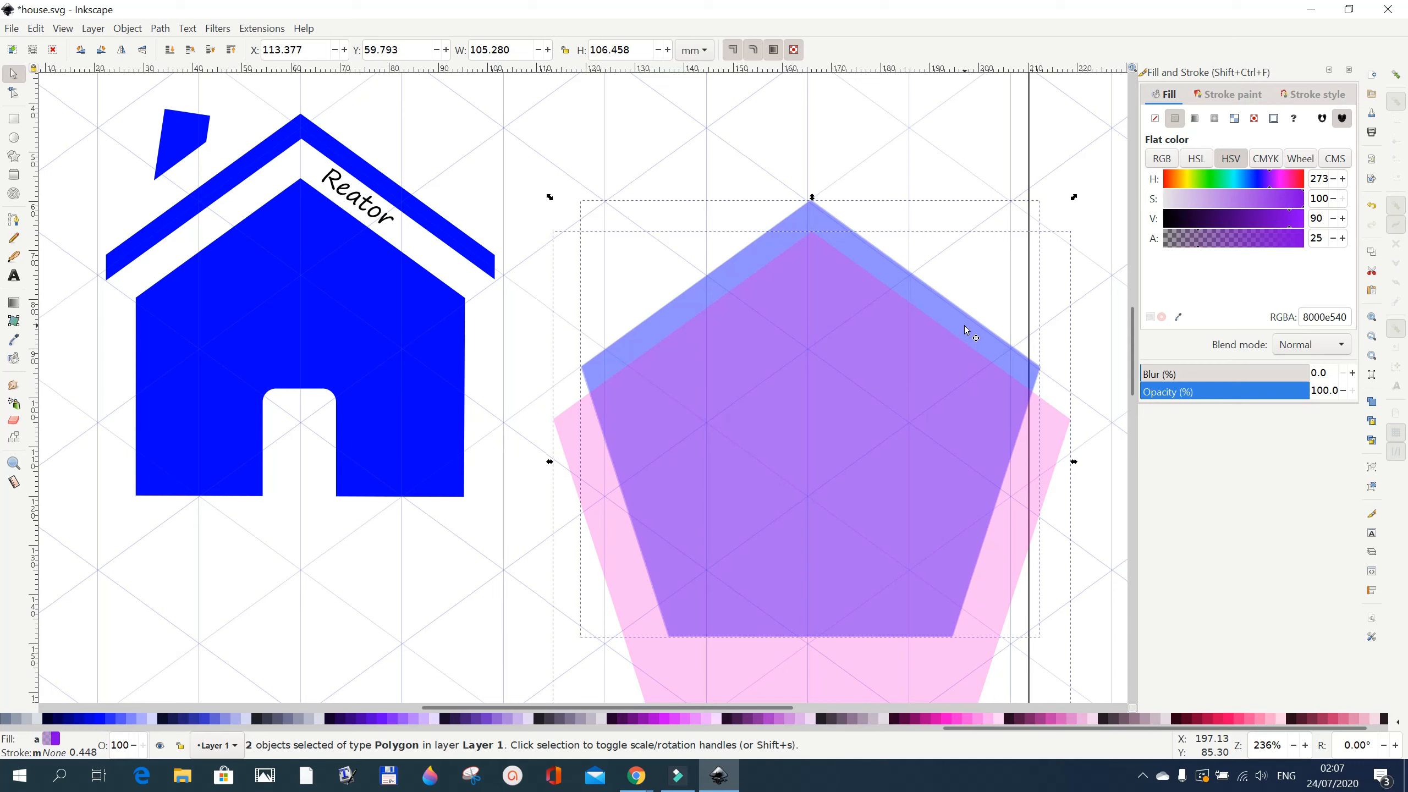
{"action": "left_click", "coordinate": [160, 28]}
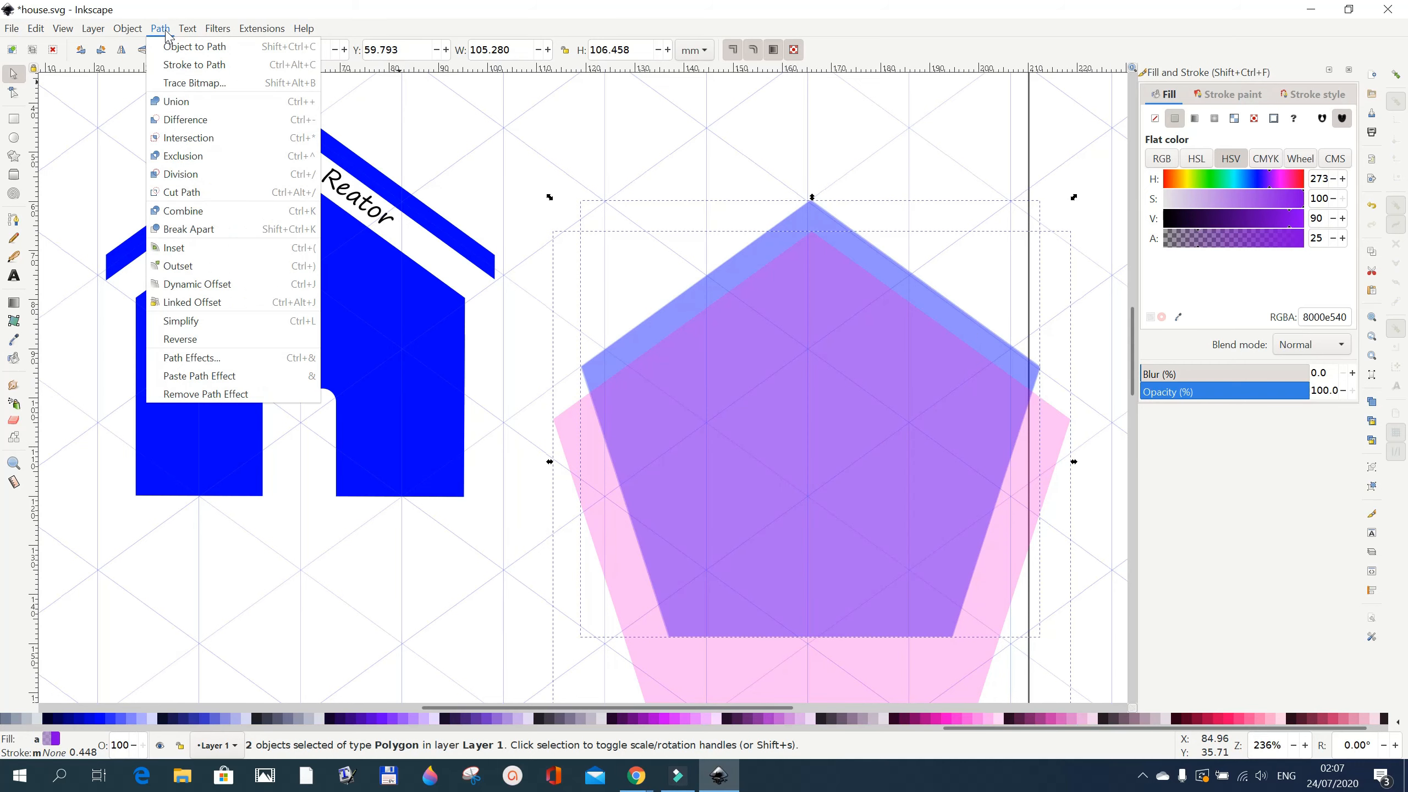
{"action": "left_click", "coordinate": [197, 120]}
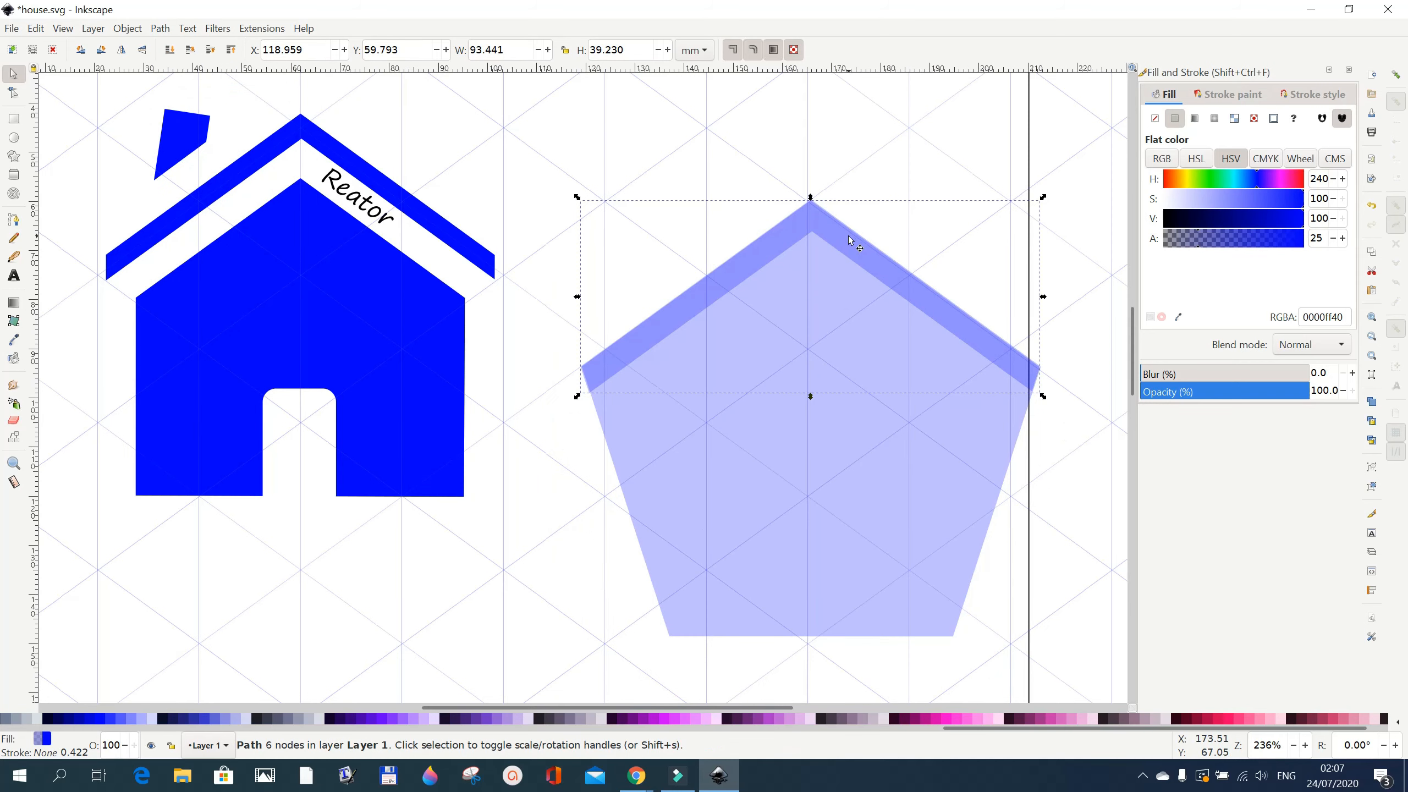
Move the roof strip above the pentagon, enlarge it to about 110.5 × 46.4 mm, and center the pentagon beneath it
{"action": "left_click_drag", "start_coordinate": [848, 236], "coordinate": [841, 171]}
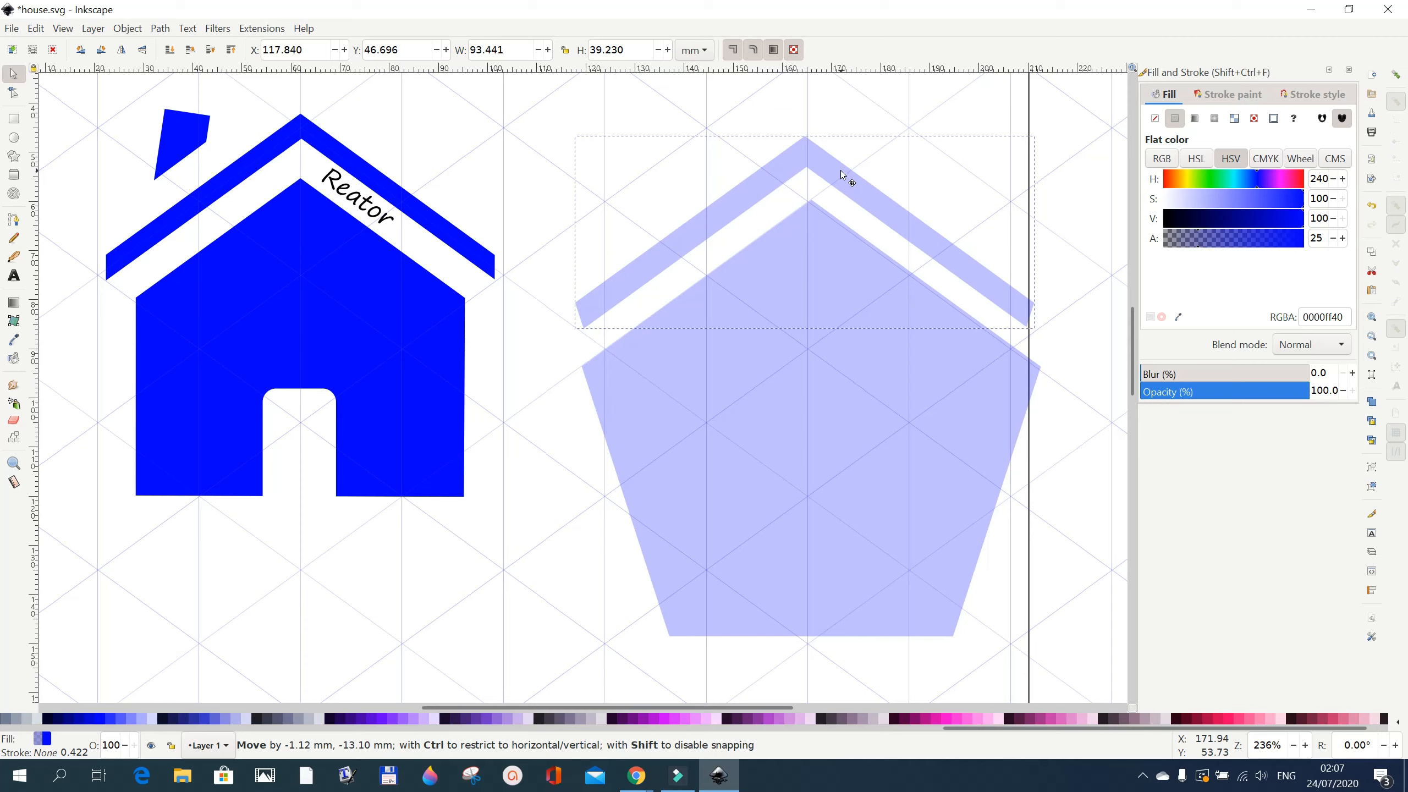
{"action": "left_click_drag", "start_coordinate": [841, 172], "coordinate": [844, 172]}
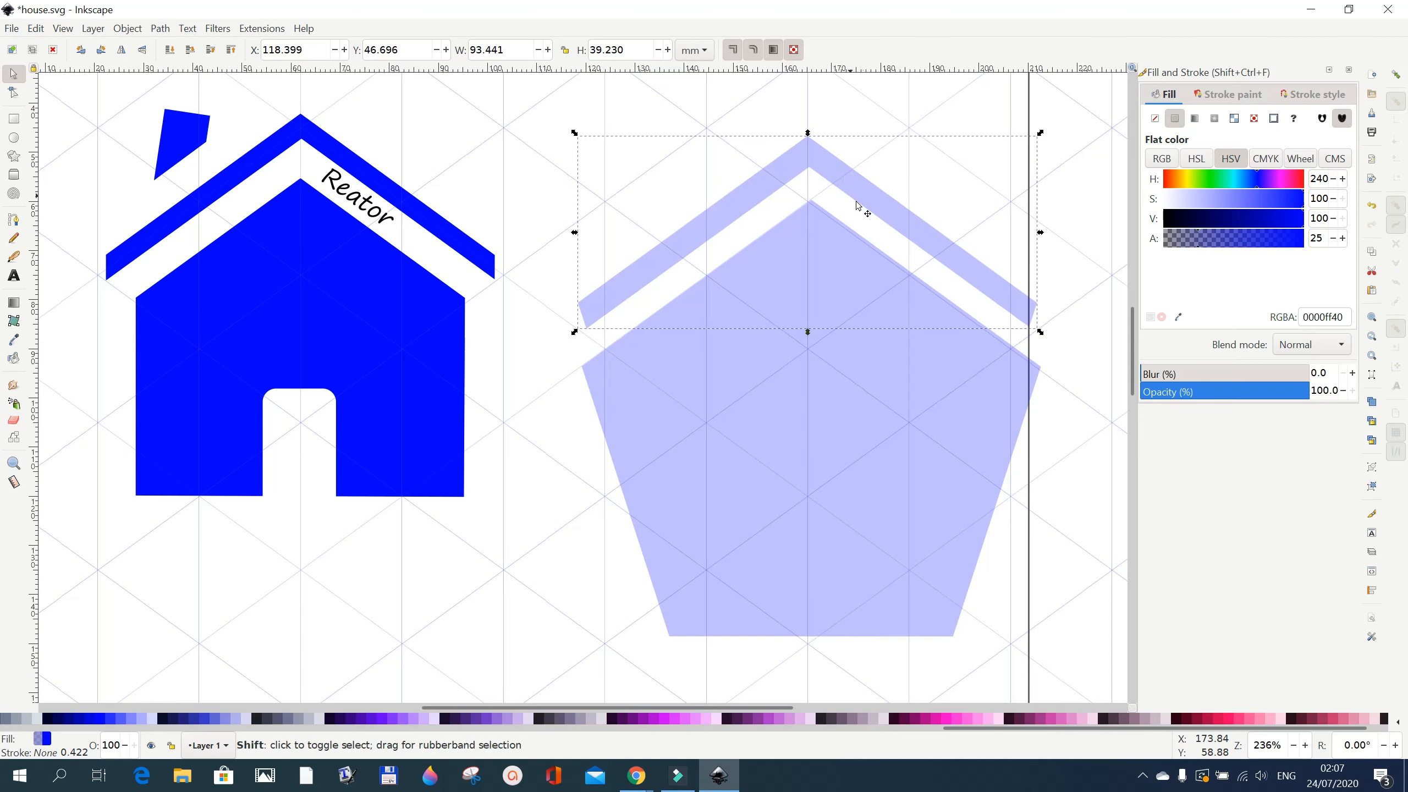
{"action": "left_click_drag", "start_coordinate": [1042, 333], "coordinate": [1085, 426]}
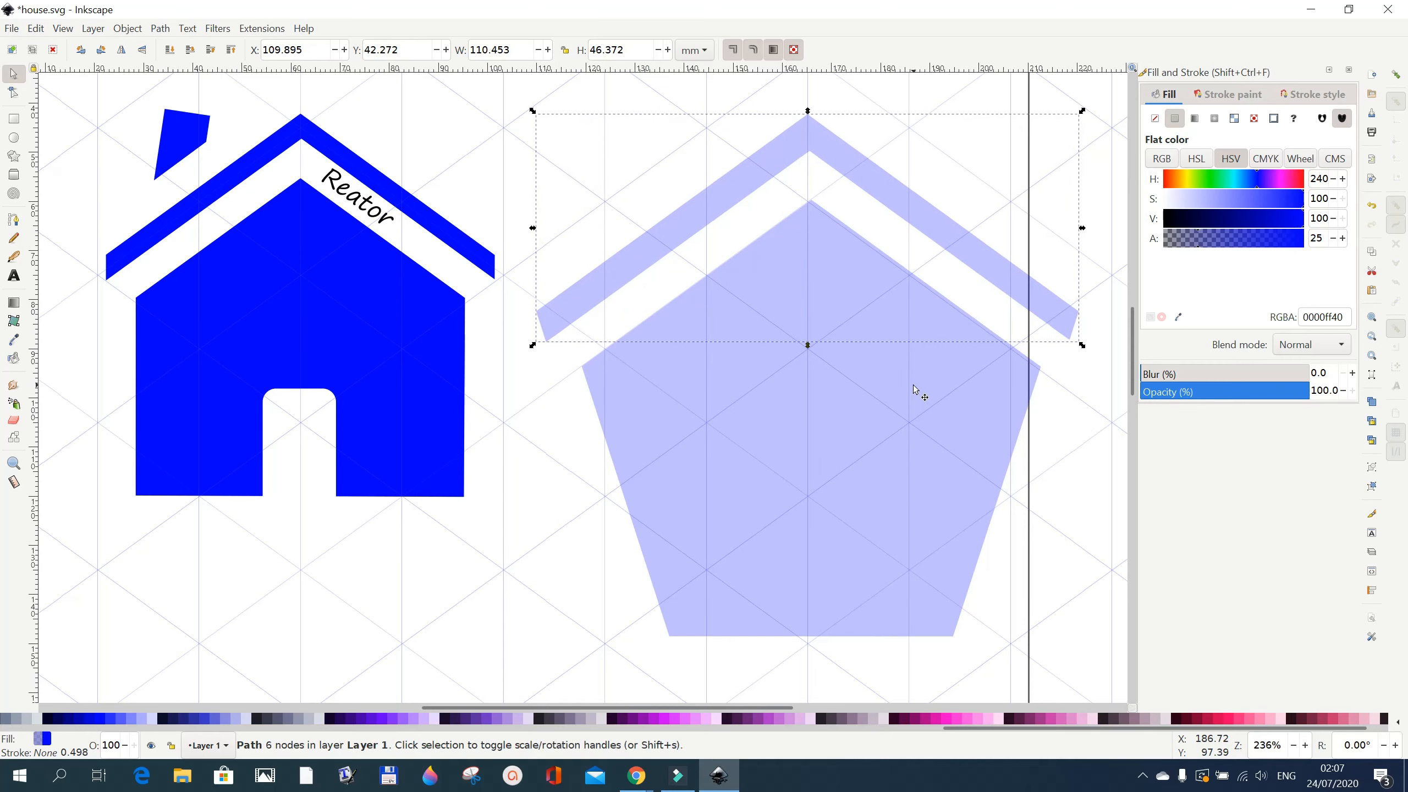
{"action": "left_click_drag", "start_coordinate": [896, 384], "coordinate": [895, 382]}
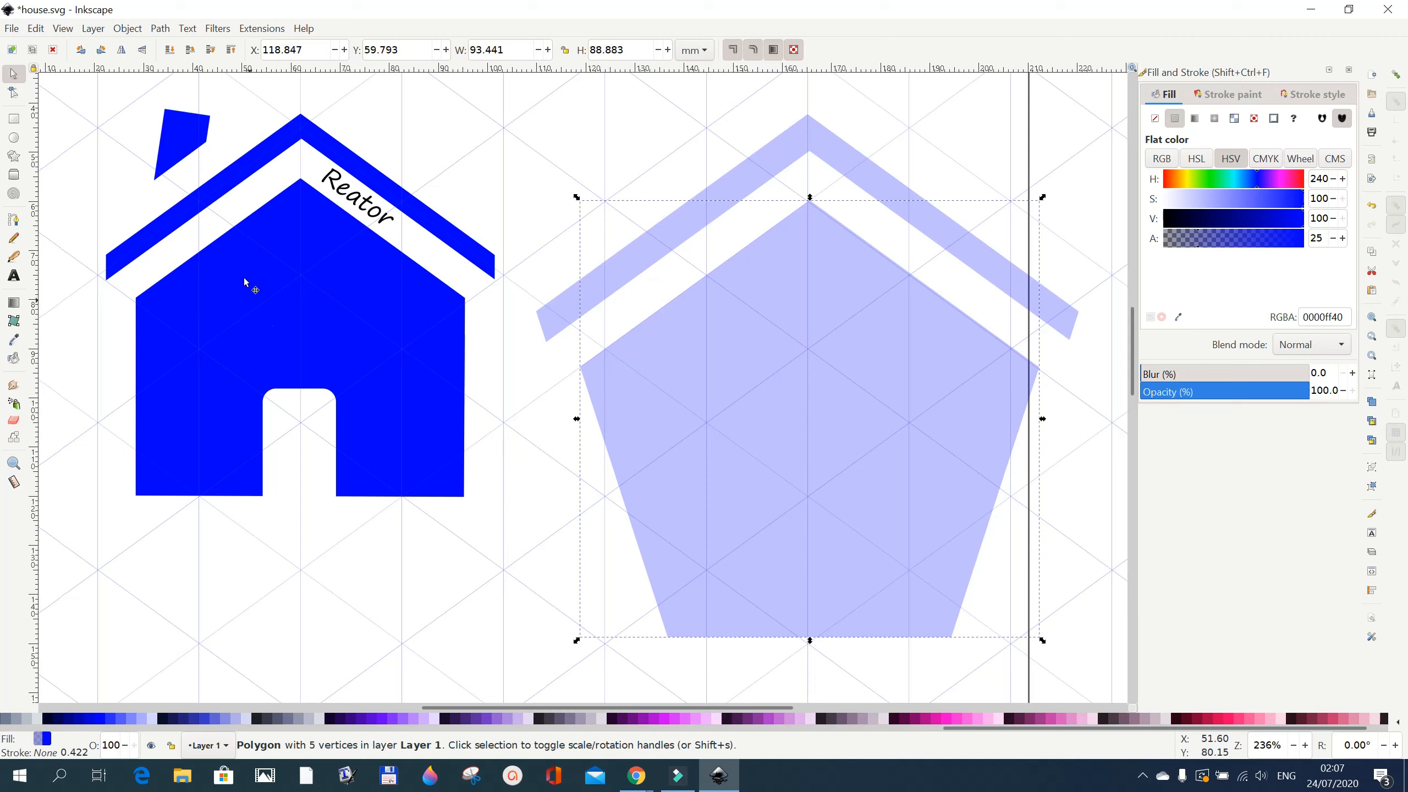
Hide the page grid and convert the remaining blue pentagon to a path
{"action": "left_click", "coordinate": [63, 28]}
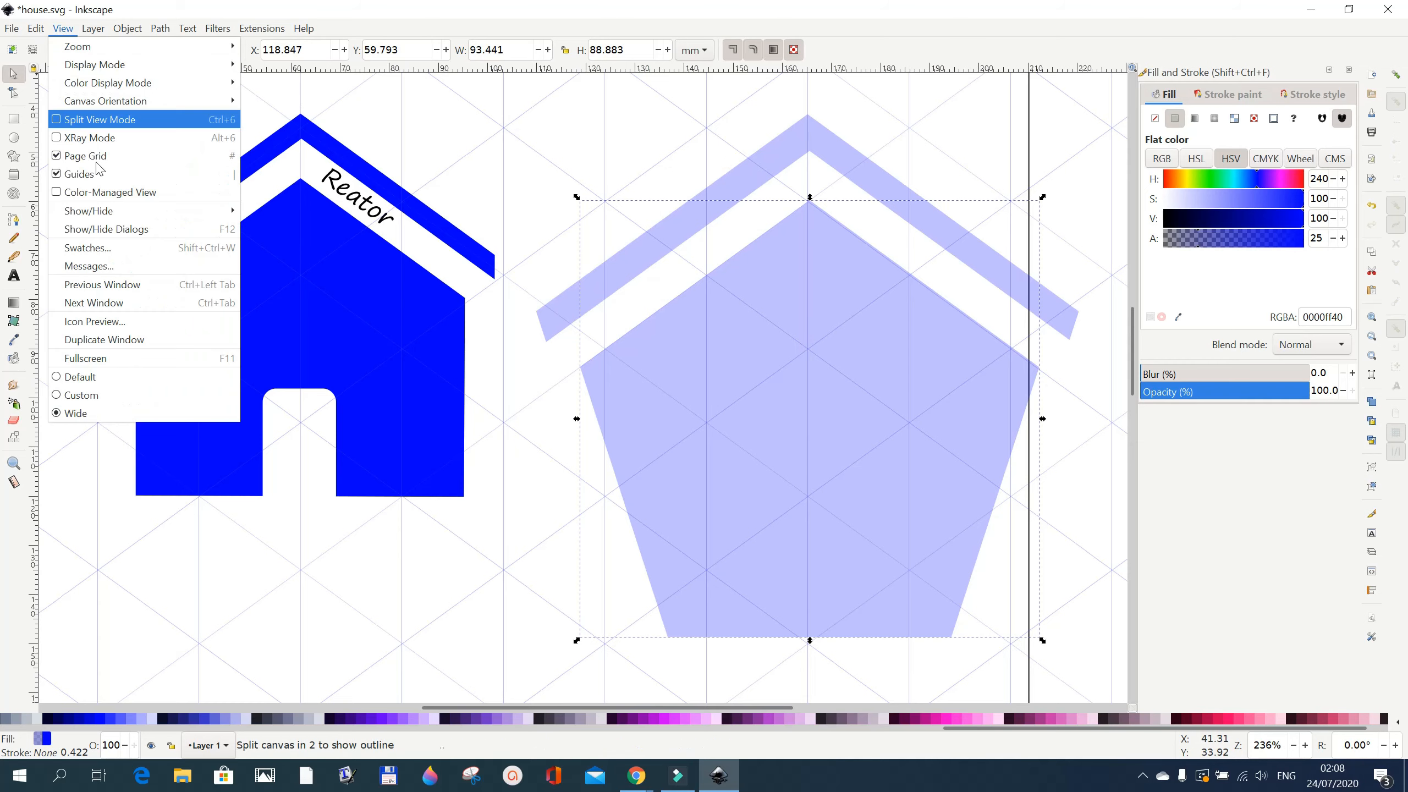
{"action": "left_click", "coordinate": [100, 163]}
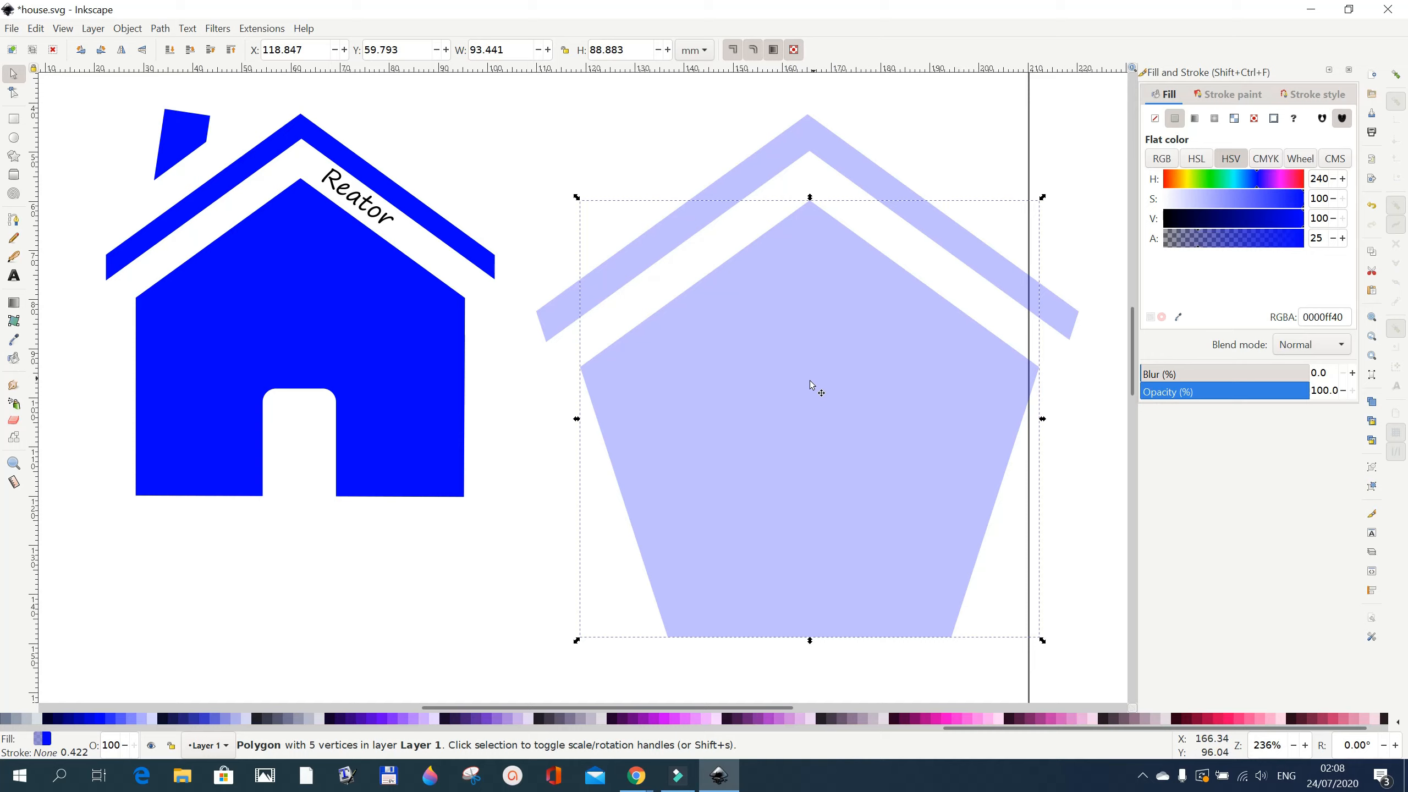
{"action": "left_click", "coordinate": [160, 29]}
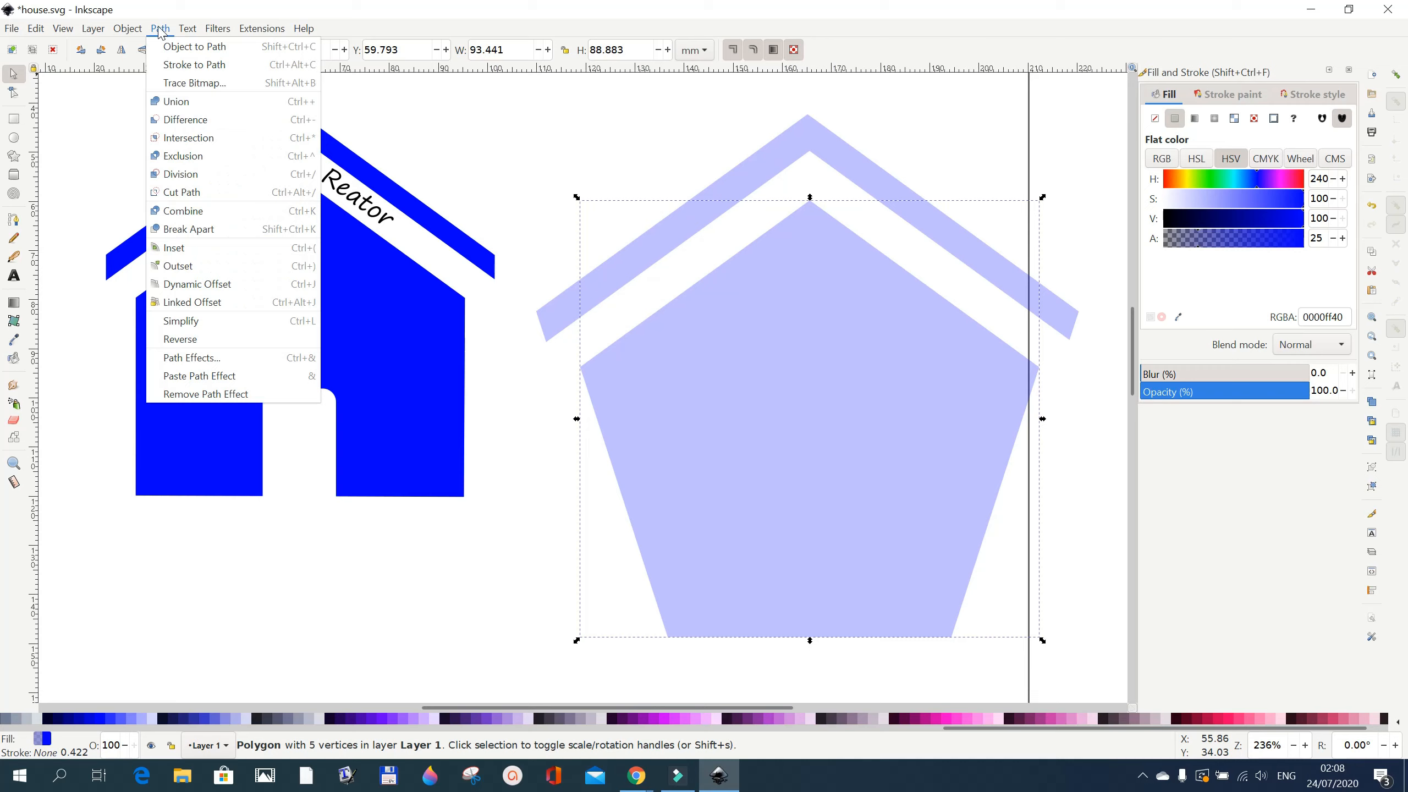
{"action": "left_click", "coordinate": [179, 49]}
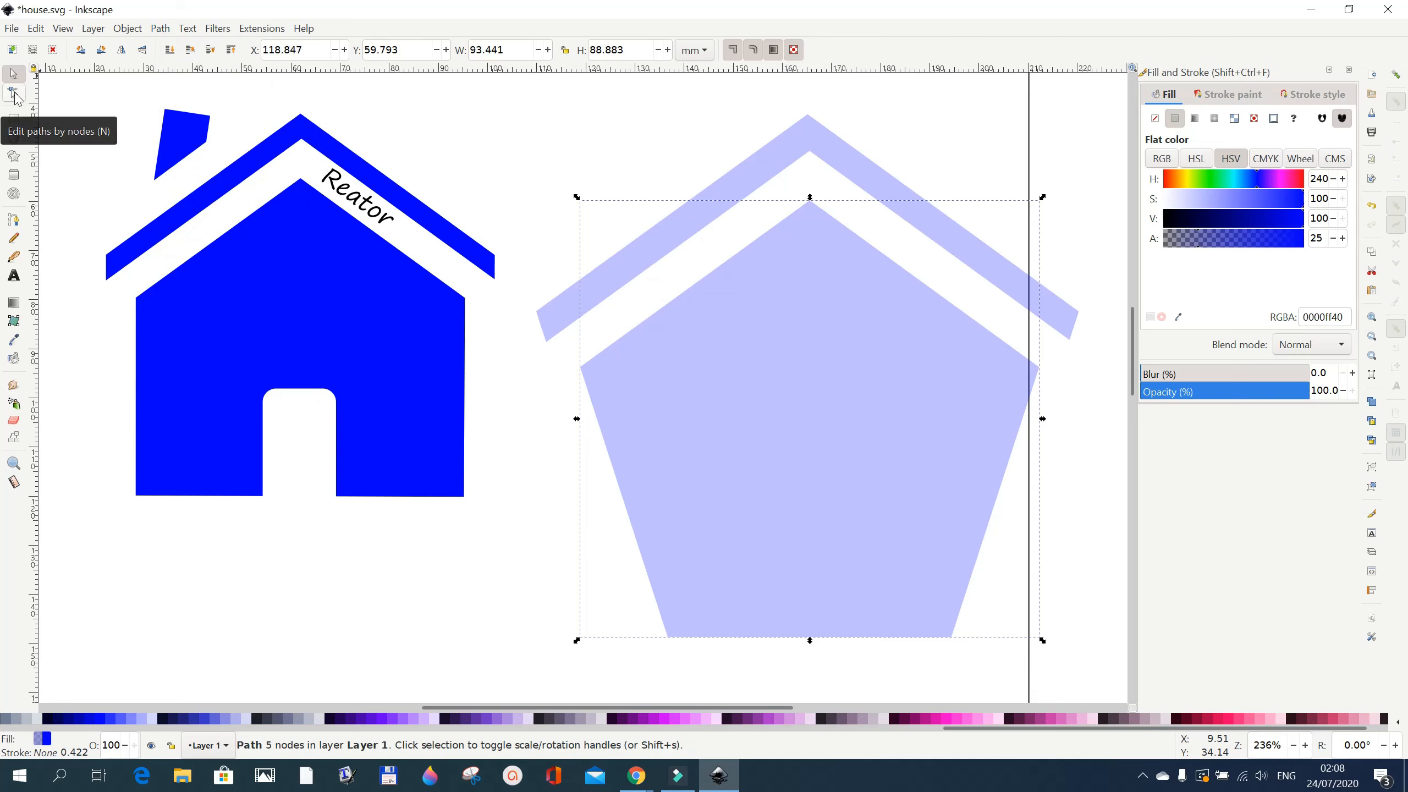
Move the pentagon's two bottom corner nodes outward beneath the upper side corners to form vertical house walls
{"action": "left_click", "coordinate": [14, 93]}
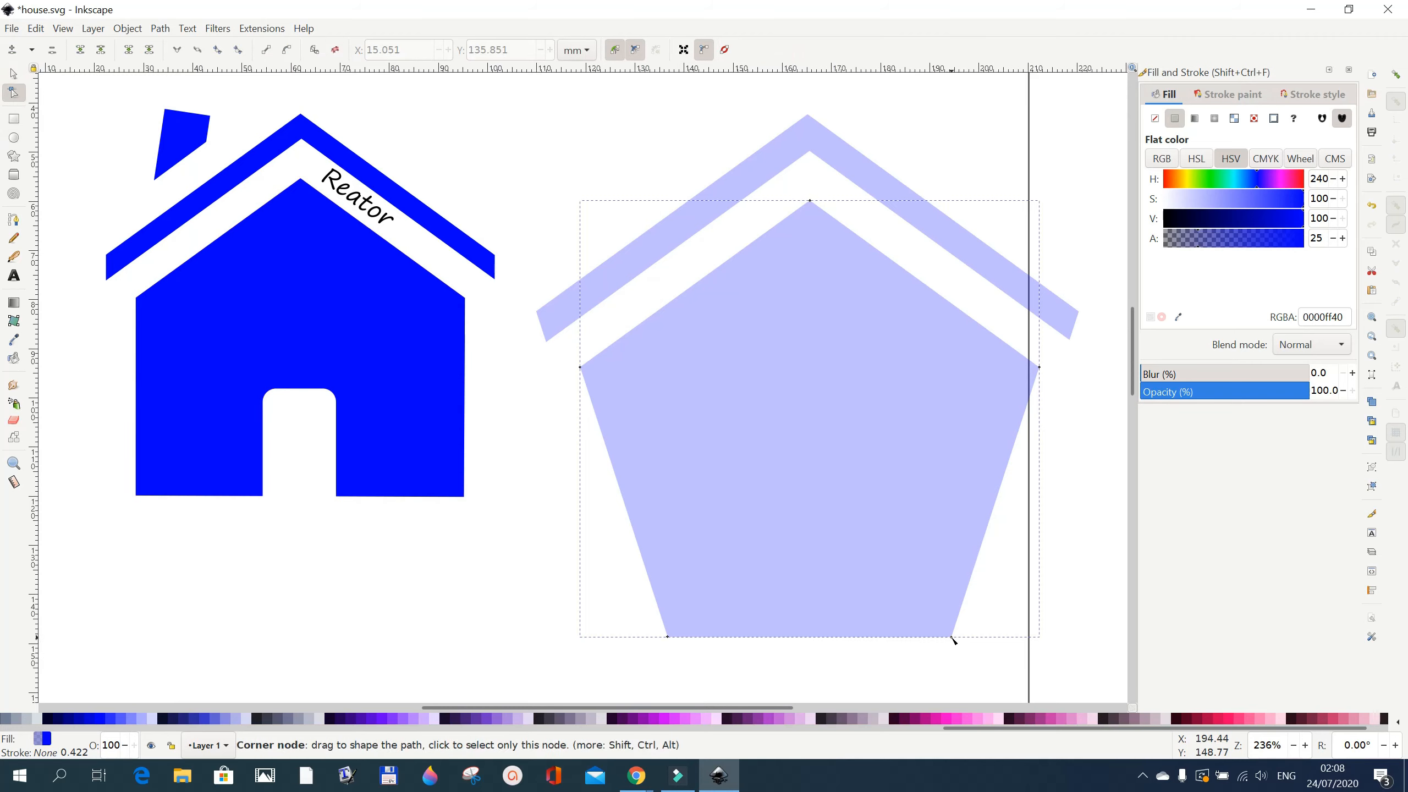
{"action": "left_click_drag", "start_coordinate": [953, 639], "coordinate": [1040, 642]}
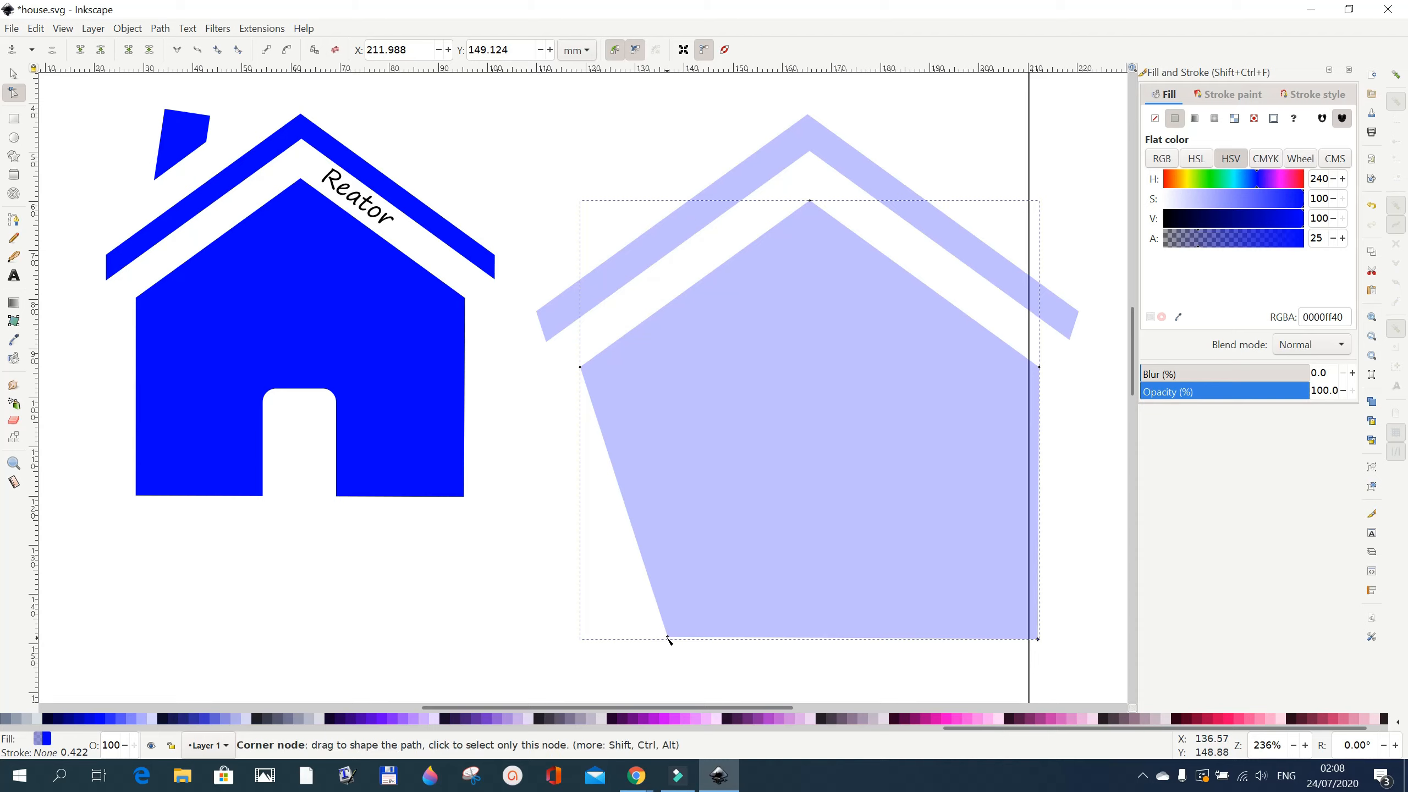
{"action": "left_click_drag", "start_coordinate": [670, 639], "coordinate": [581, 639]}
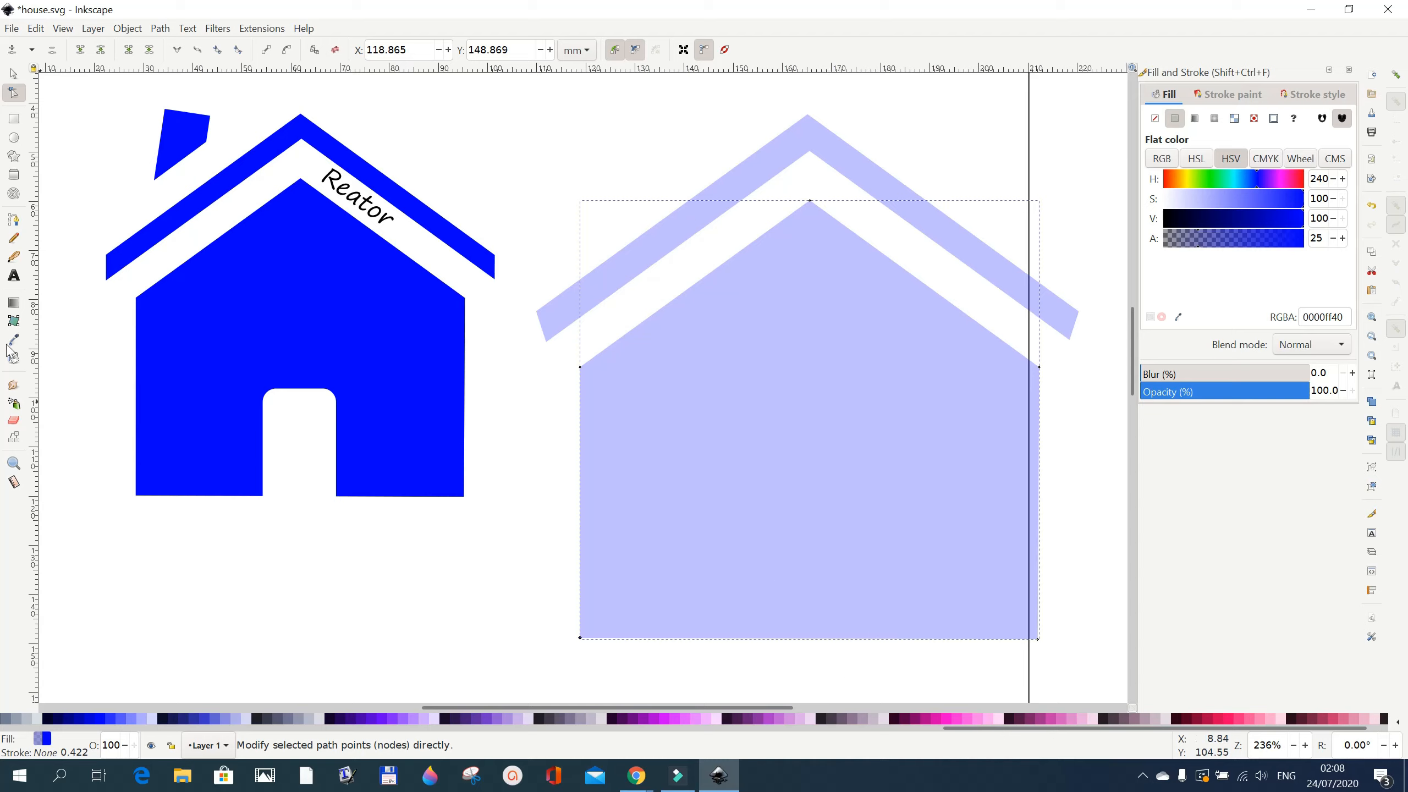
Draw a pink door rectangle about 18.7 × 25.3 mm below the sample house and reset its corners to sharp
{"action": "left_click", "coordinate": [15, 120]}
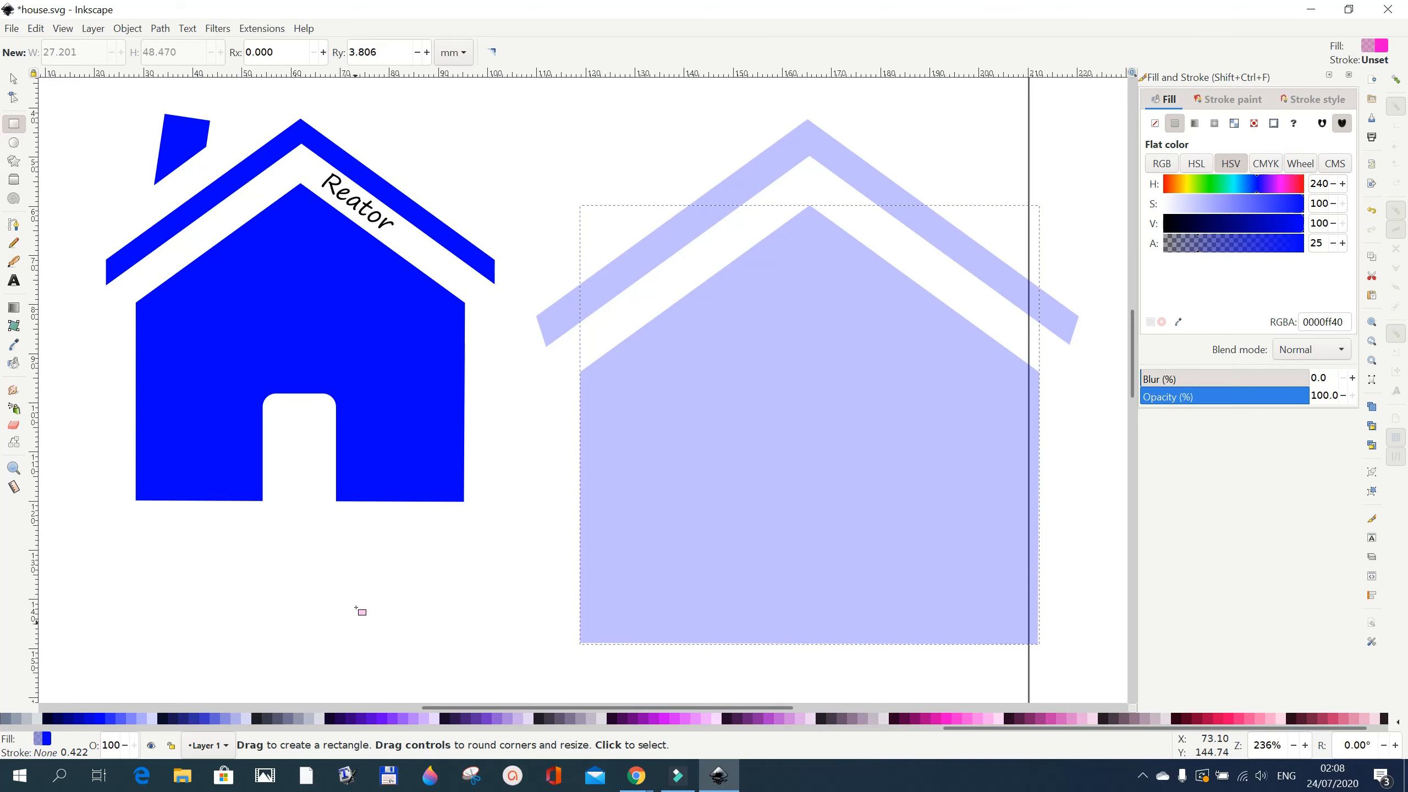
{"action": "left_click_drag", "start_coordinate": [383, 577], "coordinate": [475, 703]}
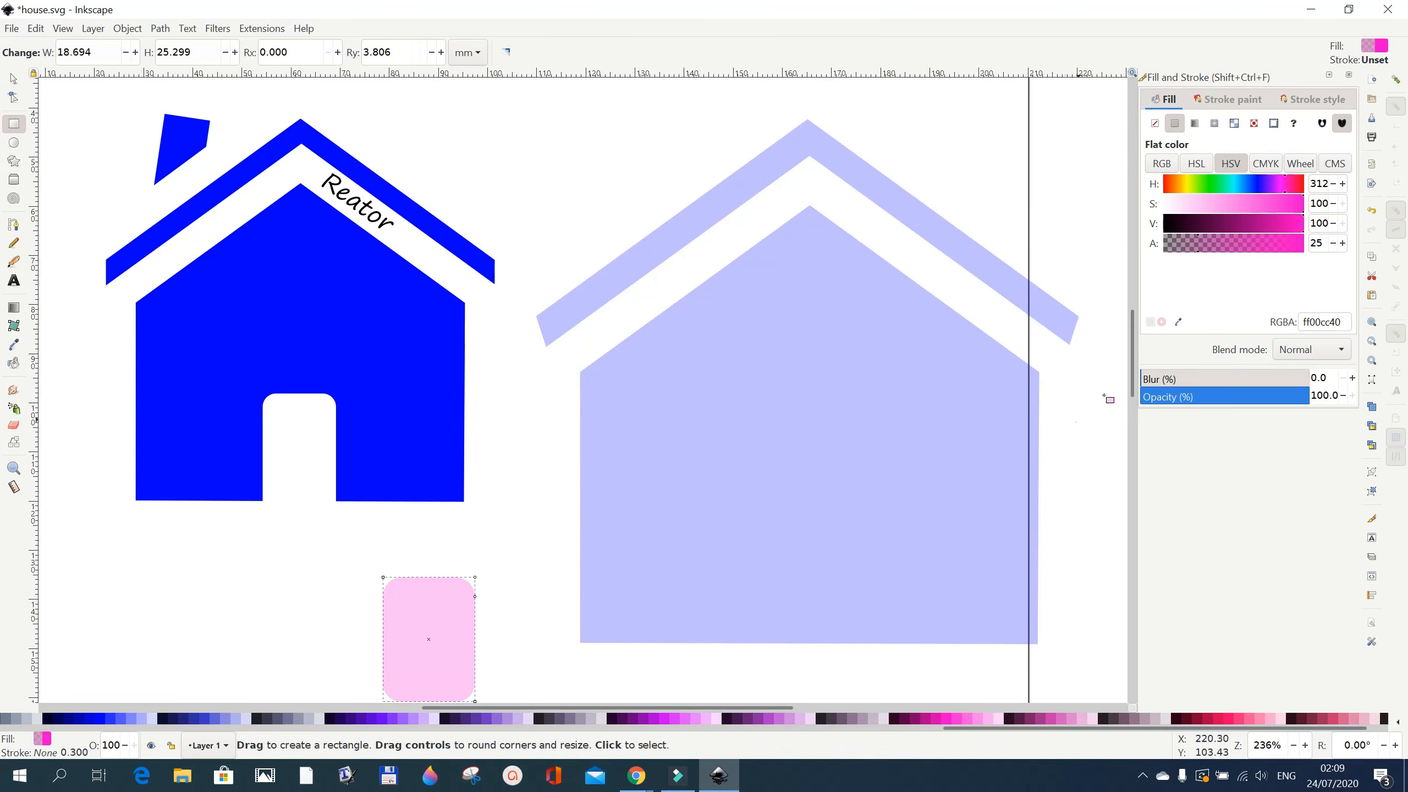
{"action": "mouse_move", "coordinate": [1132, 384]}
{"action": "left_mouse_down"}
{"action": "mouse_move", "coordinate": [1139, 409]}
{"action": "mouse_move", "coordinate": [1137, 386]}
{"action": "left_mouse_up"}
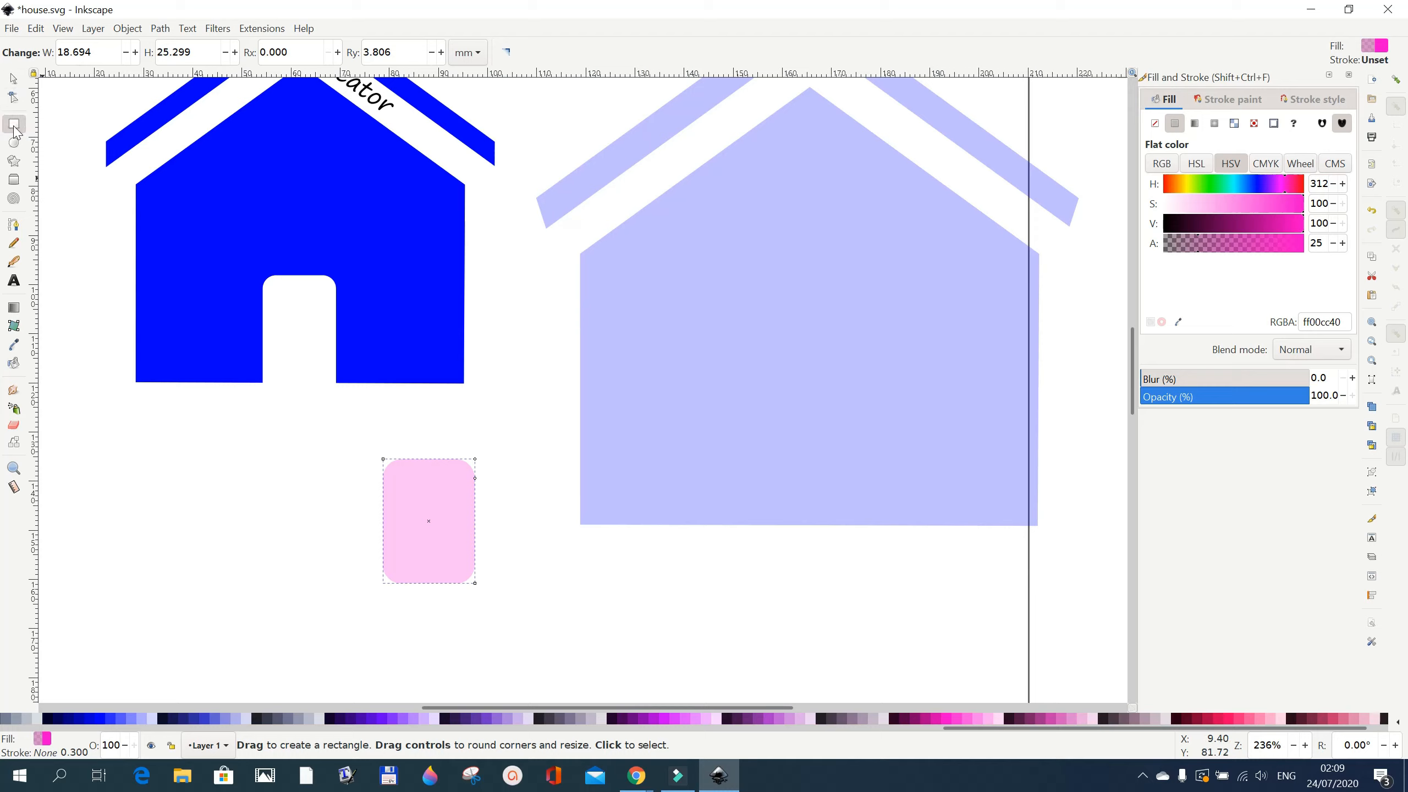
{"action": "left_click", "coordinate": [508, 54]}
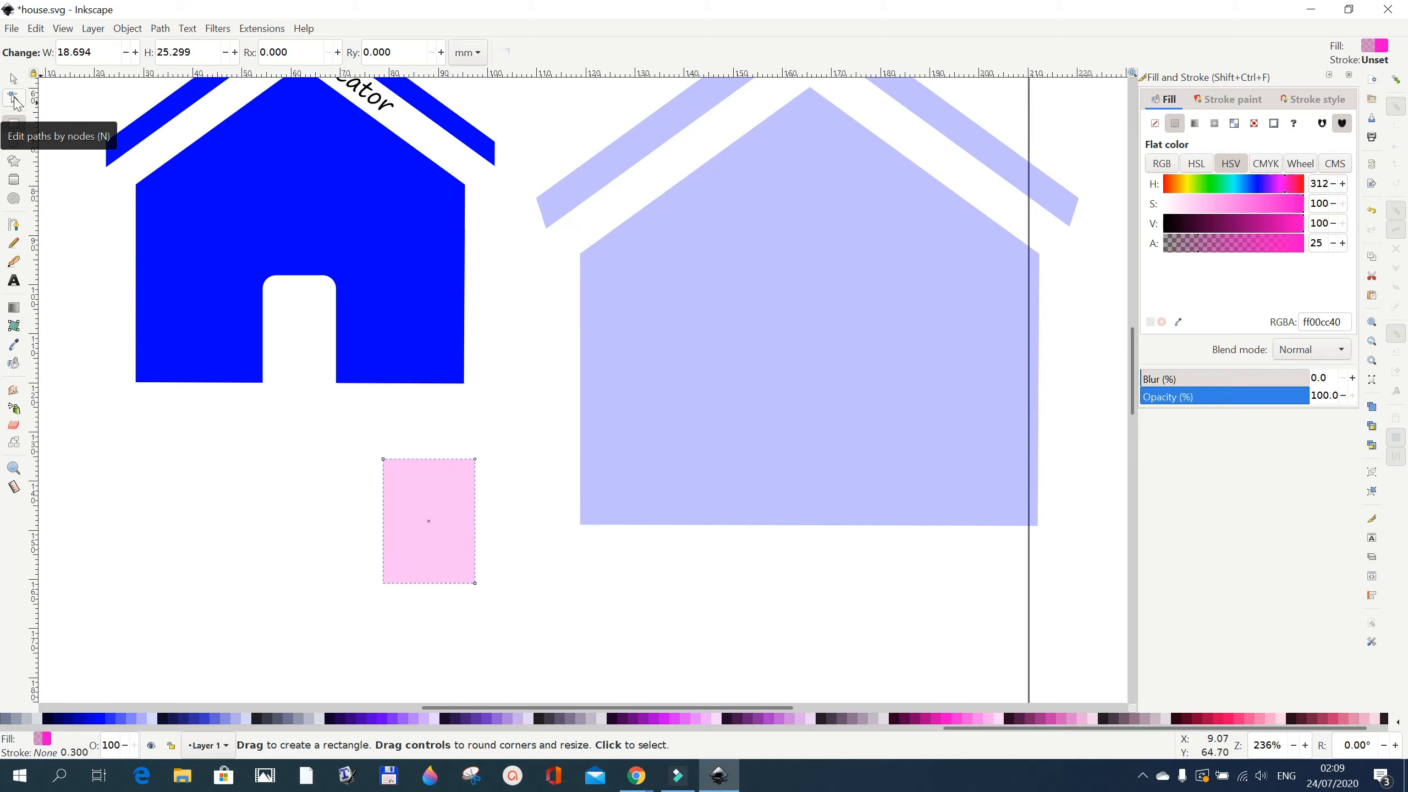
Round the pink rectangle's corners evenly by editing its corner handle and show the page grid again
{"action": "left_click", "coordinate": [16, 100]}
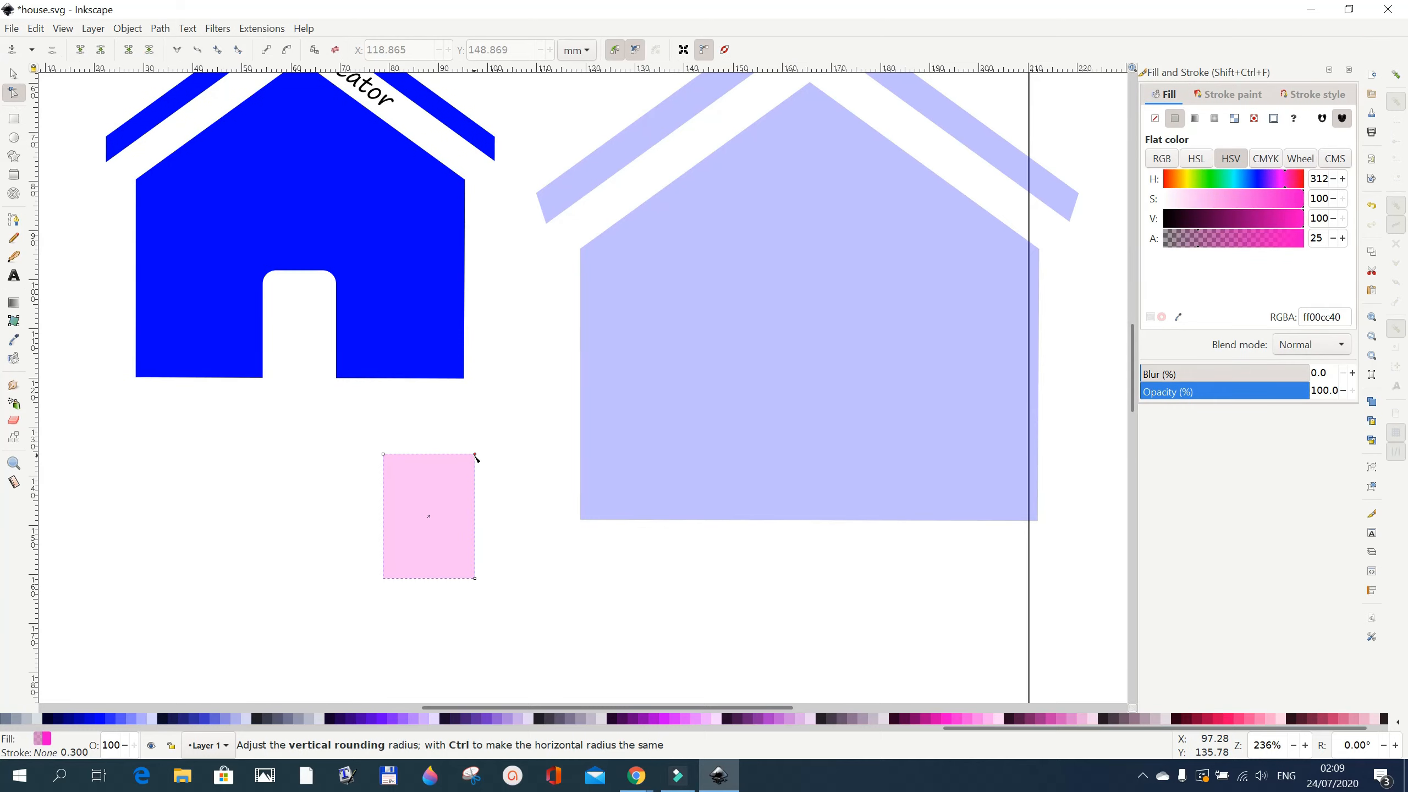
{"action": "left_click_drag", "start_coordinate": [469, 470], "coordinate": [471, 474]}
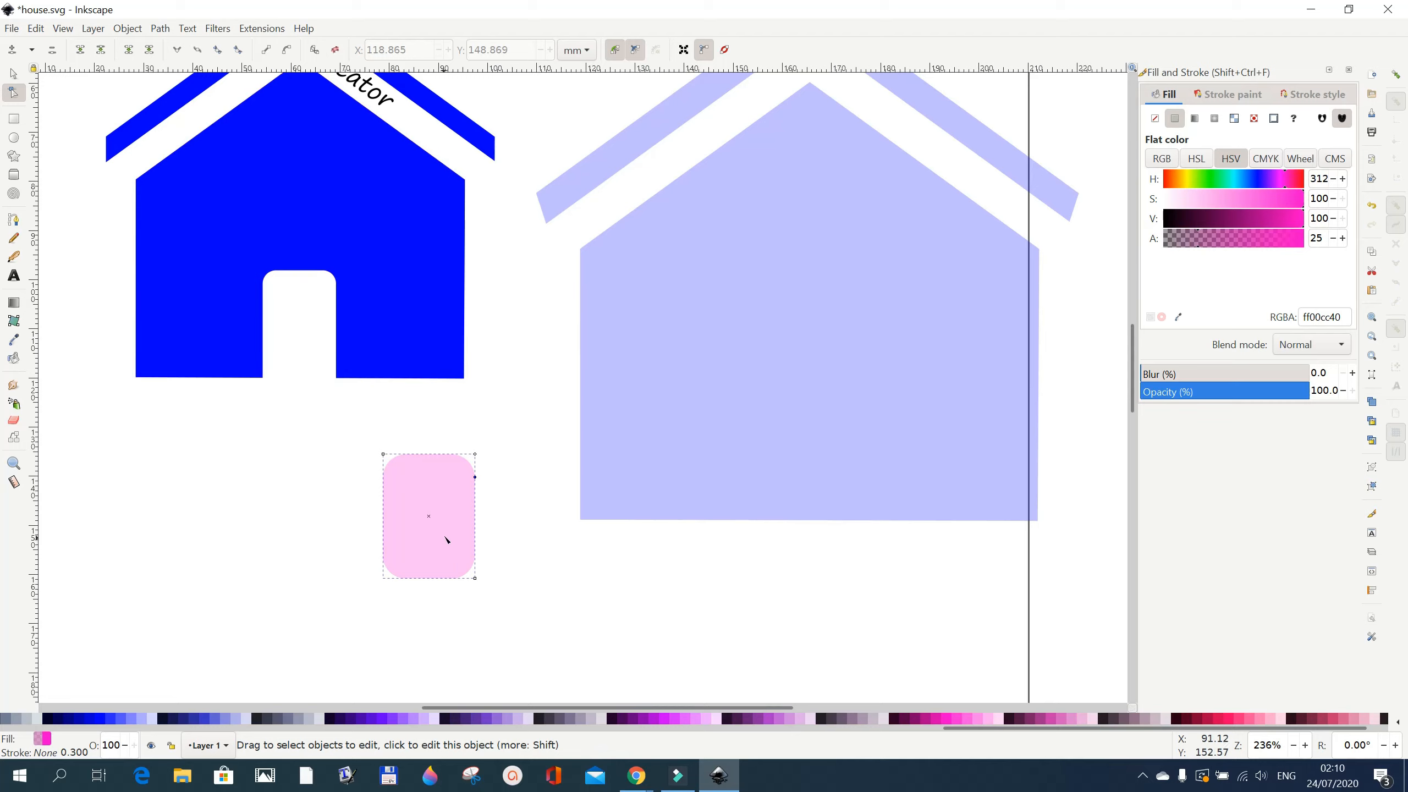
{"action": "left_click", "coordinate": [63, 28]}
{"action": "left_click", "coordinate": [86, 158]}
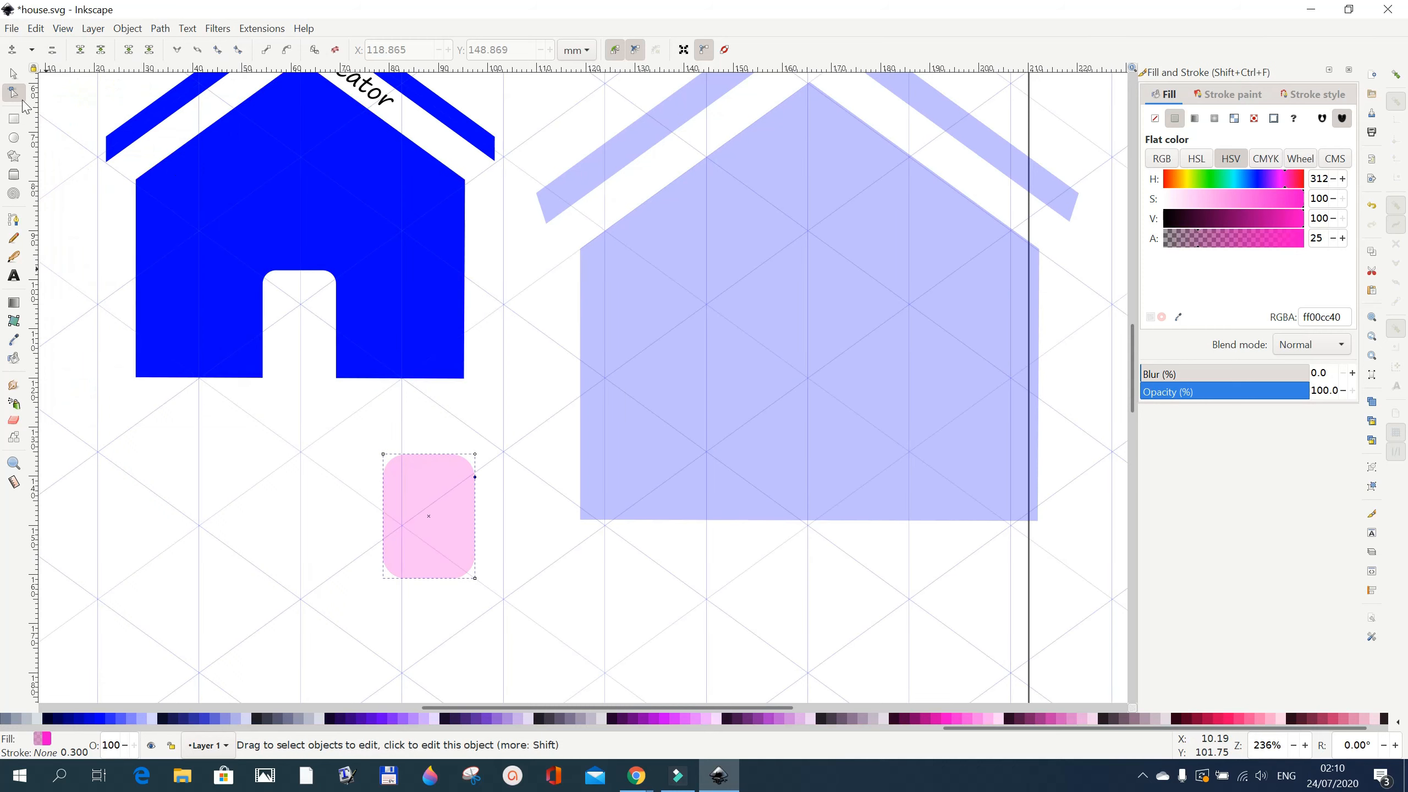
Fit the pink rectangle between two vertical grid lines and stretch it to about 20.6 × 48.9 mm
{"action": "left_click", "coordinate": [13, 73]}
{"action": "mouse_move", "coordinate": [450, 518]}
{"action": "left_mouse_down"}
{"action": "mouse_move", "coordinate": [470, 526]}
{"action": "mouse_move", "coordinate": [499, 616]}
{"action": "mouse_move", "coordinate": [475, 517]}
{"action": "left_mouse_up"}
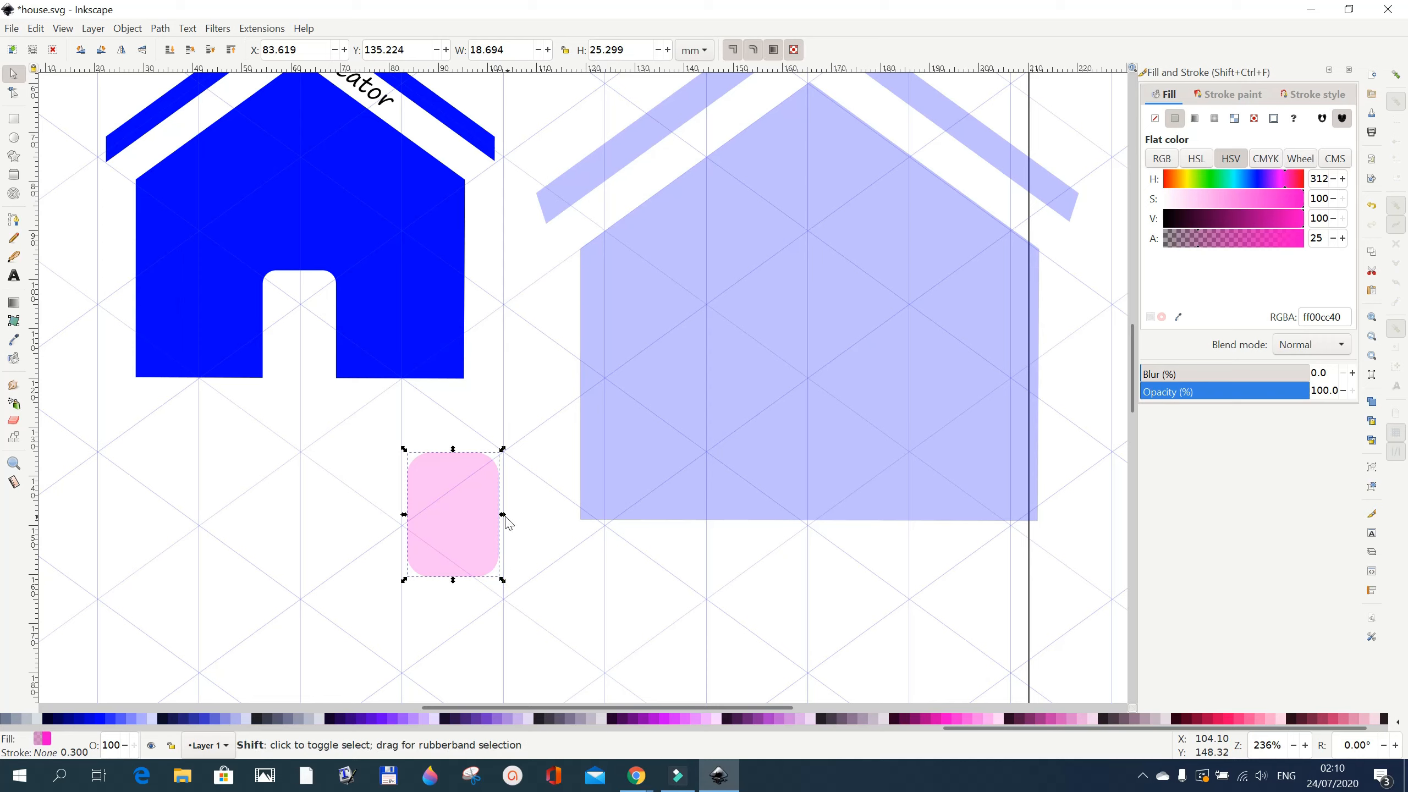
{"action": "left_click_drag", "start_coordinate": [504, 516], "coordinate": [471, 502]}
{"action": "scroll", "coordinate": [547, 578], "scroll_direction": "down", "scroll_amount": 1}
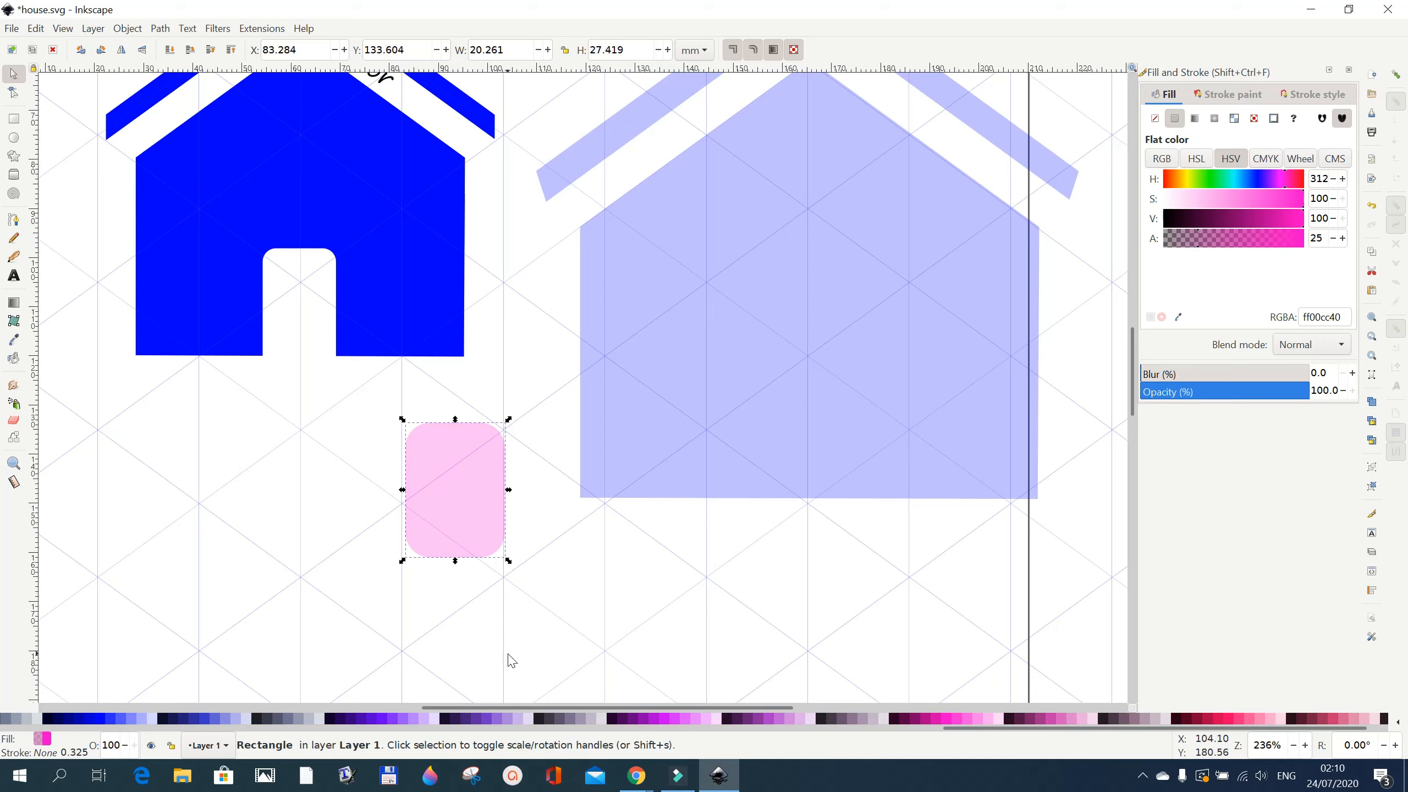
{"action": "left_click_drag", "start_coordinate": [455, 561], "coordinate": [456, 666]}
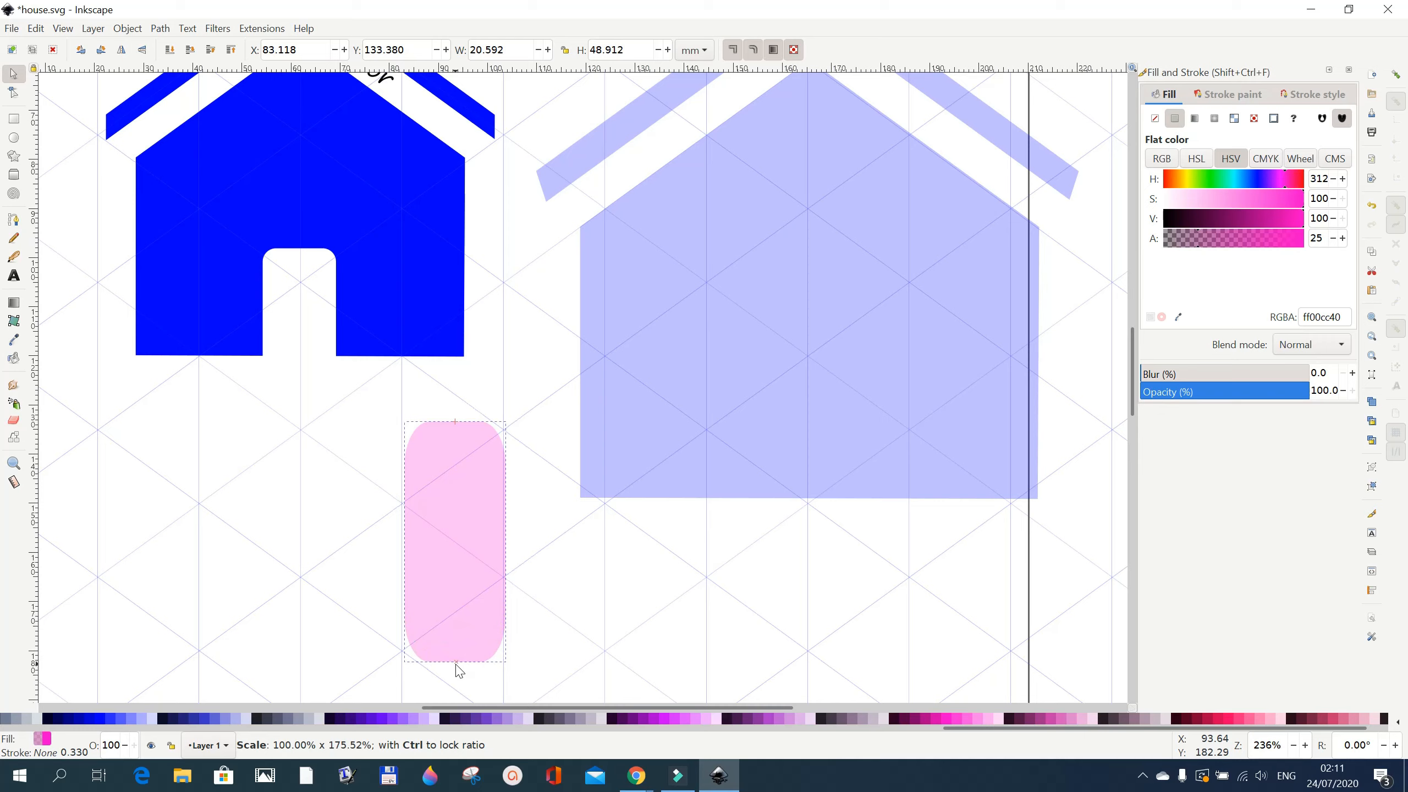
{"action": "left_click_drag", "start_coordinate": [459, 670], "coordinate": [457, 670]}
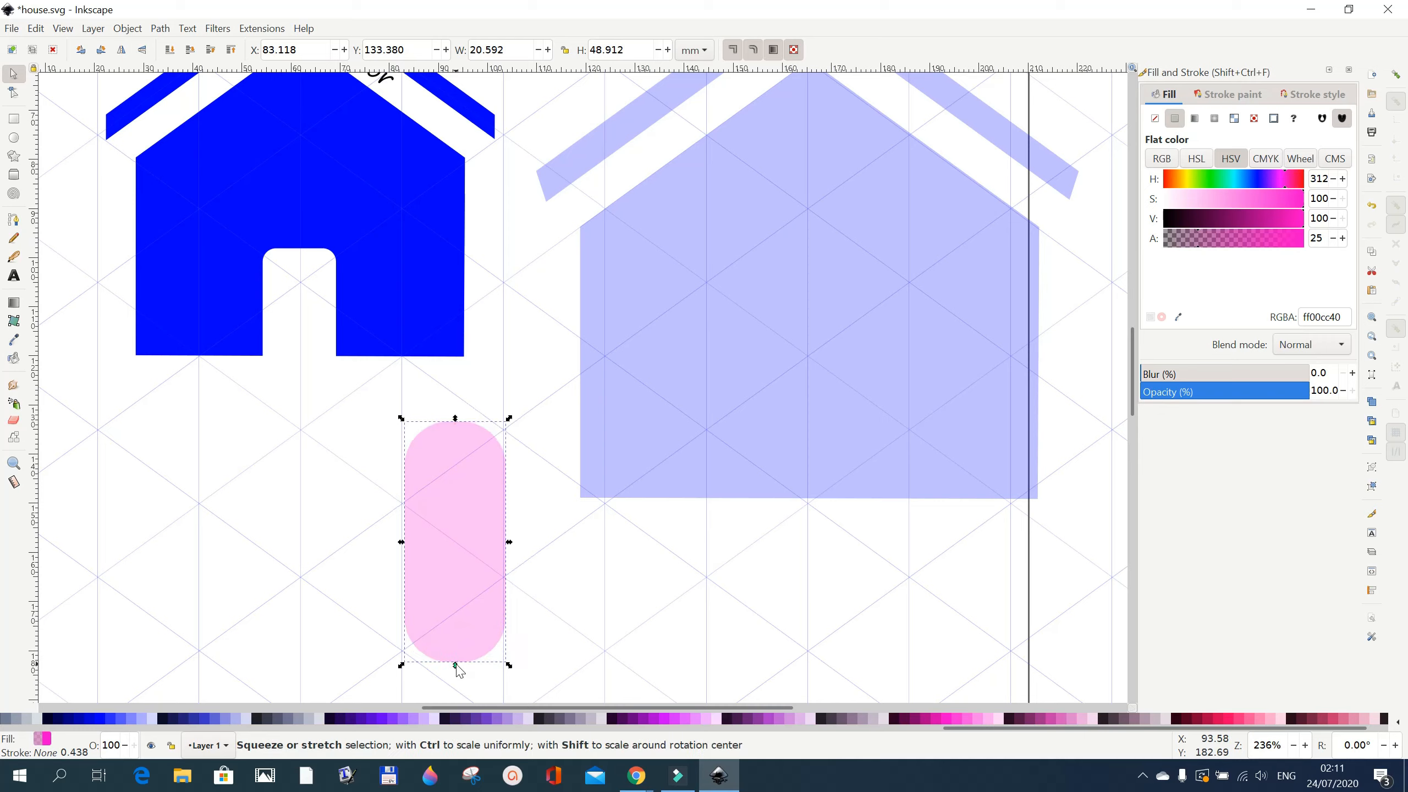
Reduce the corner rounding of the stretched pink rectangle to suit a door opening
{"action": "left_click", "coordinate": [476, 491]}
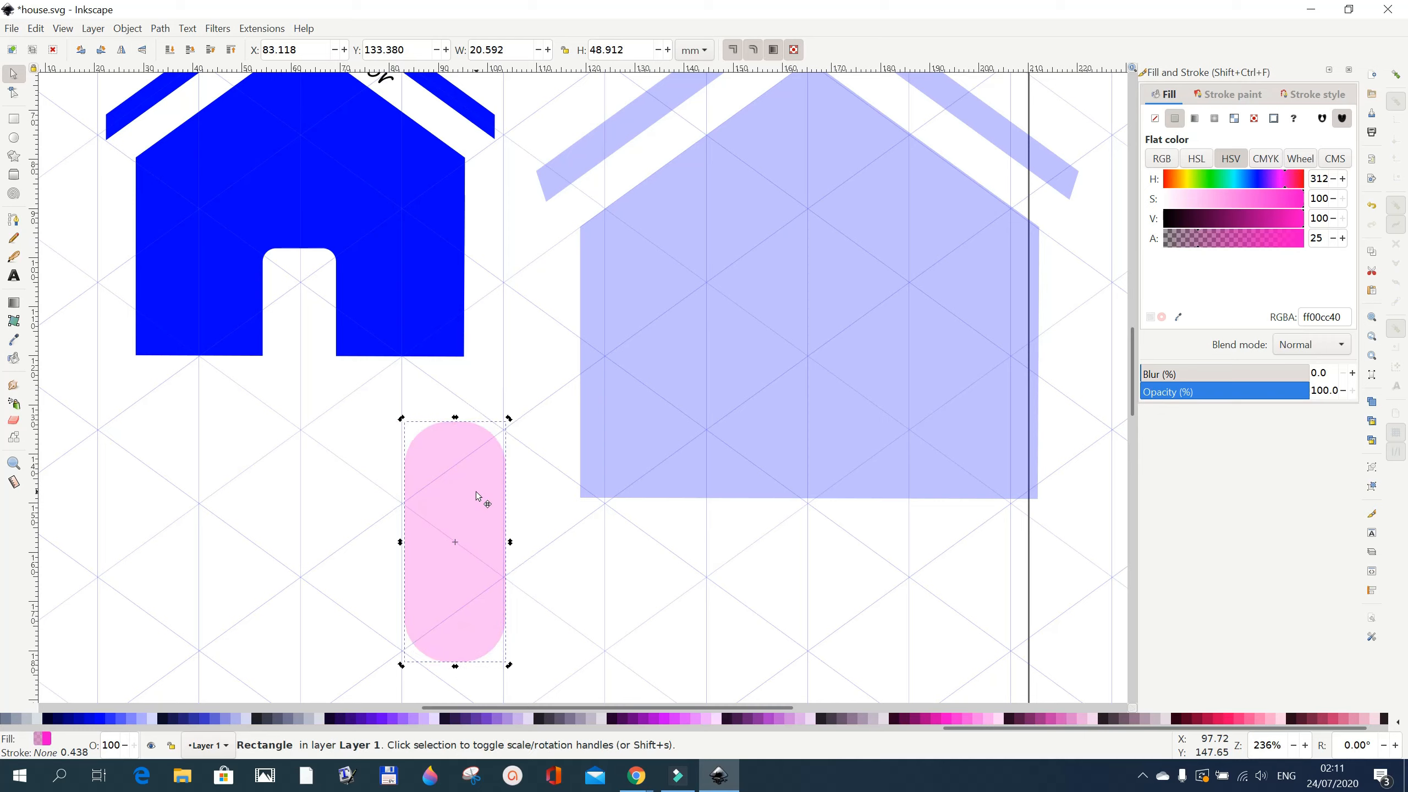
{"action": "left_click", "coordinate": [13, 92]}
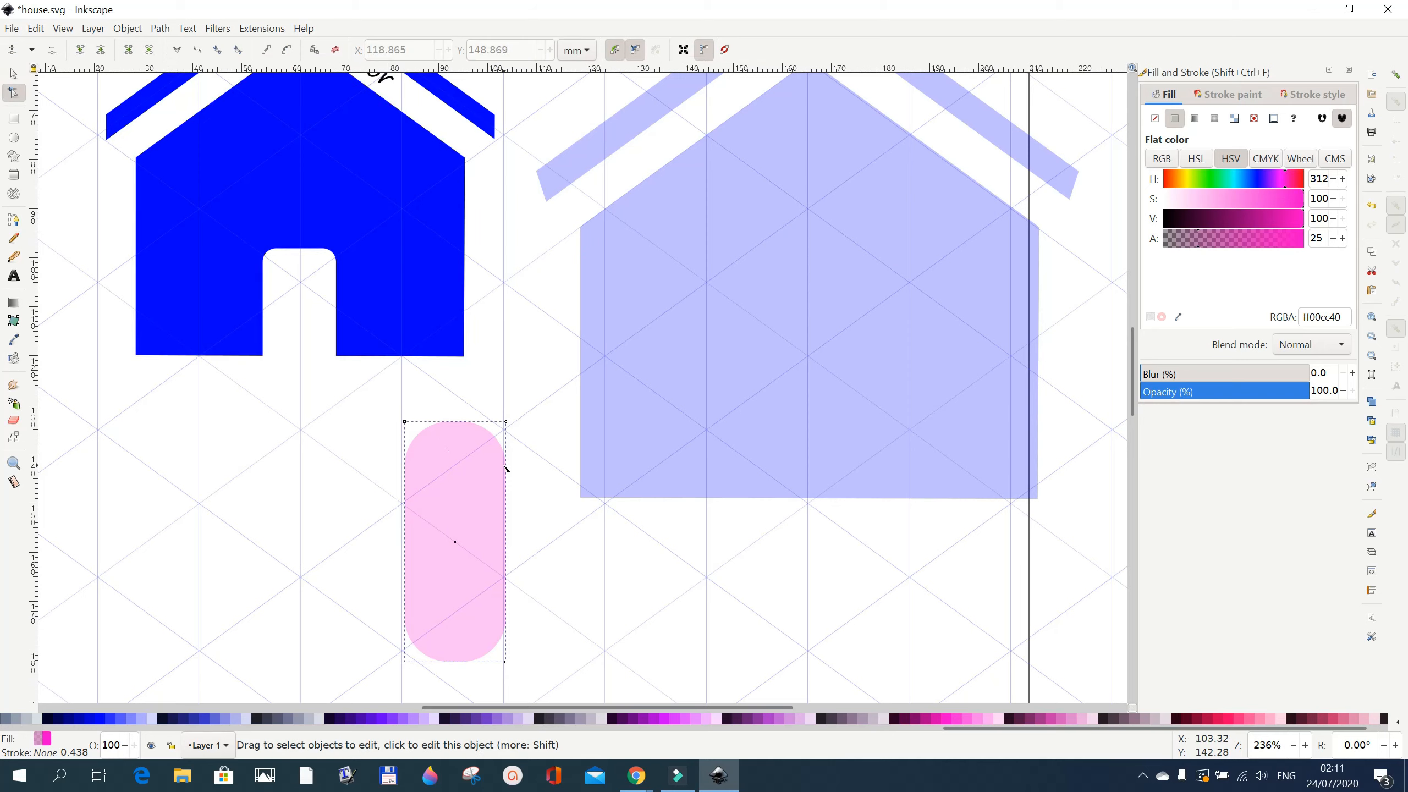
{"action": "key", "text": "Escape"}
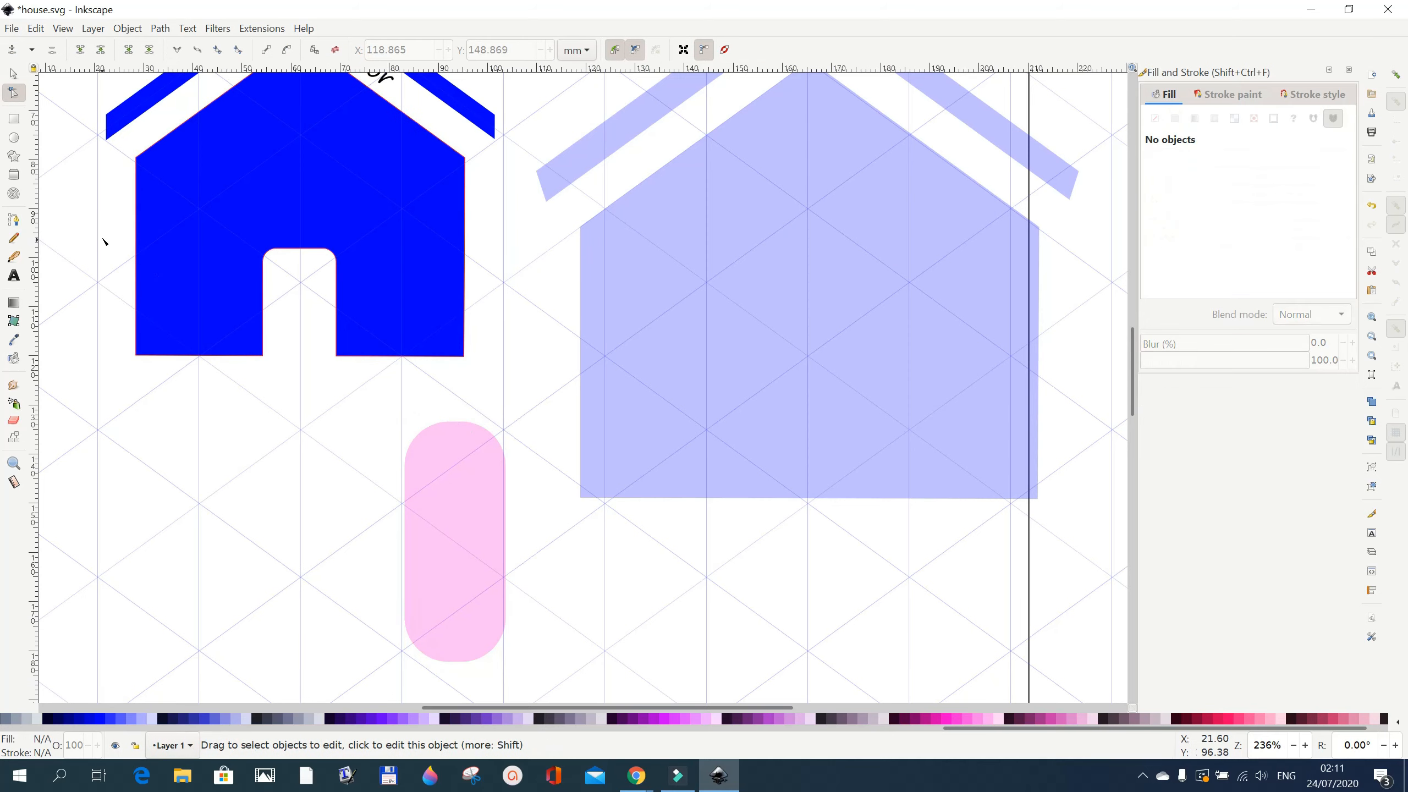
{"action": "left_click", "coordinate": [12, 120]}
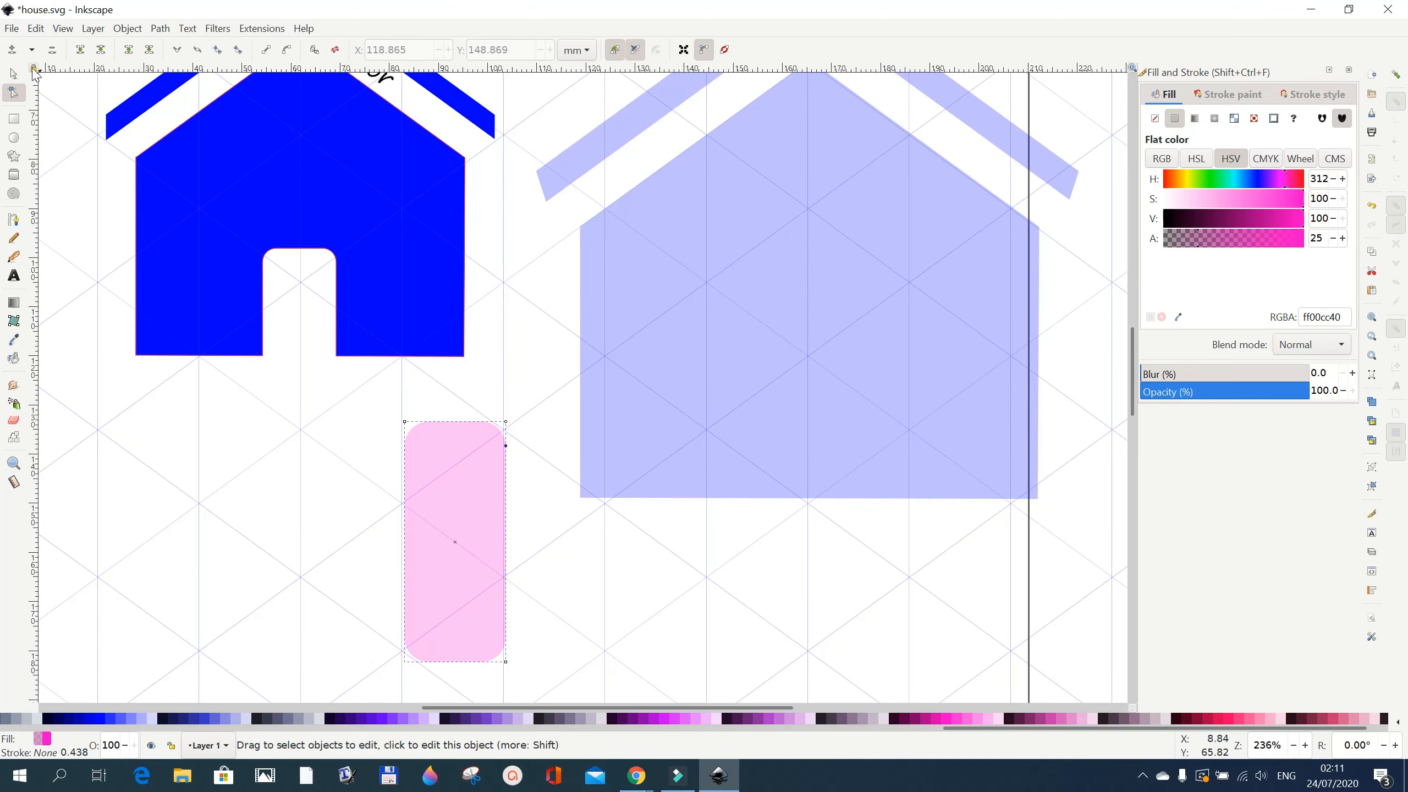
Place the pink rectangle centered over the house body's bottom edge at about X 155.3, Y 115.4 mm
{"action": "left_click", "coordinate": [14, 74]}
{"action": "left_click_drag", "start_coordinate": [483, 527], "coordinate": [835, 425]}
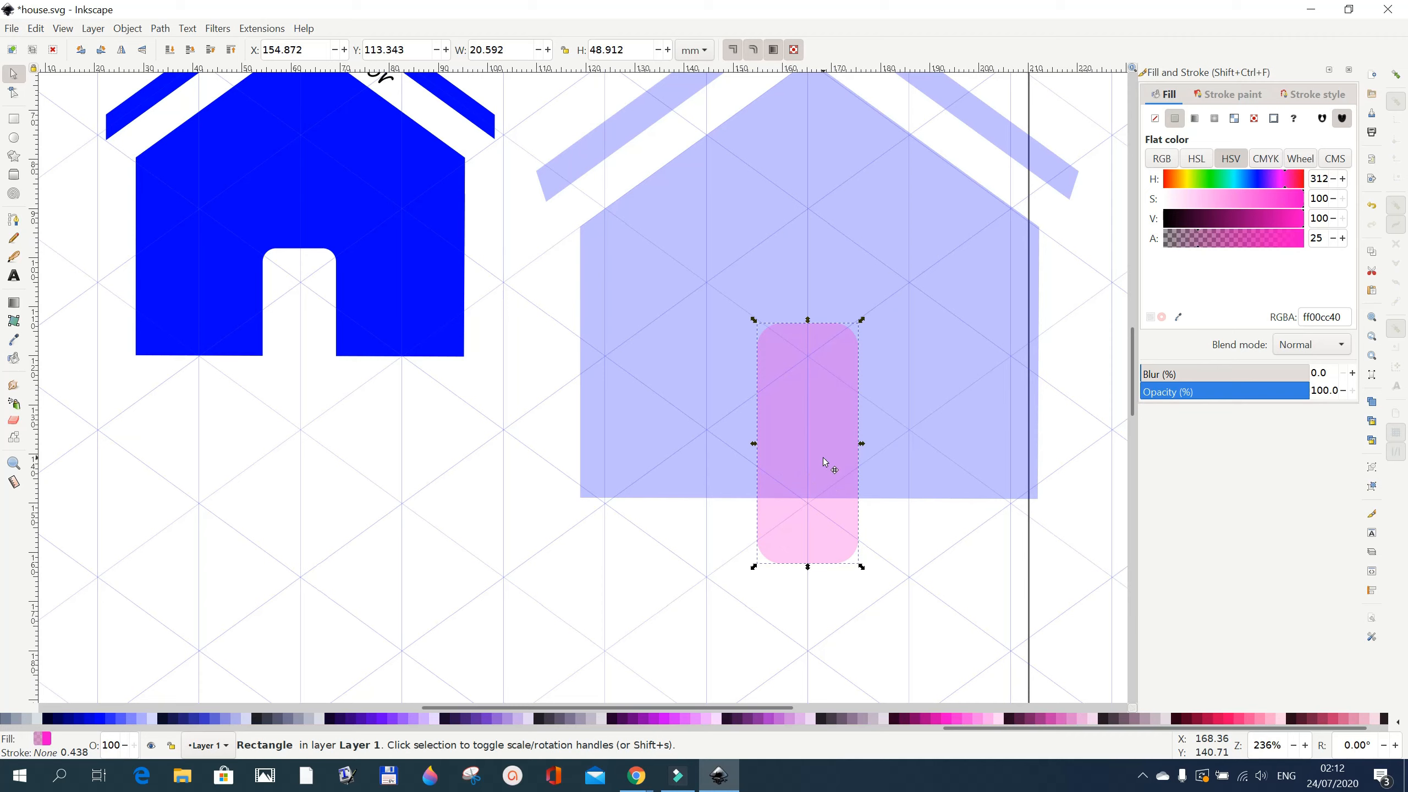
{"action": "left_click_drag", "start_coordinate": [823, 458], "coordinate": [822, 455]}
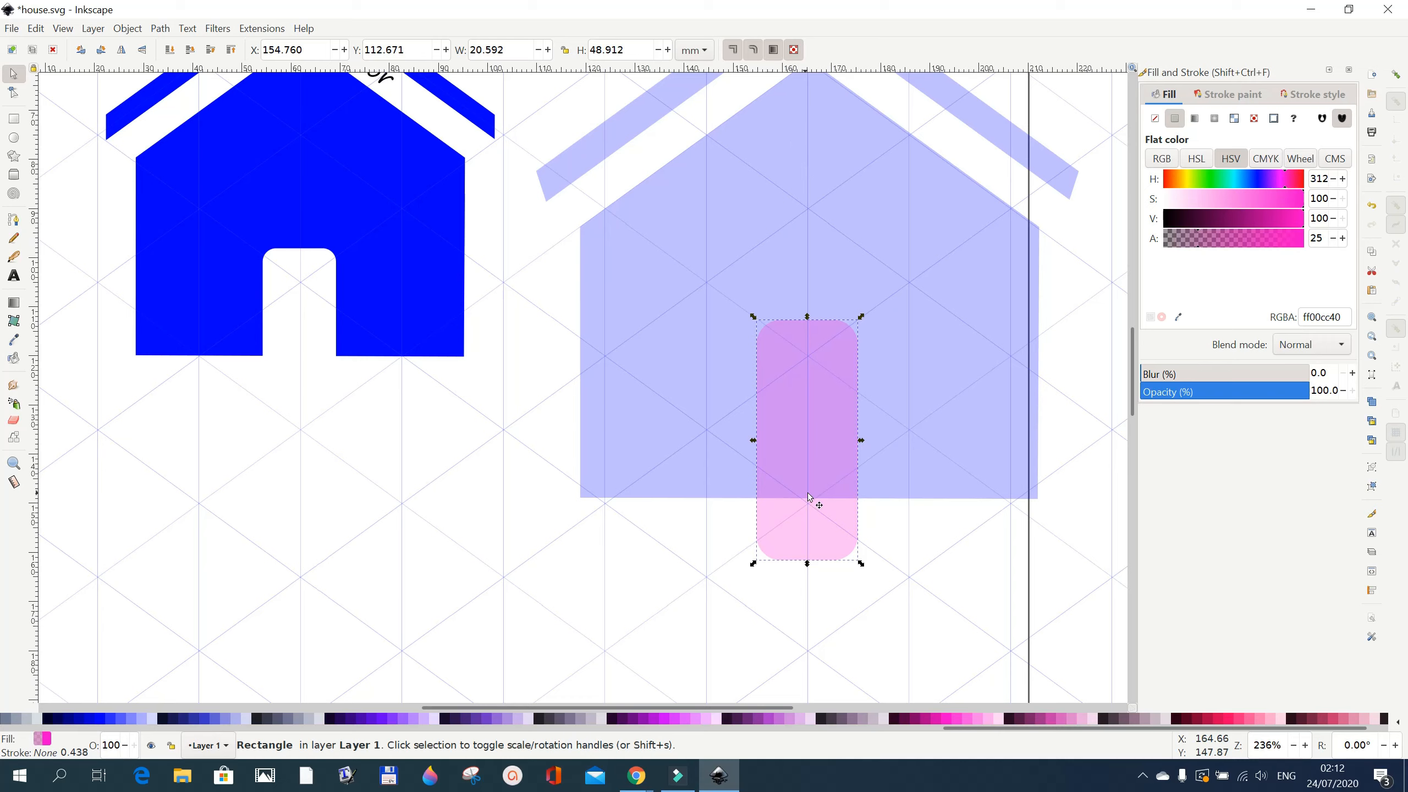
{"action": "left_click_drag", "start_coordinate": [824, 476], "coordinate": [826, 480]}
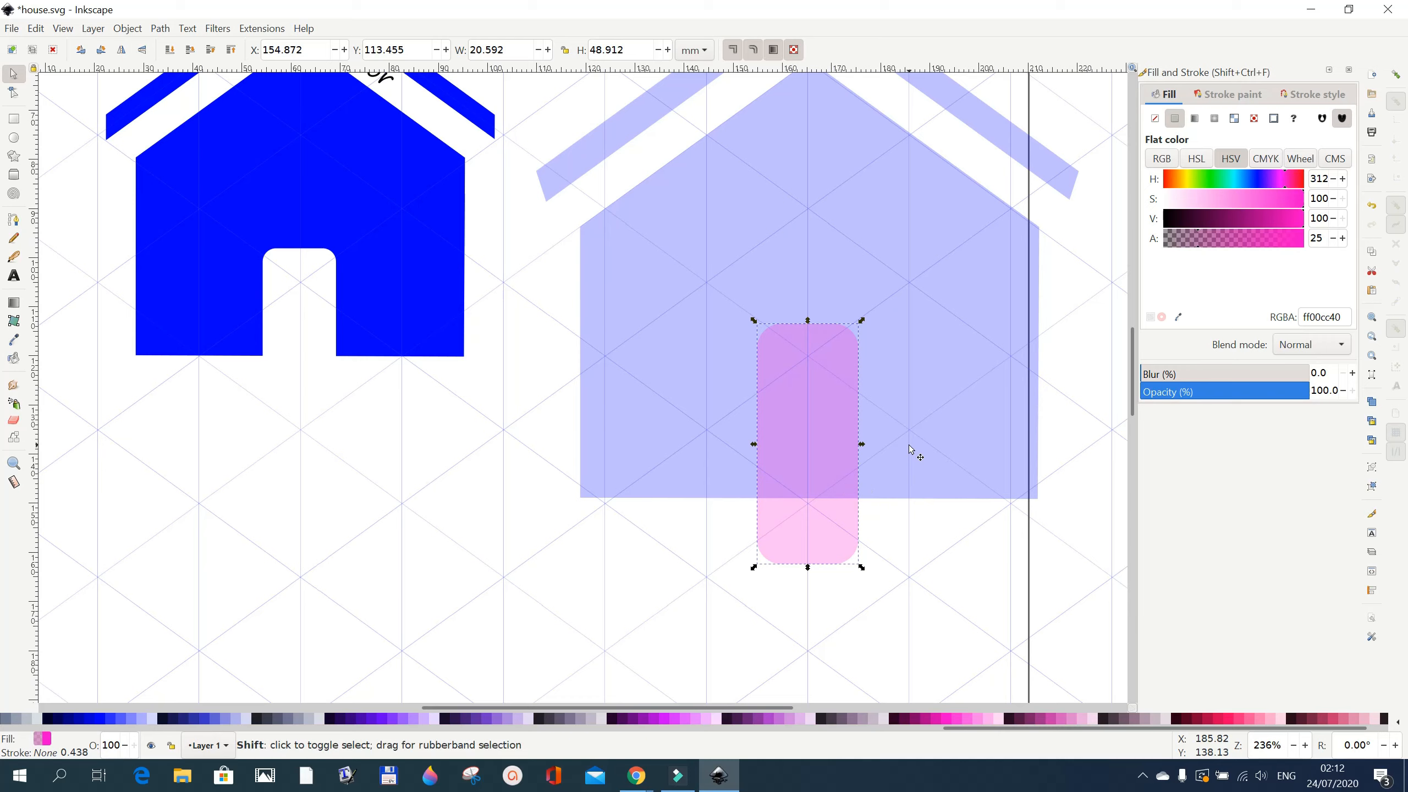
{"action": "mouse_move", "coordinate": [803, 440]}
{"action": "left_mouse_down"}
{"action": "mouse_move", "coordinate": [805, 472]}
{"action": "mouse_move", "coordinate": [805, 450]}
{"action": "left_mouse_up"}
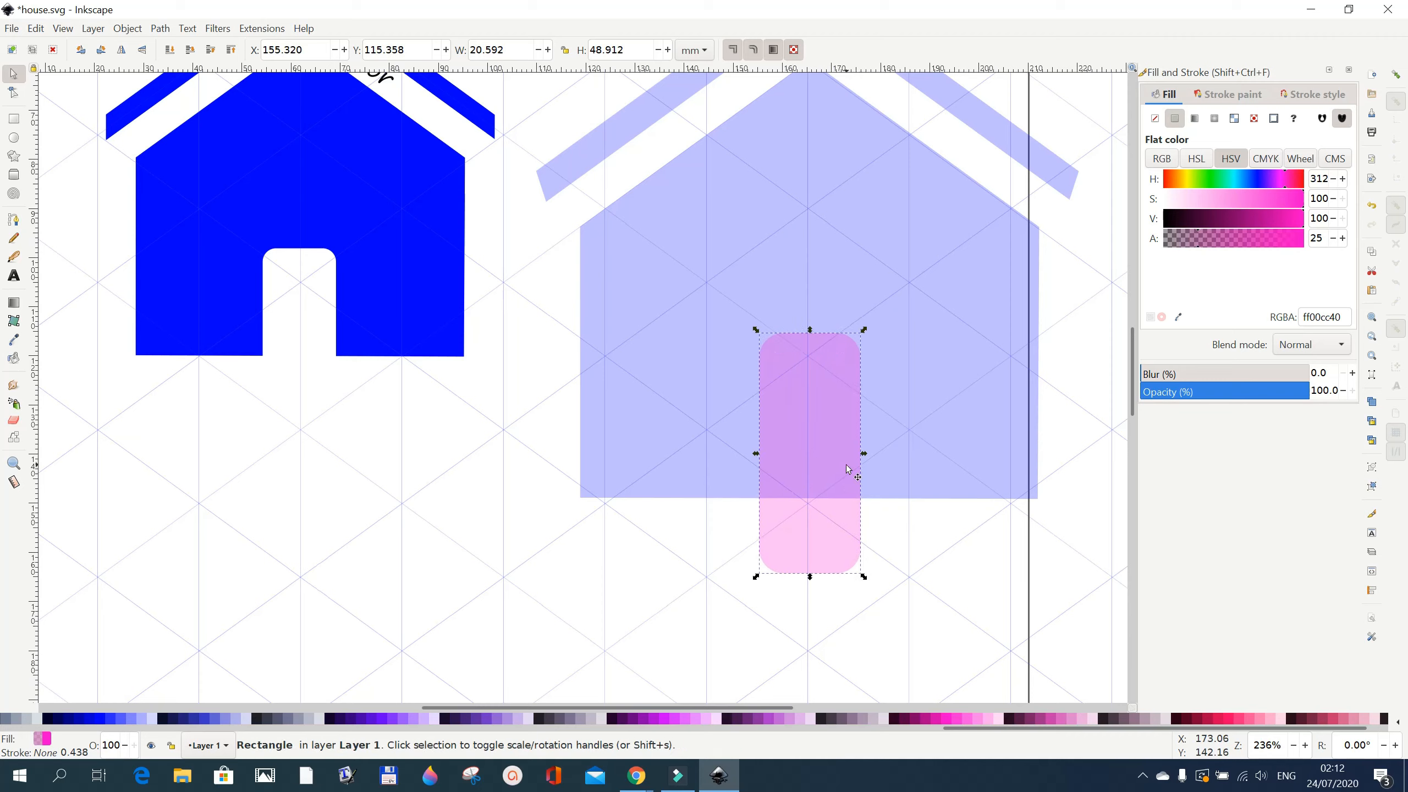
Cut the door opening by subtracting the pink rectangle from the blue house body with Difference
{"action": "left_click", "coordinate": [909, 417], "text": "shift"}
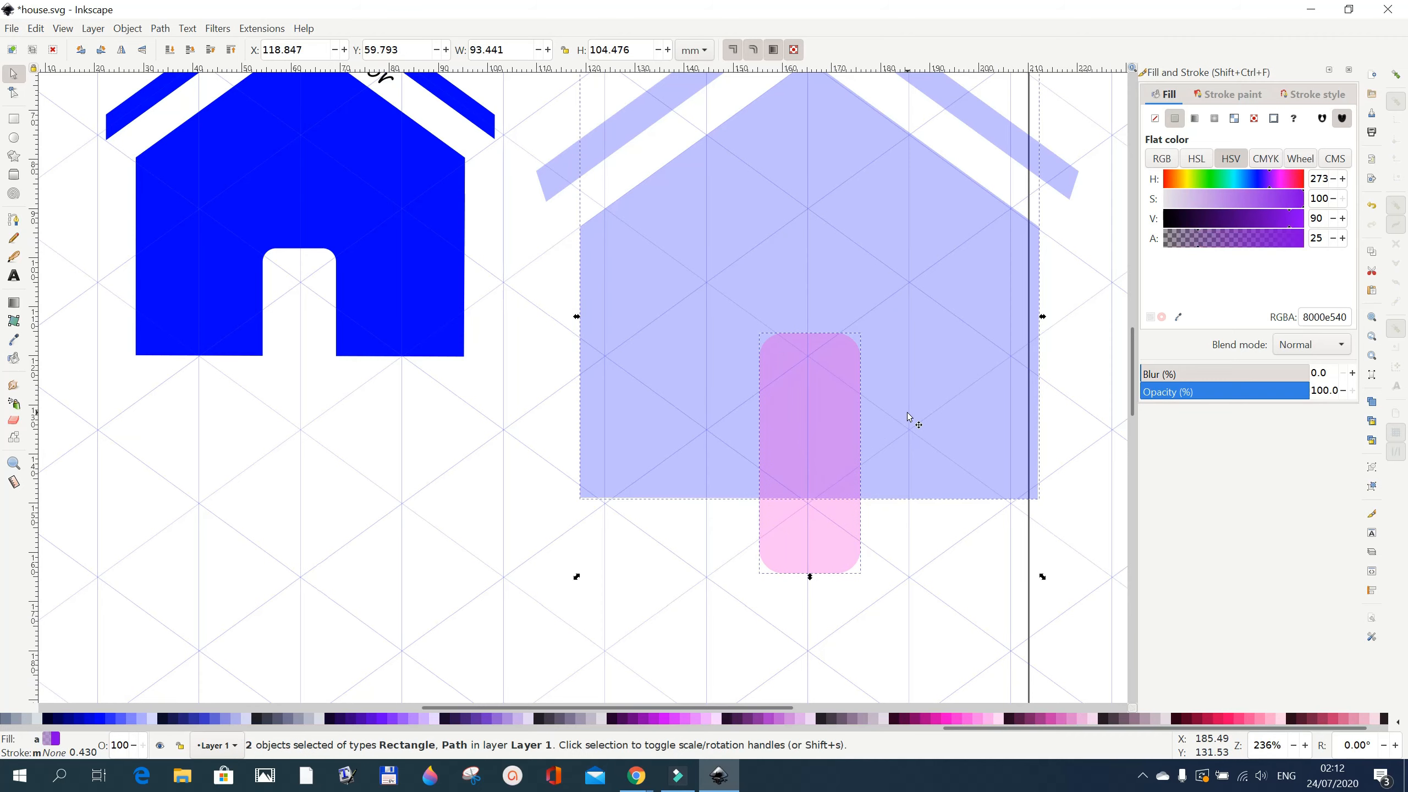
{"action": "left_click", "coordinate": [160, 28]}
{"action": "left_click", "coordinate": [196, 128]}
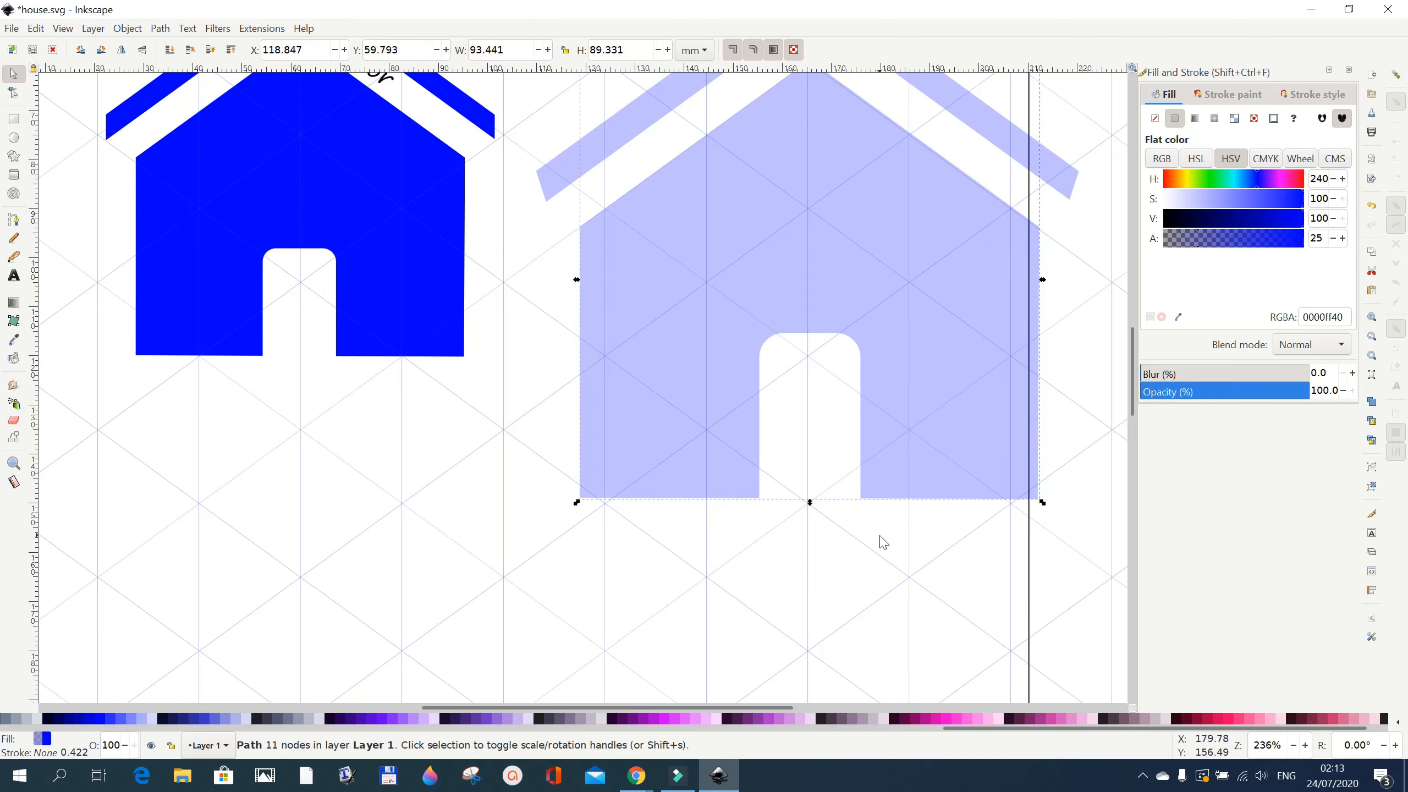
Draw a pink rectangle about 16.9 × 32.7 mm below the original logo and make its corners sharp
{"action": "scroll", "coordinate": [884, 542], "scroll_direction": "up", "scroll_amount": 5}
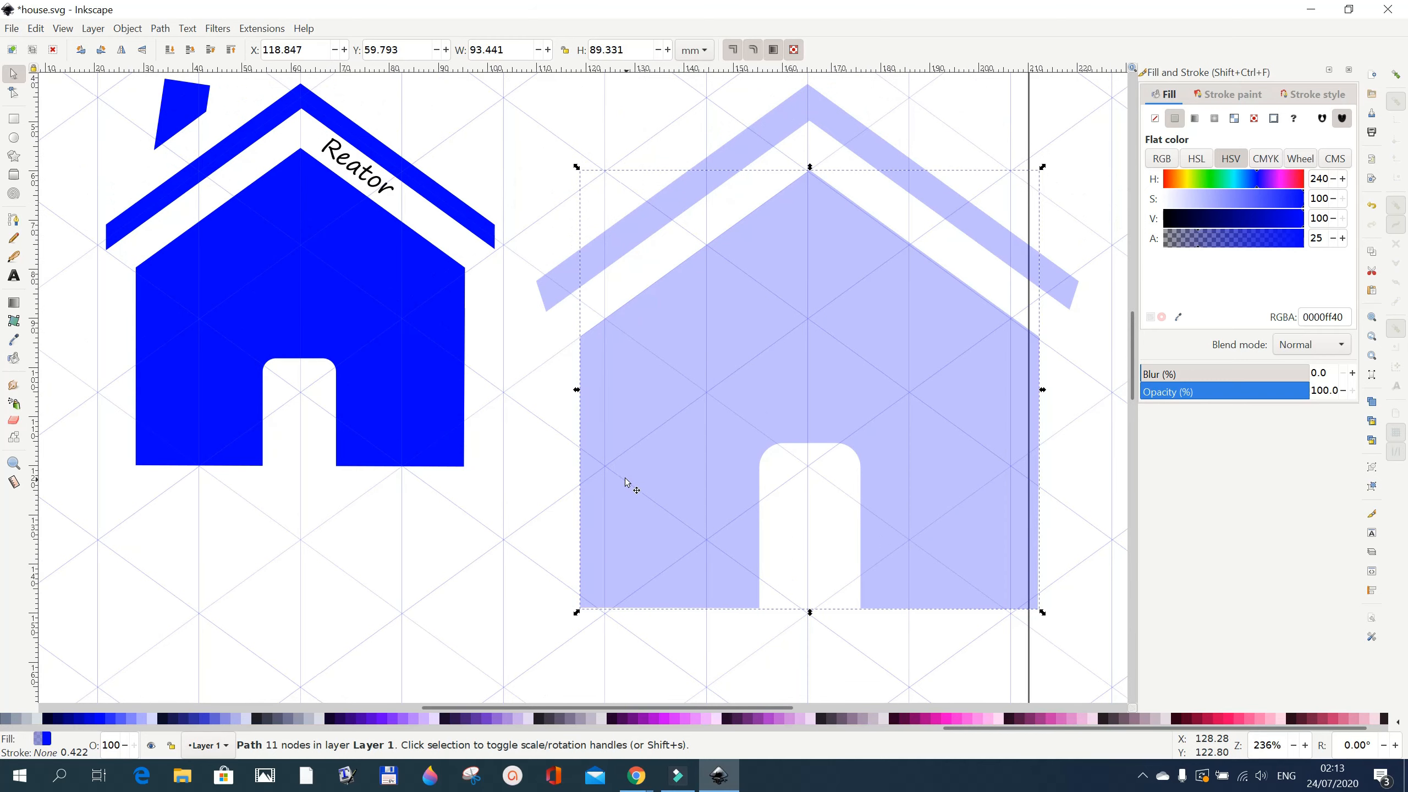
{"action": "scroll", "coordinate": [623, 473], "scroll_direction": "down", "scroll_amount": 8}
{"action": "scroll", "coordinate": [623, 473], "scroll_direction": "down", "scroll_amount": 2}
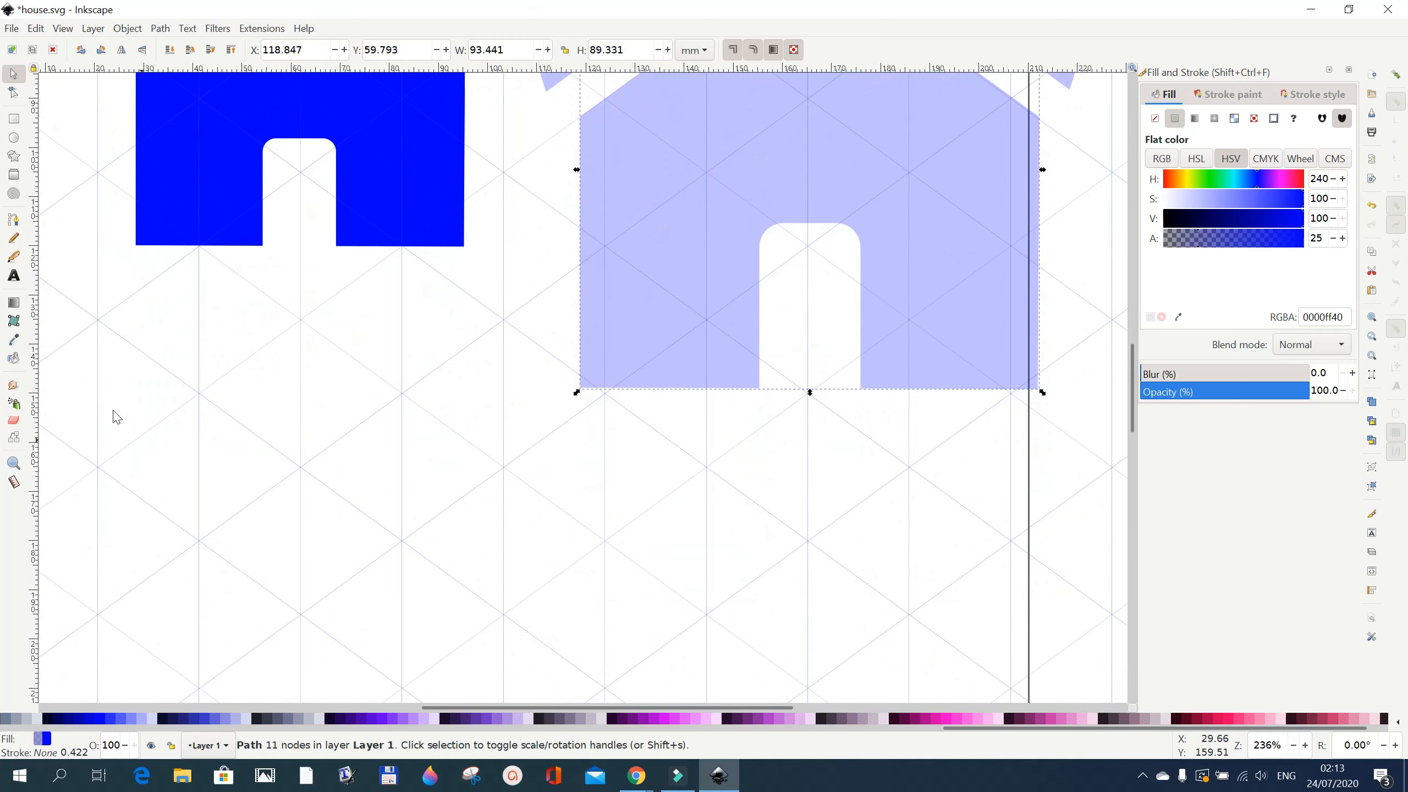
{"action": "left_click", "coordinate": [14, 119]}
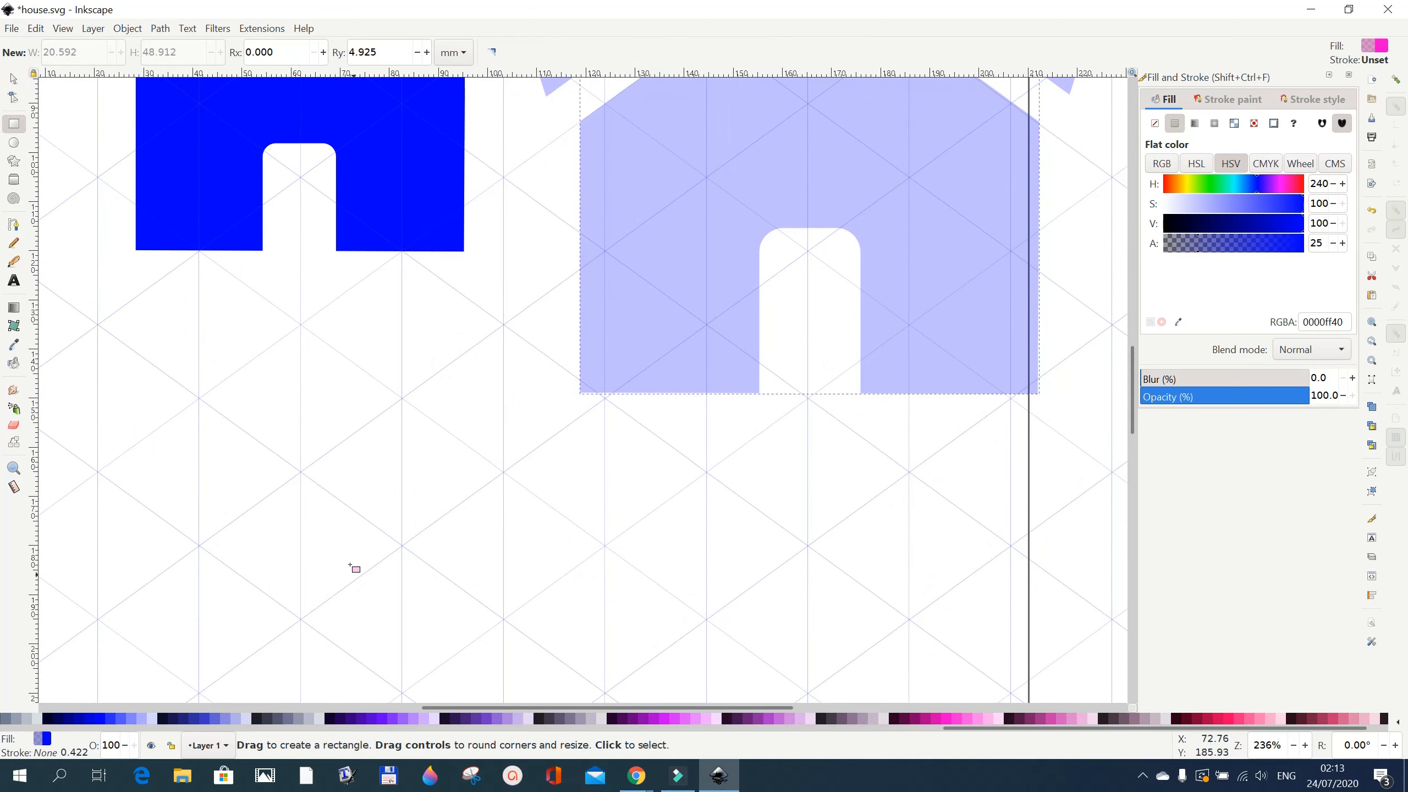
{"action": "left_click_drag", "start_coordinate": [370, 426], "coordinate": [455, 589]}
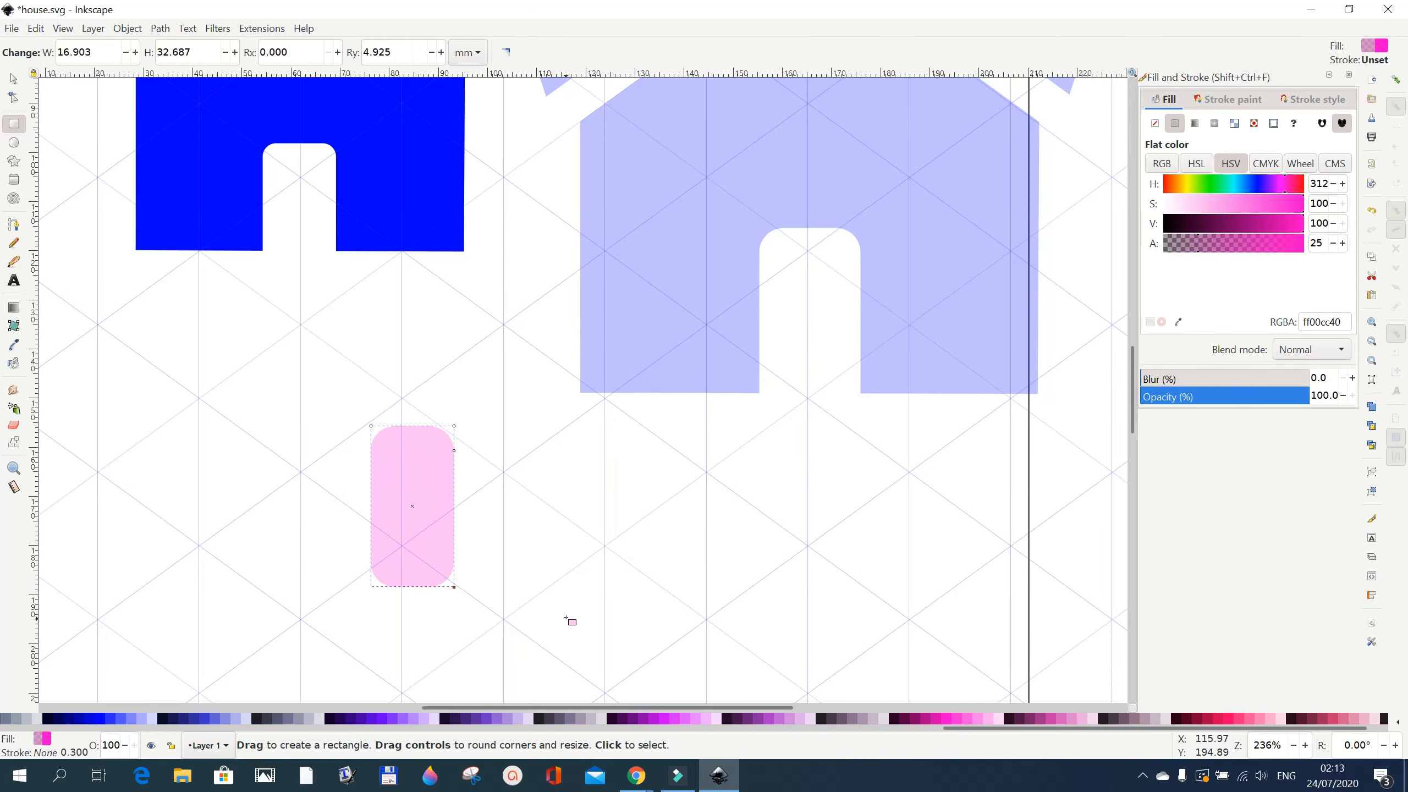
{"action": "scroll", "coordinate": [569, 617], "scroll_direction": "up", "scroll_amount": 3}
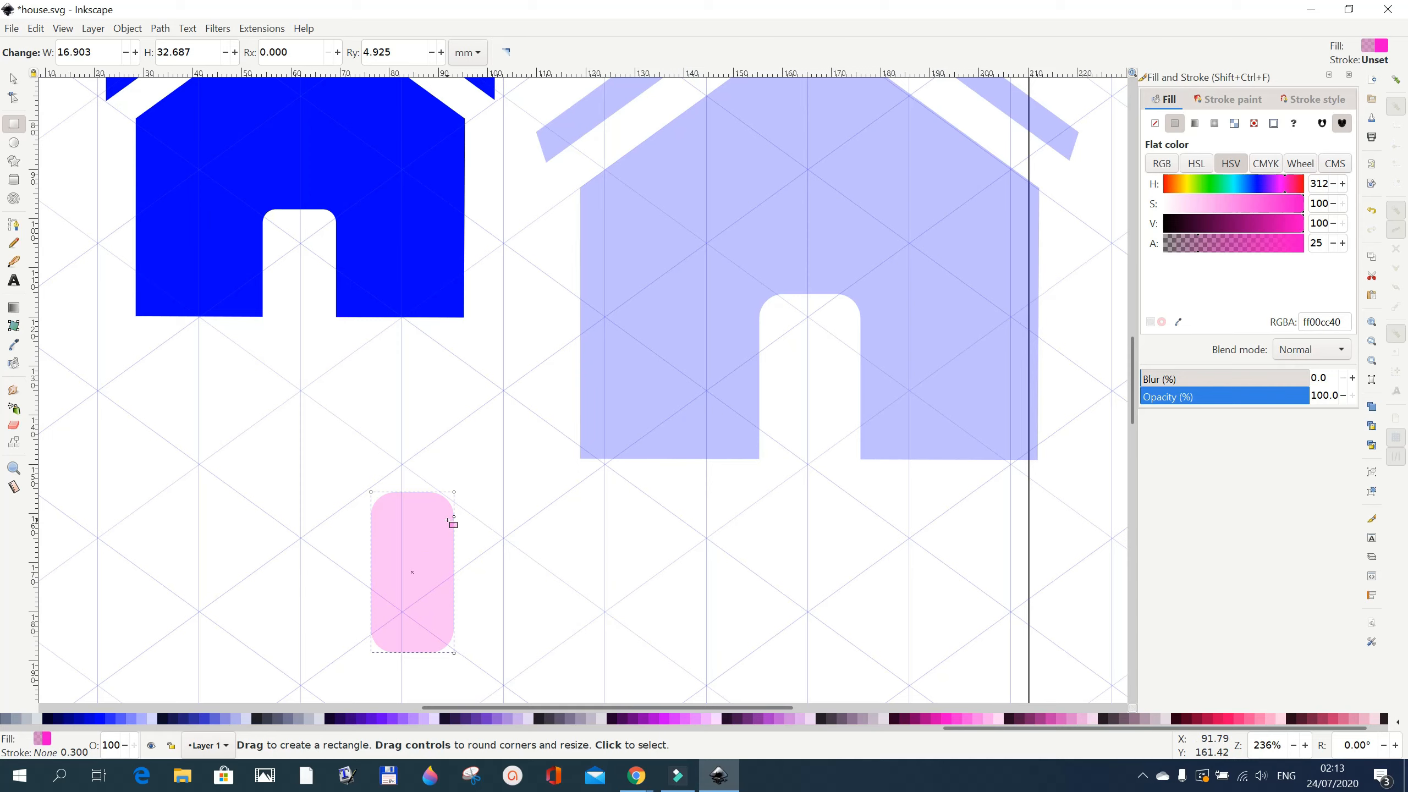
{"action": "left_click", "coordinate": [508, 53]}
Narrow the new pink rectangle to about 12.9 mm and move it above the roof's left slope at about X 112.2, Y 27.4 mm
{"action": "scroll", "coordinate": [512, 589], "scroll_direction": "up", "scroll_amount": 8}
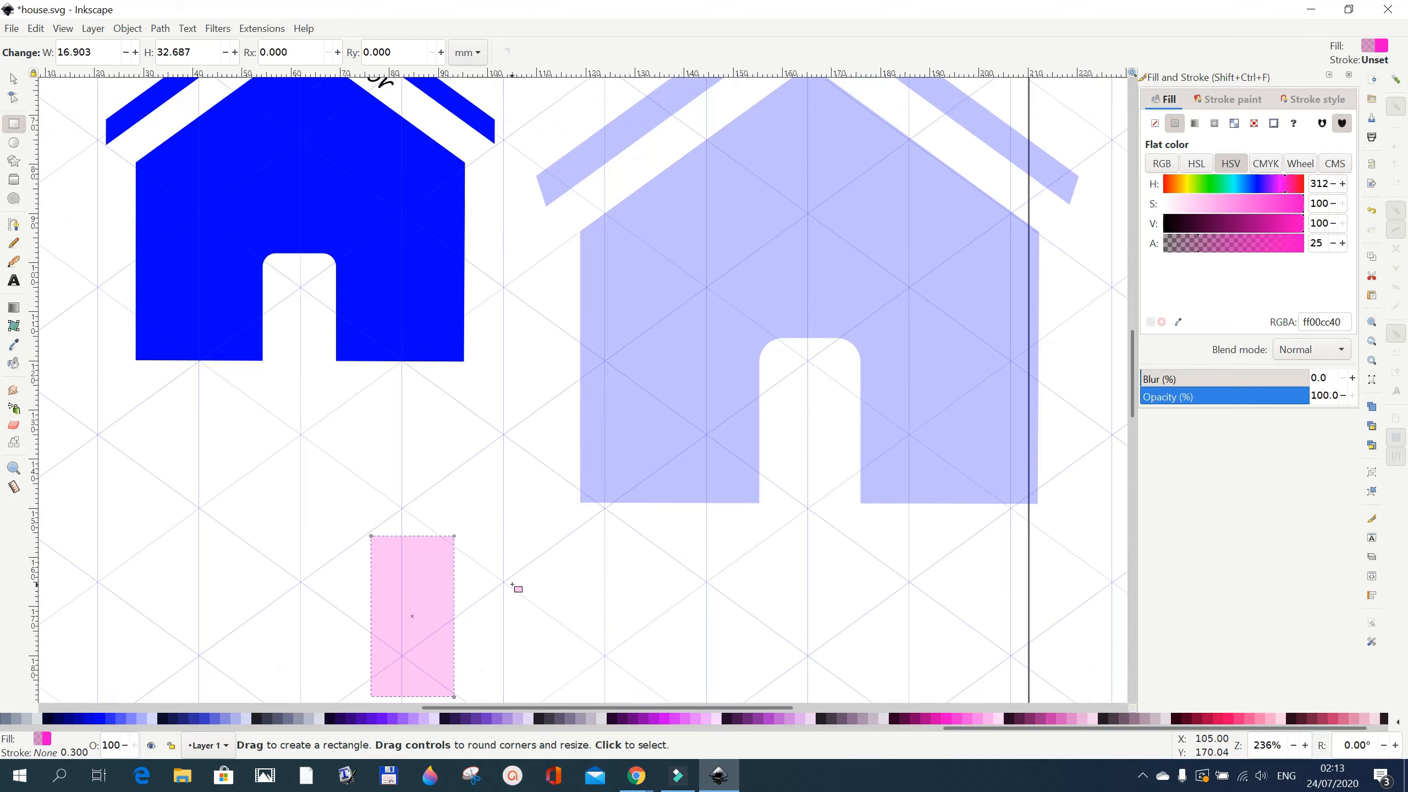
{"action": "scroll", "coordinate": [513, 586], "scroll_direction": "down", "scroll_amount": 10}
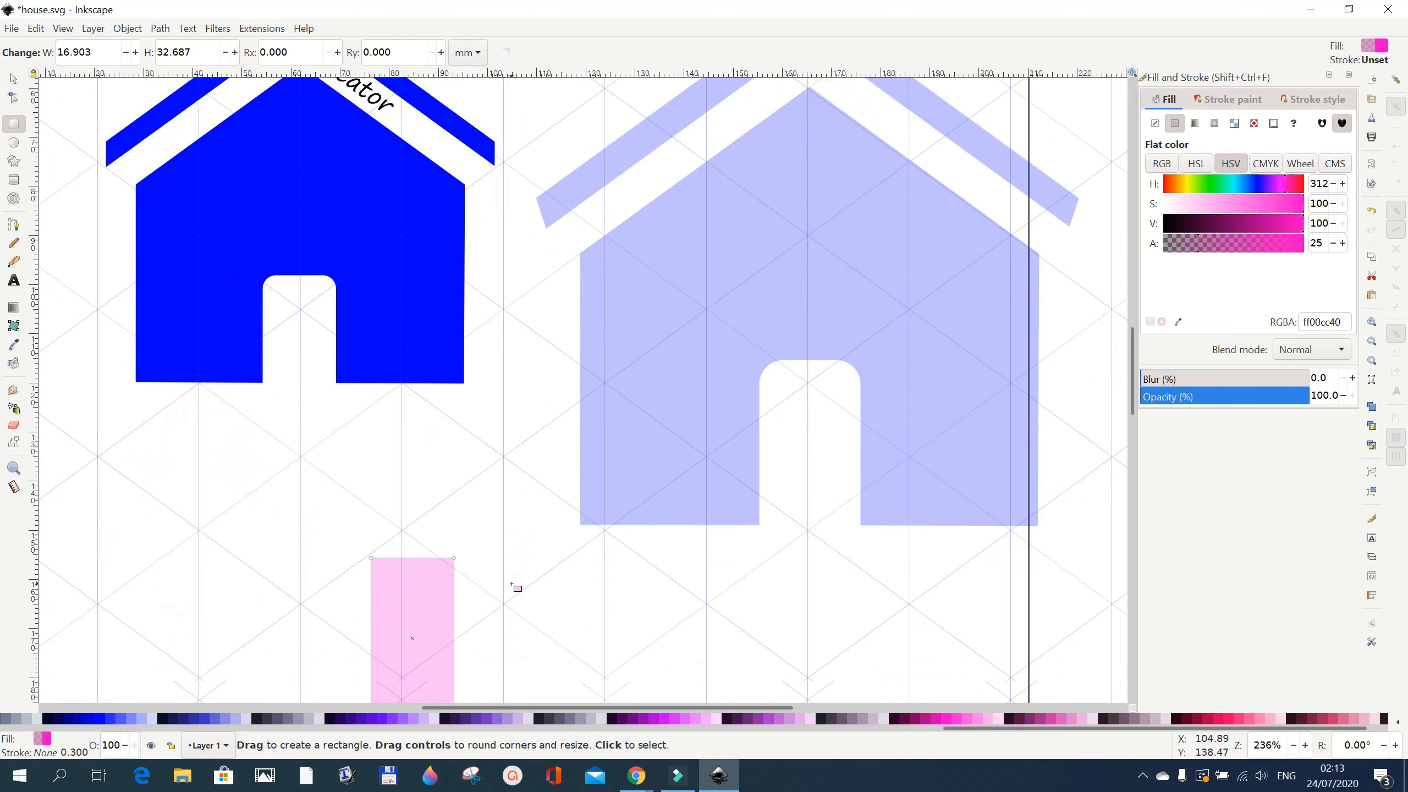
{"action": "scroll", "coordinate": [451, 584], "scroll_direction": "up", "scroll_amount": 6}
{"action": "scroll", "coordinate": [451, 584], "scroll_direction": "up", "scroll_amount": 4}
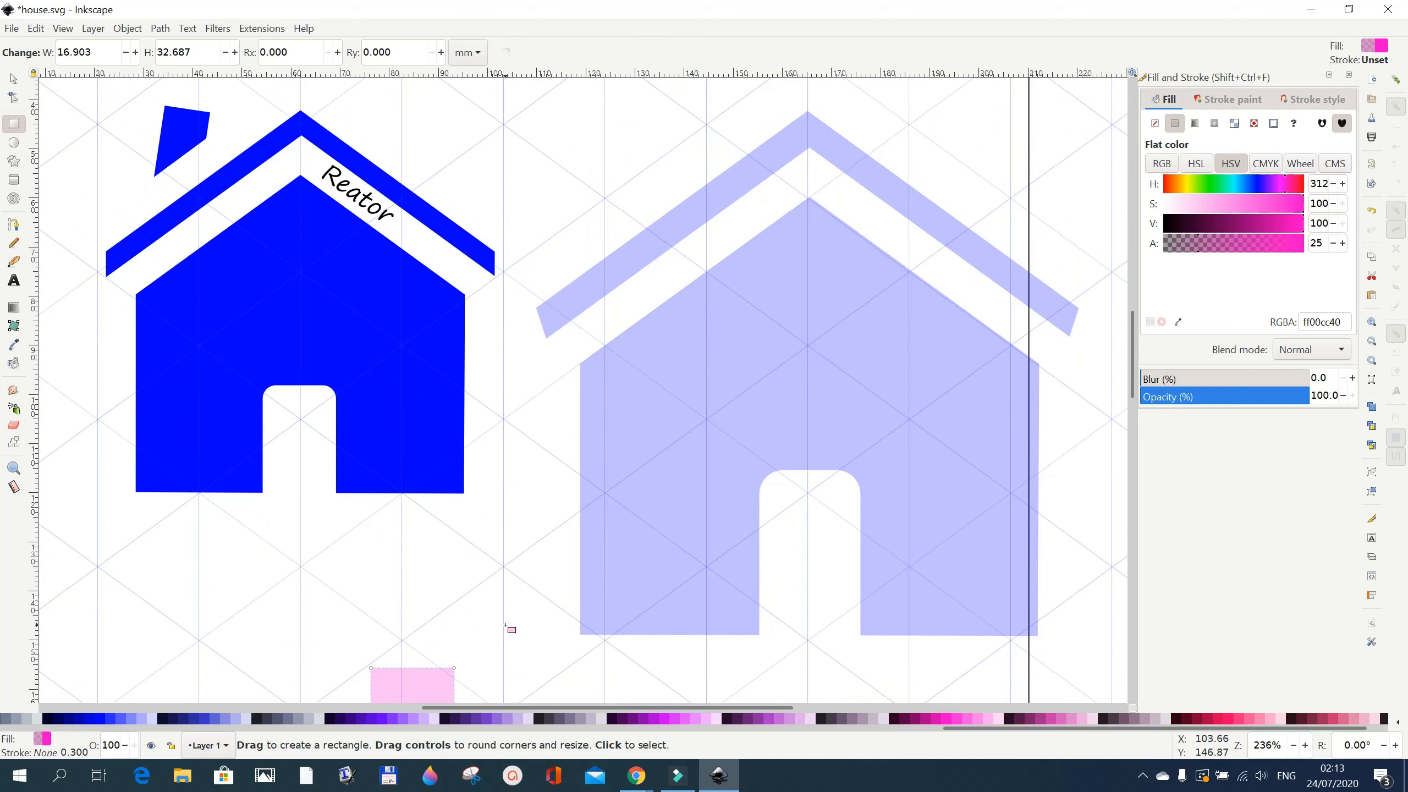
{"action": "scroll", "coordinate": [508, 631], "scroll_direction": "down", "scroll_amount": 5}
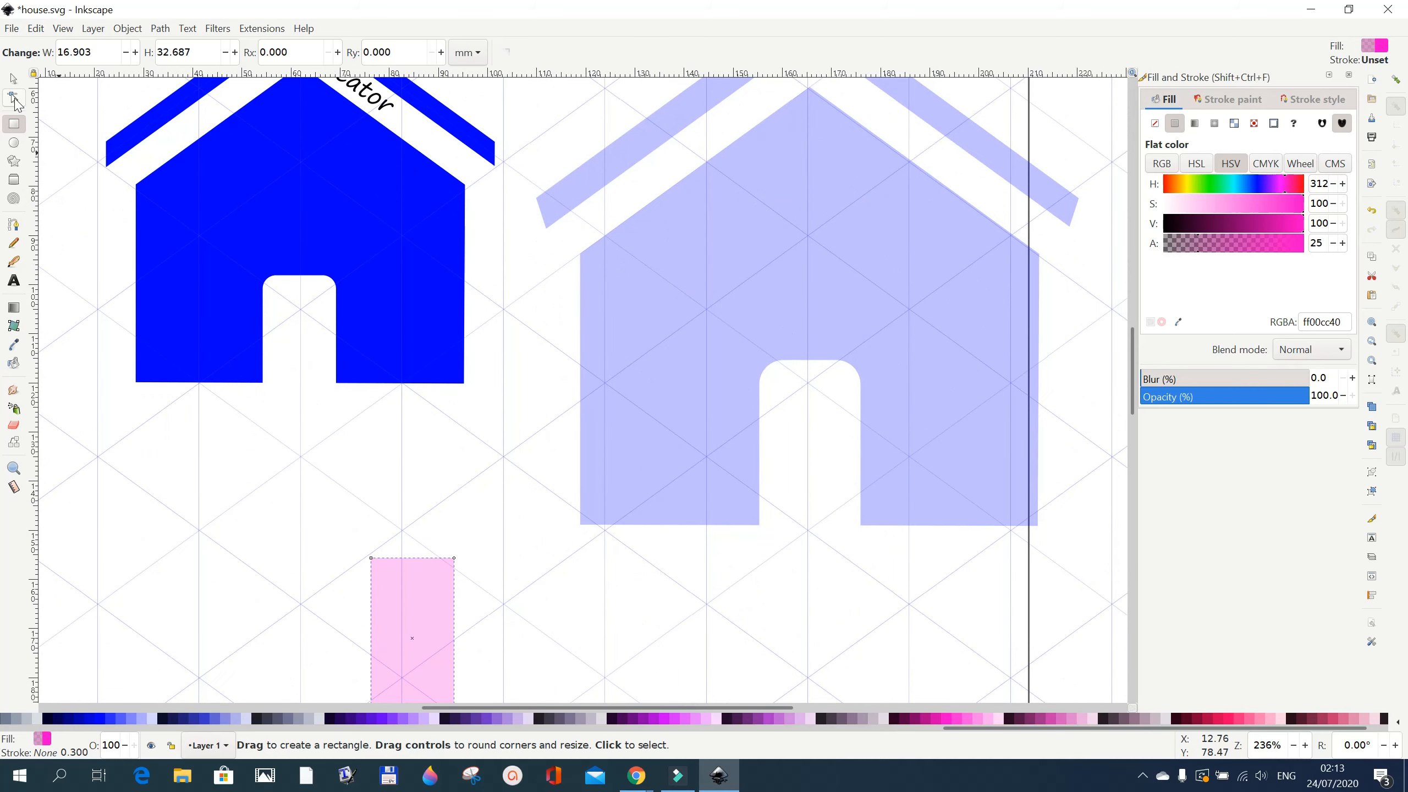
{"action": "left_click", "coordinate": [13, 78]}
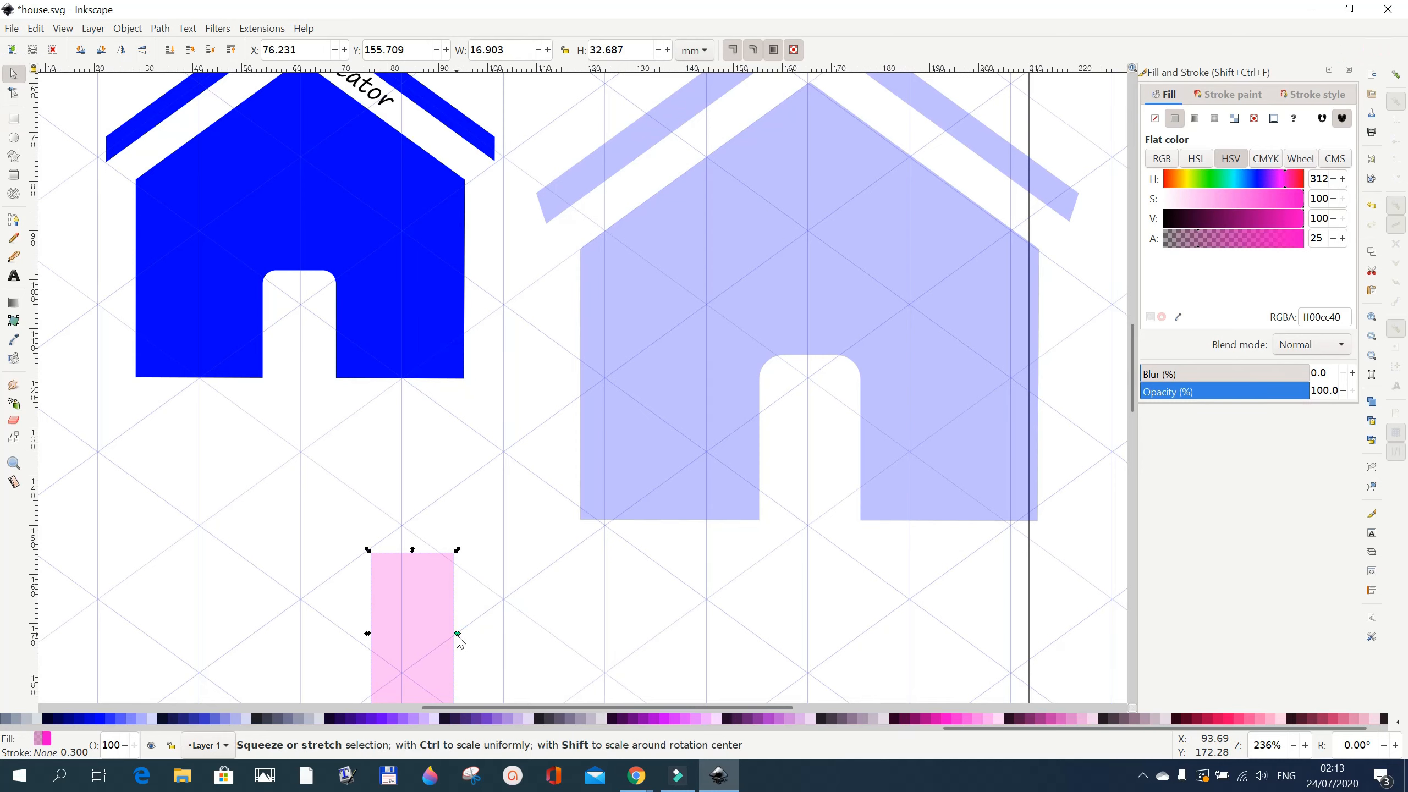
{"action": "left_click_drag", "start_coordinate": [454, 636], "coordinate": [605, 163]}
{"action": "scroll", "coordinate": [663, 452], "scroll_direction": "up", "scroll_amount": 5}
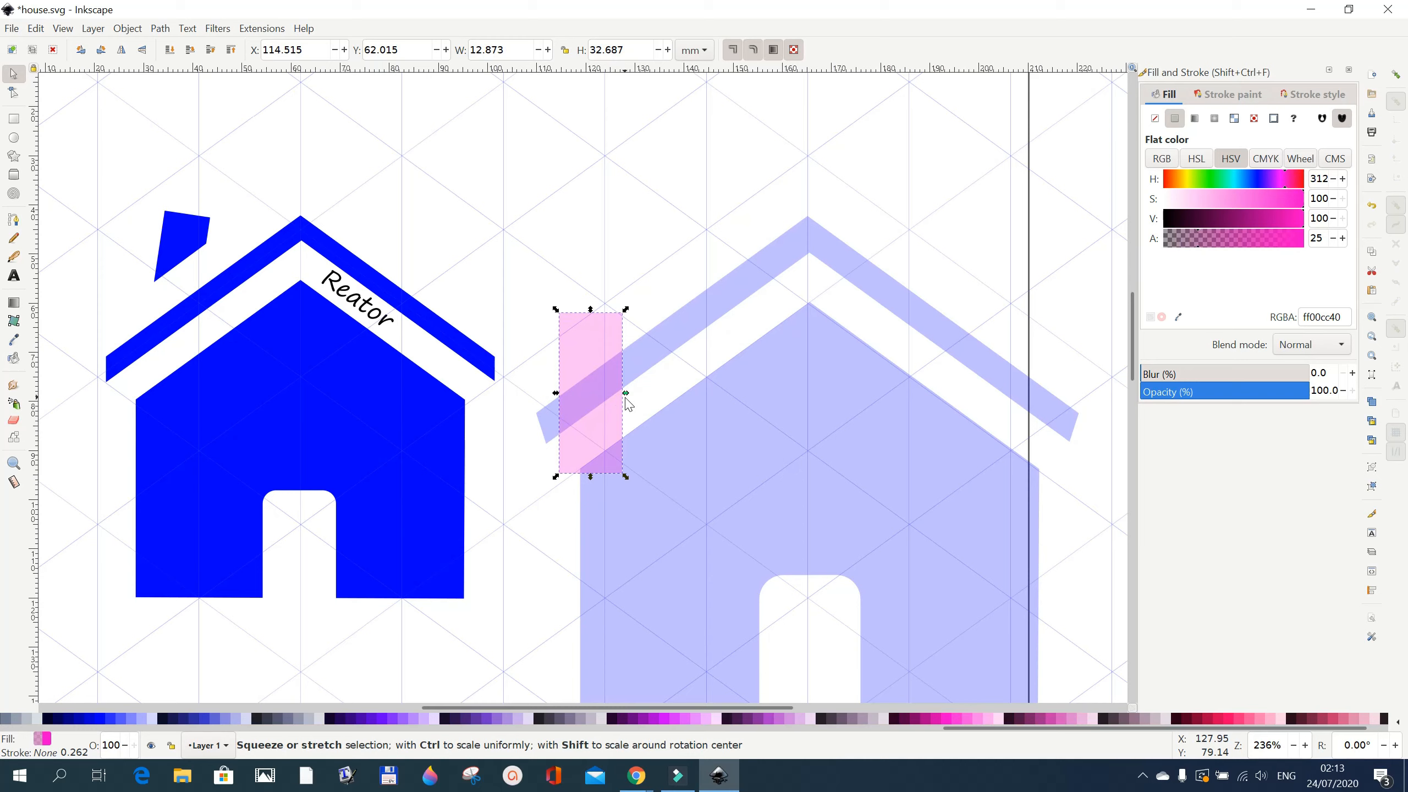
{"action": "left_click_drag", "start_coordinate": [604, 374], "coordinate": [592, 205]}
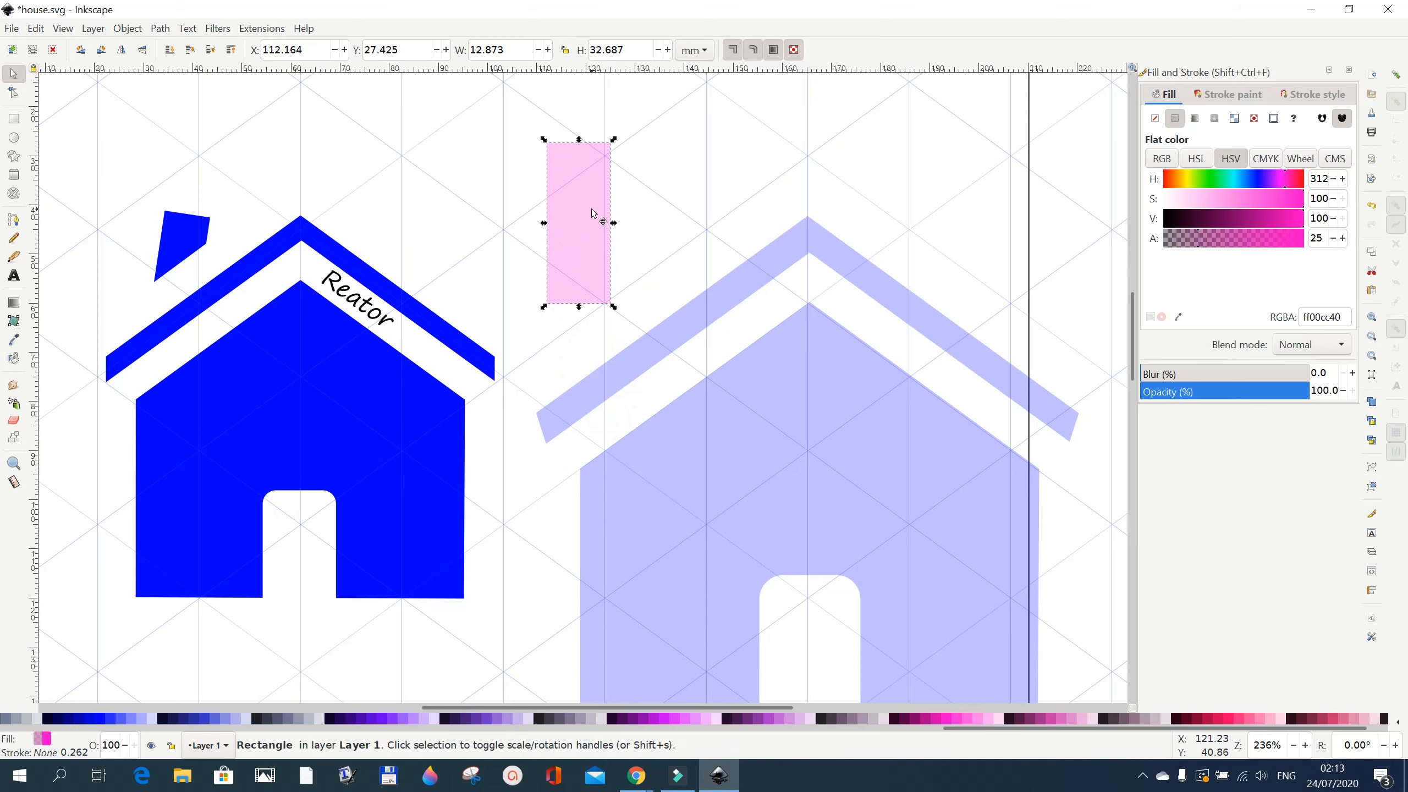
Draw a second pink rectangle about 42.3 × 21.9 mm above the roof peak of the new house
{"action": "left_click", "coordinate": [727, 179]}
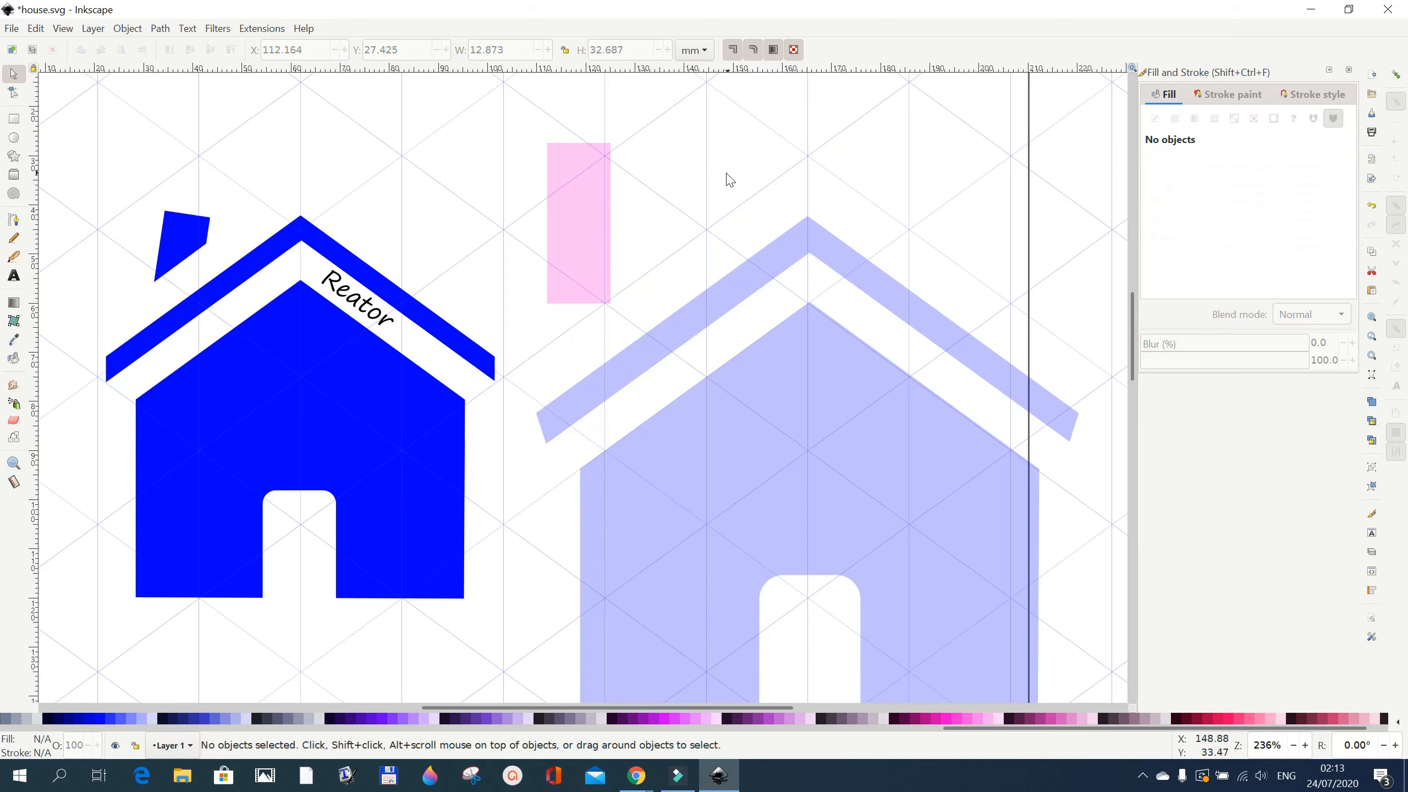
{"action": "left_click_drag", "start_coordinate": [722, 115], "coordinate": [905, 219]}
{"action": "left_click", "coordinate": [14, 121]}
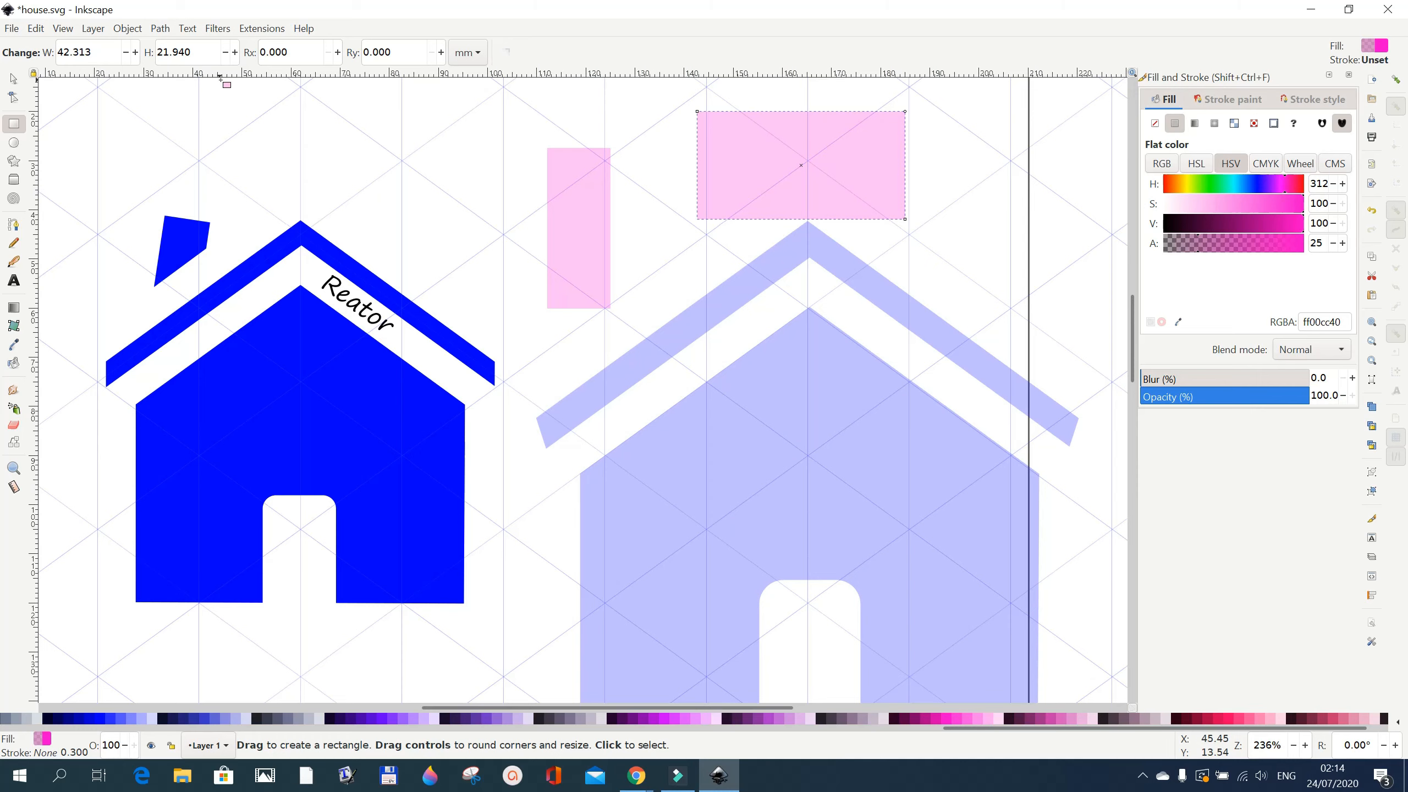
Rotate the wide pink rectangle 36° counterclockwise with Transform
{"action": "left_click", "coordinate": [127, 29]}
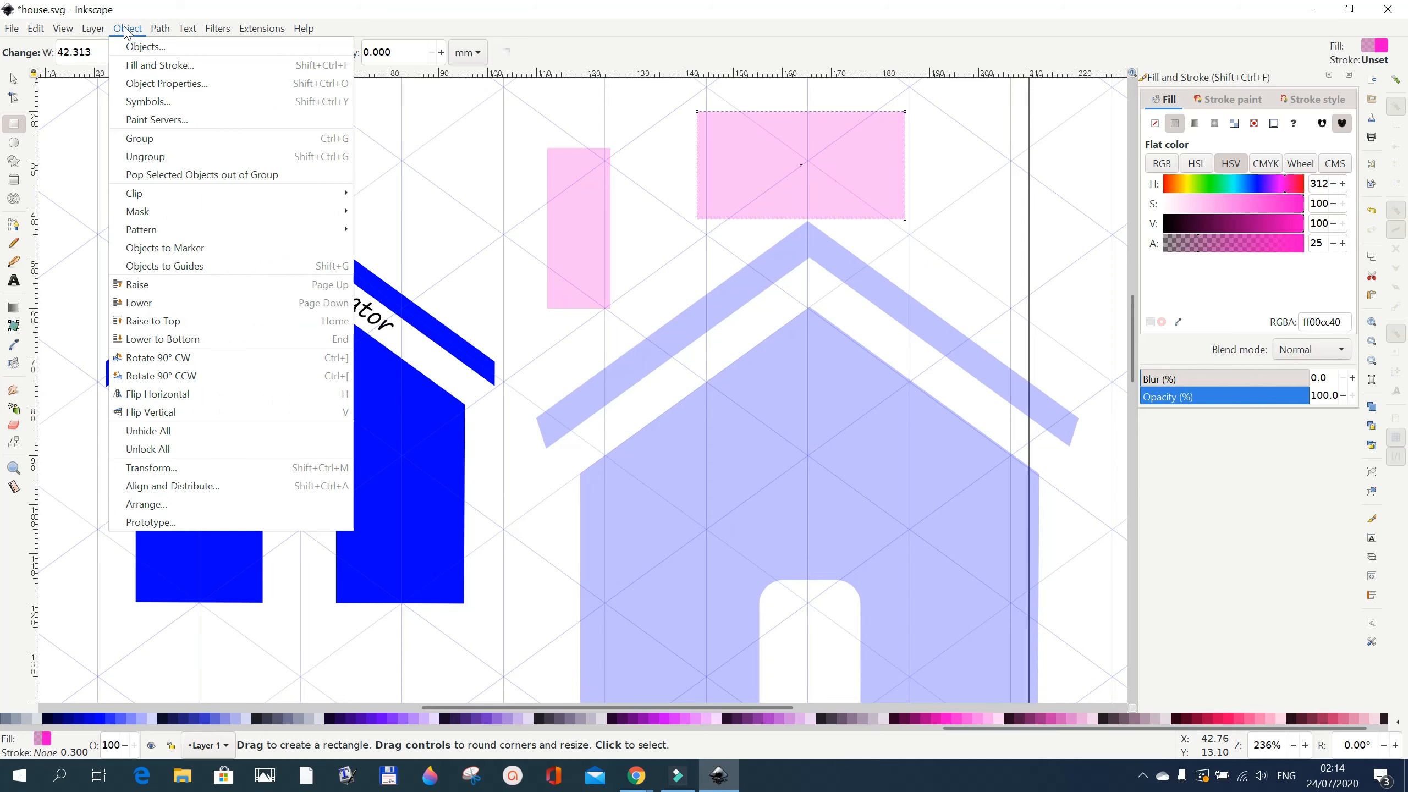
{"action": "left_click", "coordinate": [151, 467]}
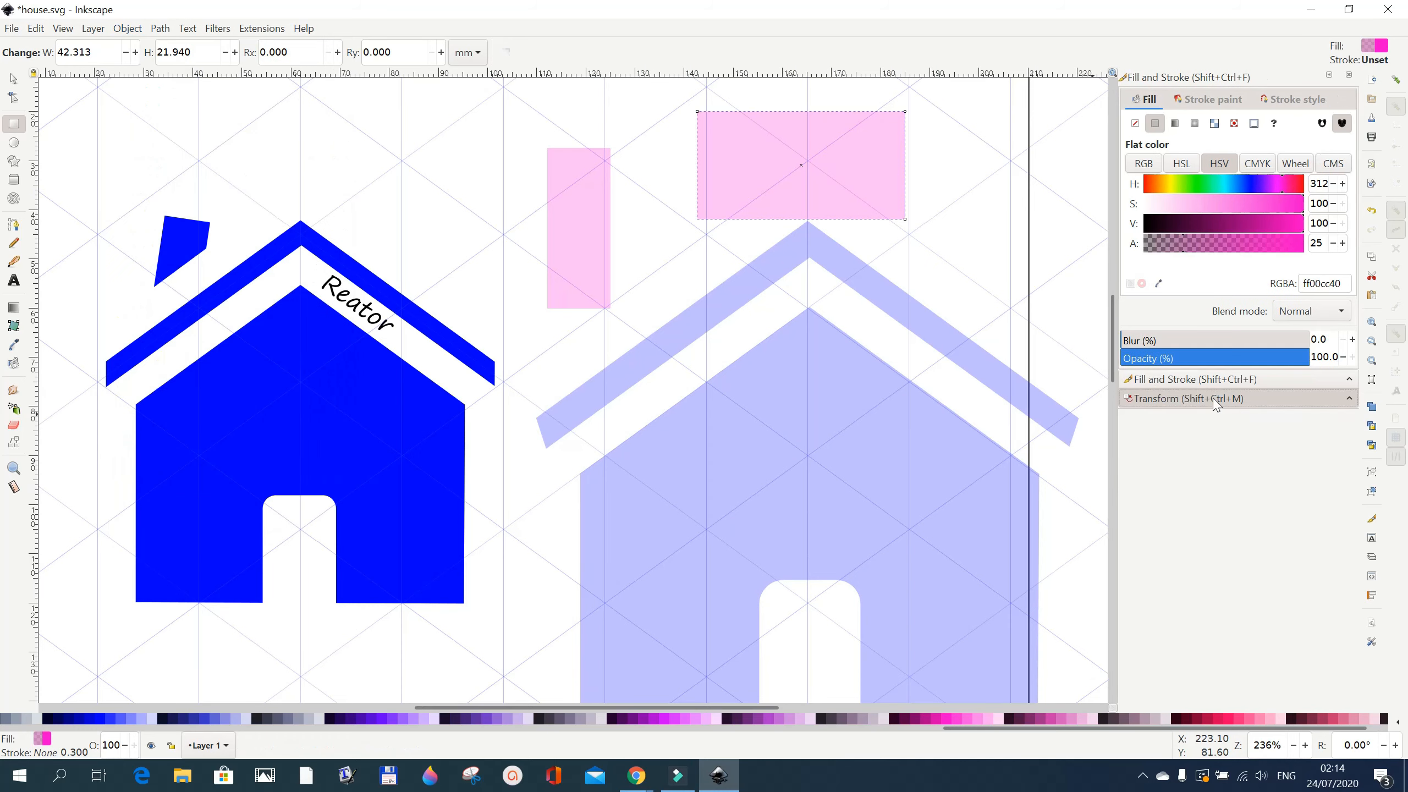
{"action": "left_click", "coordinate": [1186, 400]}
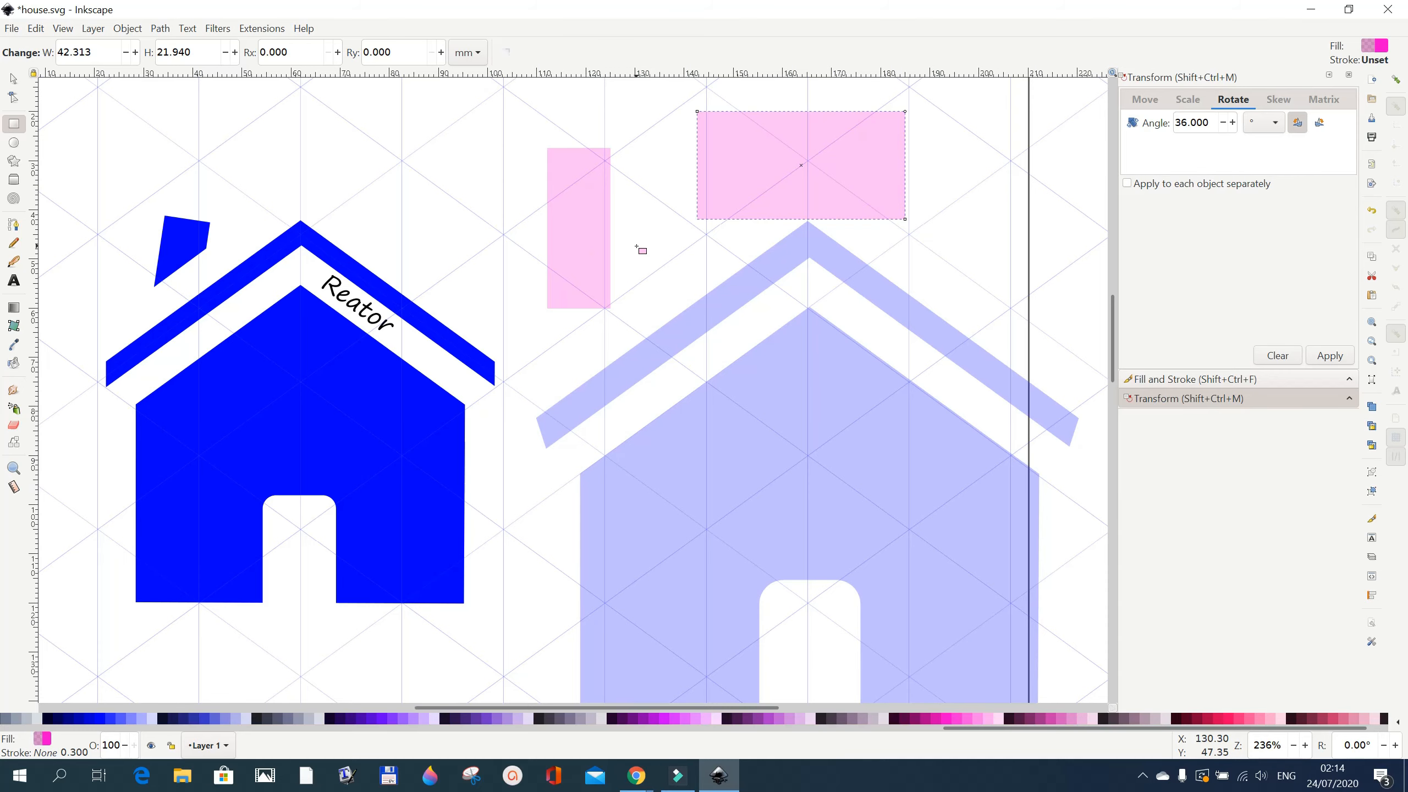
{"action": "key", "text": "s"}
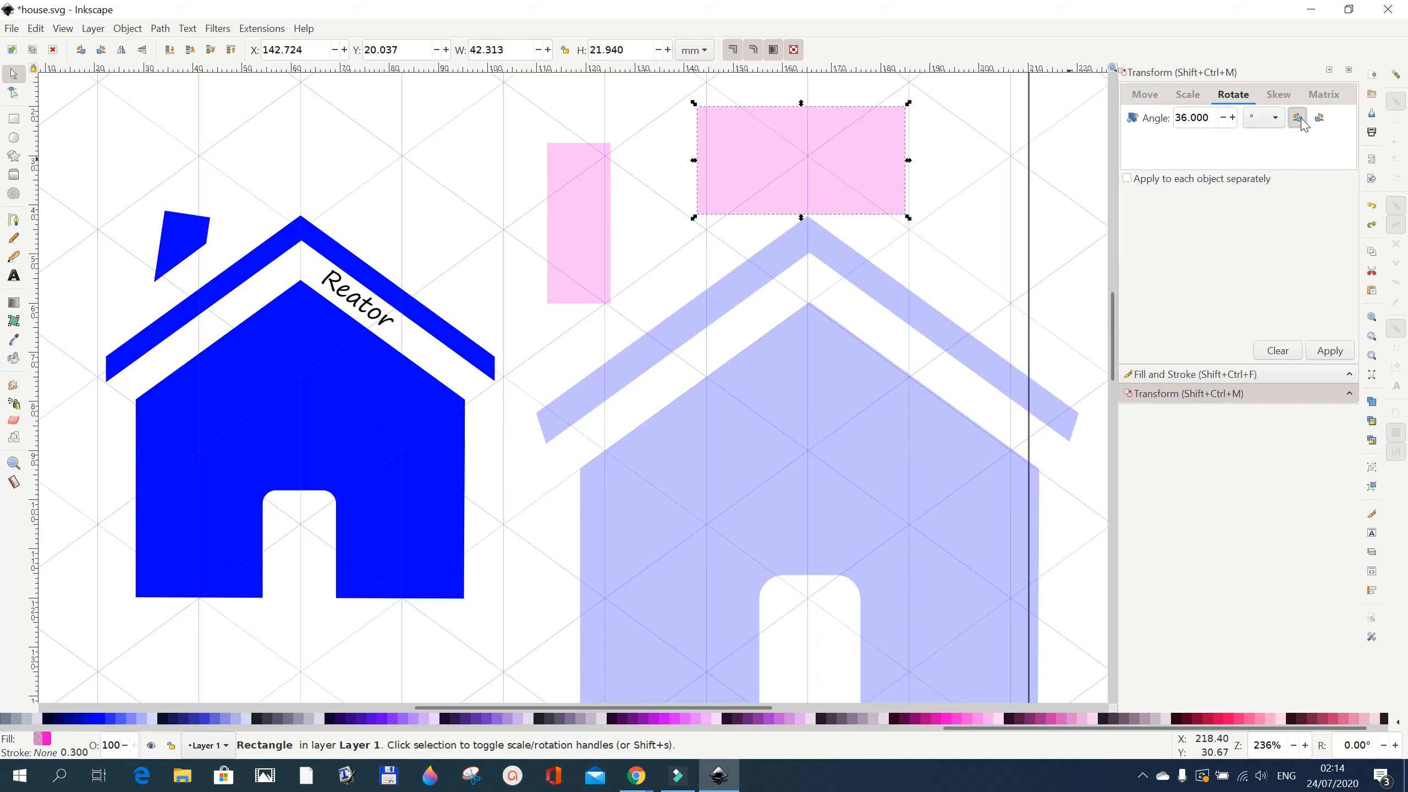
{"action": "left_click", "coordinate": [1330, 350]}
Intersect the rotated rectangle with the narrow one to form a slanted chimney, and place it on the roof's left slope at about X 128.3, Y 49.8 mm
{"action": "left_click_drag", "start_coordinate": [833, 145], "coordinate": [638, 248]}
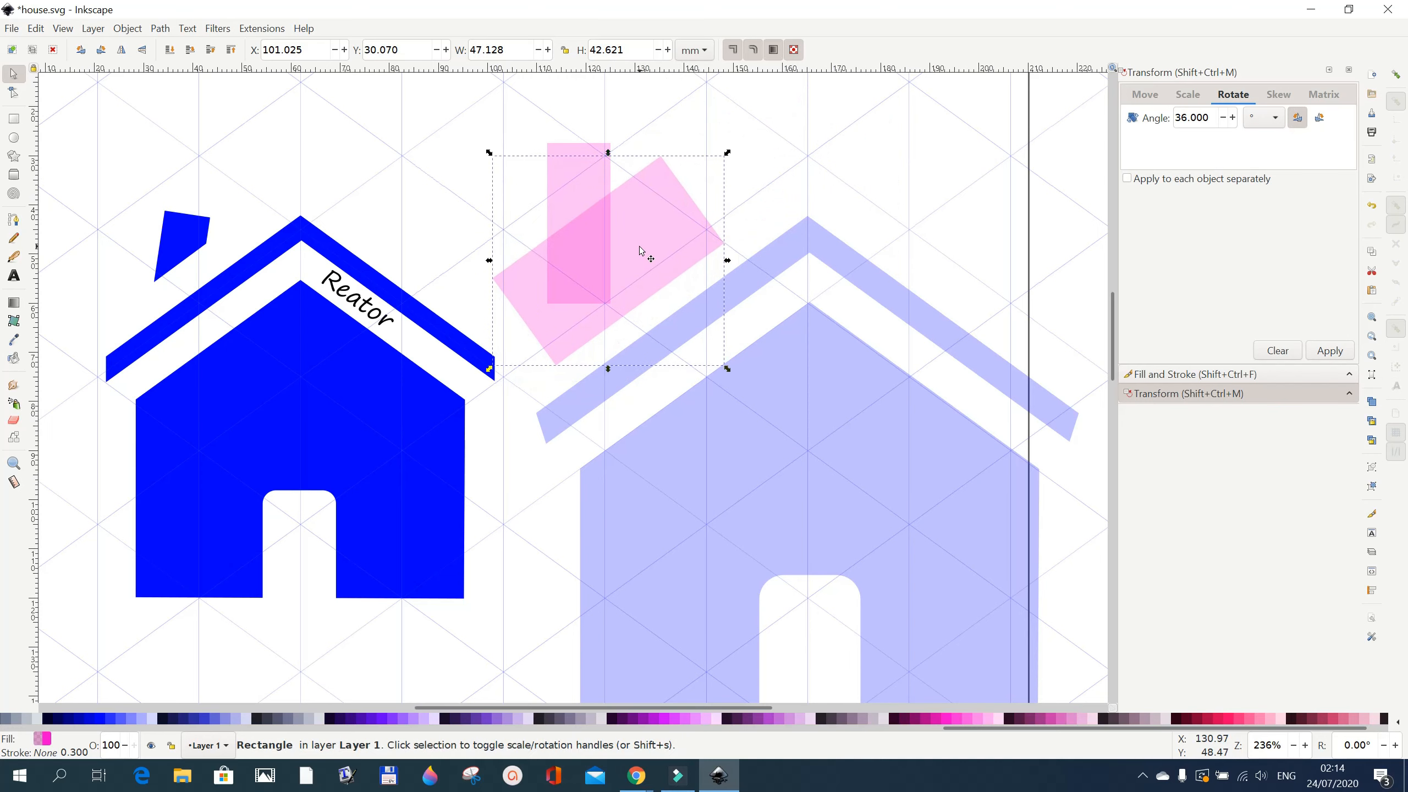
{"action": "left_click", "coordinate": [567, 186], "text": "shift"}
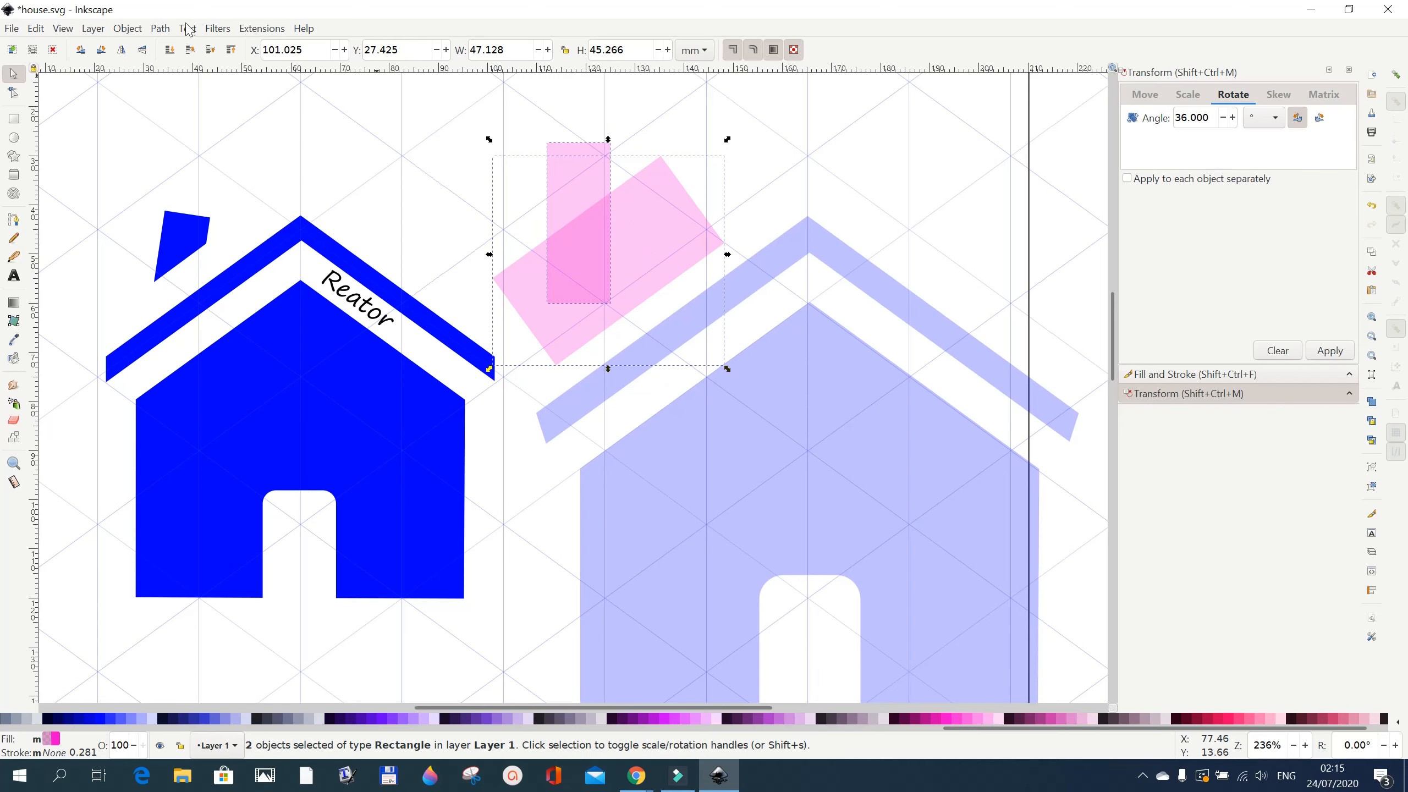
{"action": "left_click", "coordinate": [161, 30]}
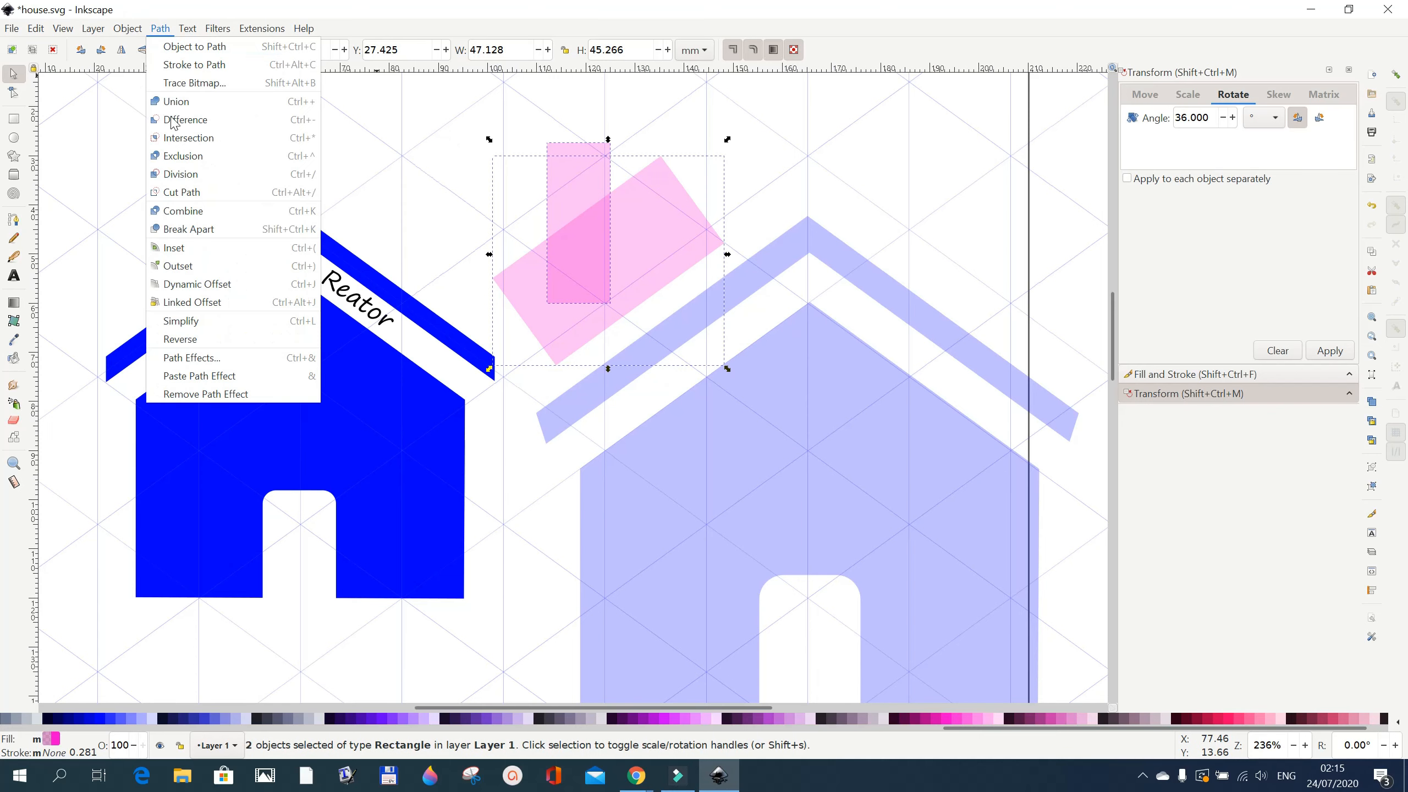
{"action": "left_click", "coordinate": [166, 136]}
{"action": "left_click_drag", "start_coordinate": [577, 184], "coordinate": [658, 297]}
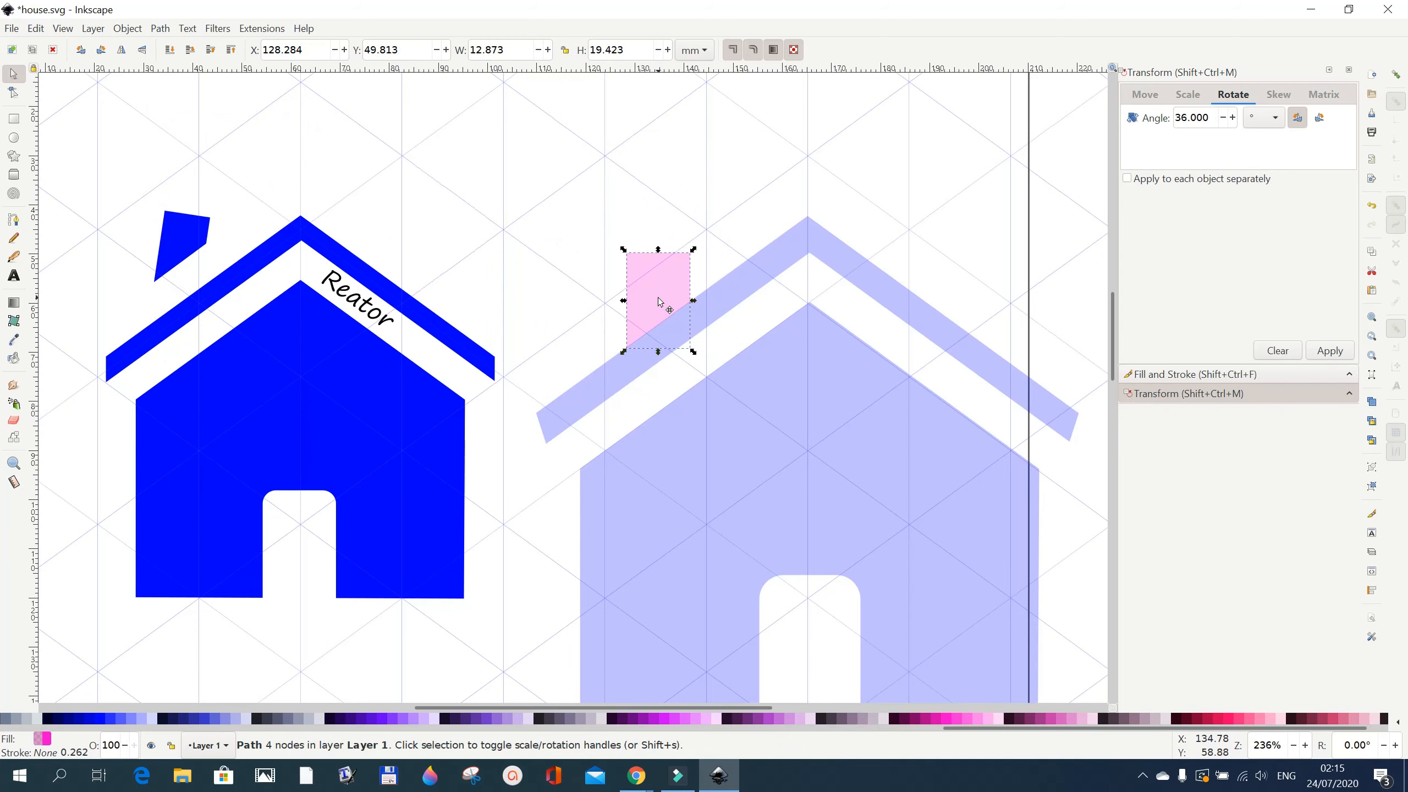
Fill the chimney with blue and raise its fill alpha to 100
{"action": "scroll", "coordinate": [897, 225], "scroll_direction": "down", "scroll_amount": 5}
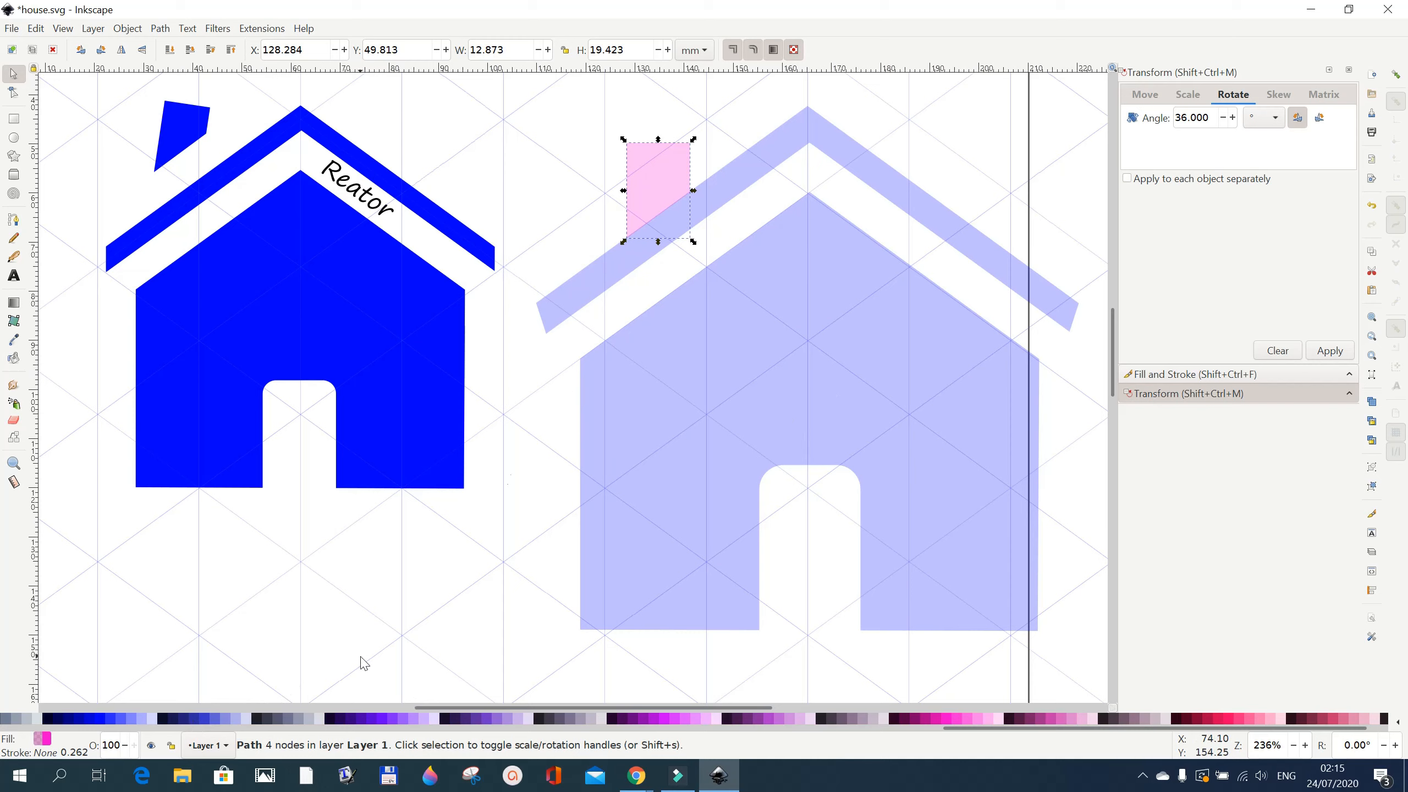
{"action": "left_click", "coordinate": [106, 719]}
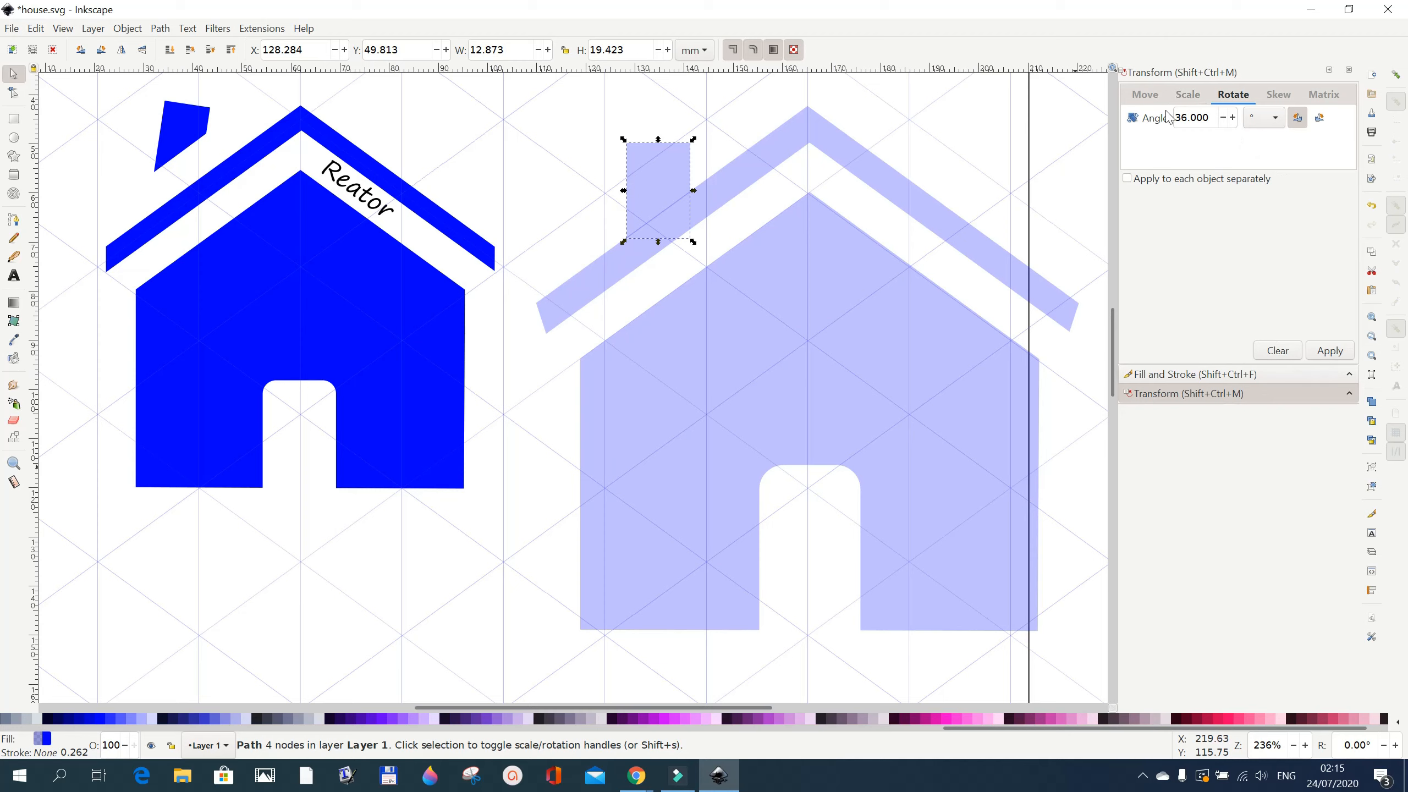
{"action": "left_click", "coordinate": [1166, 375]}
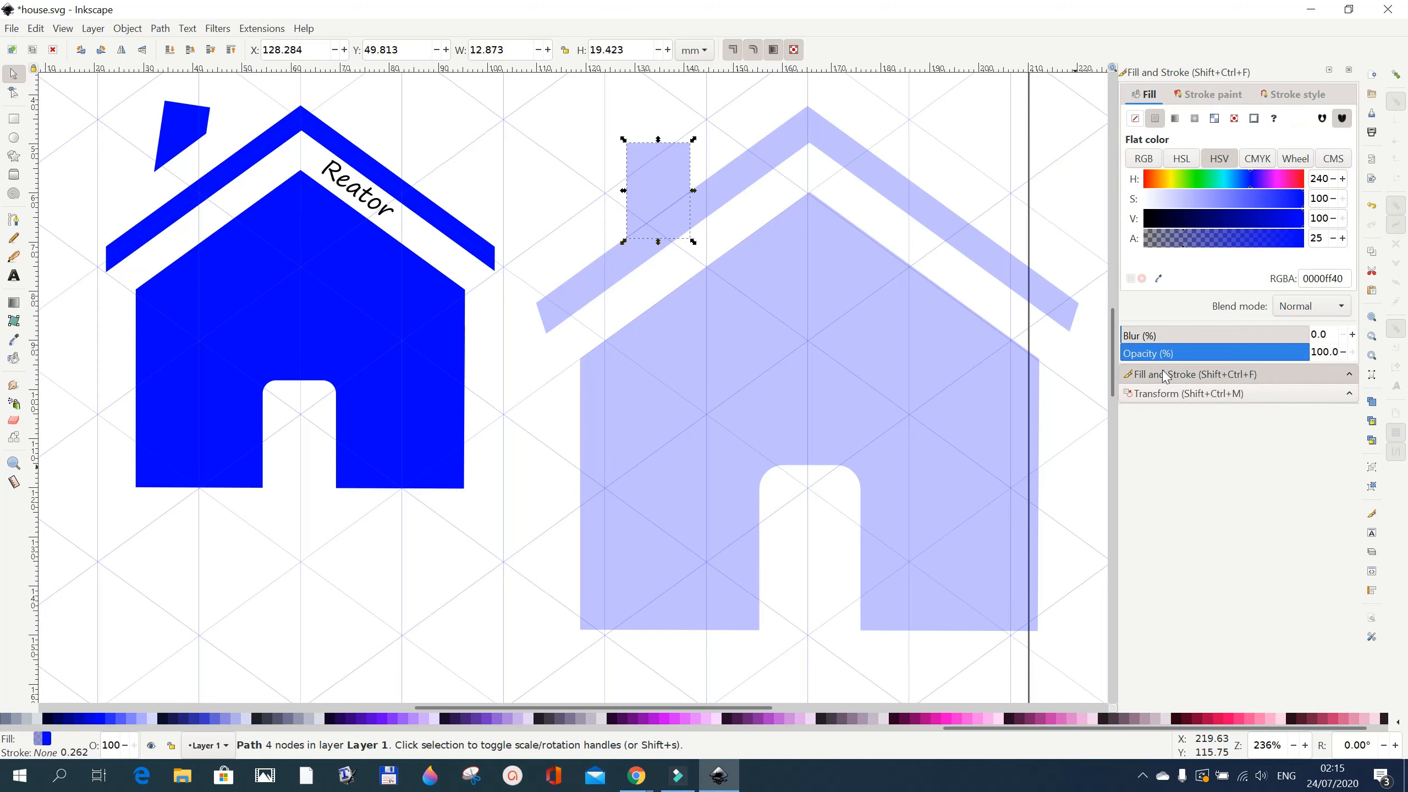
{"action": "left_click_drag", "start_coordinate": [1266, 243], "coordinate": [1306, 250]}
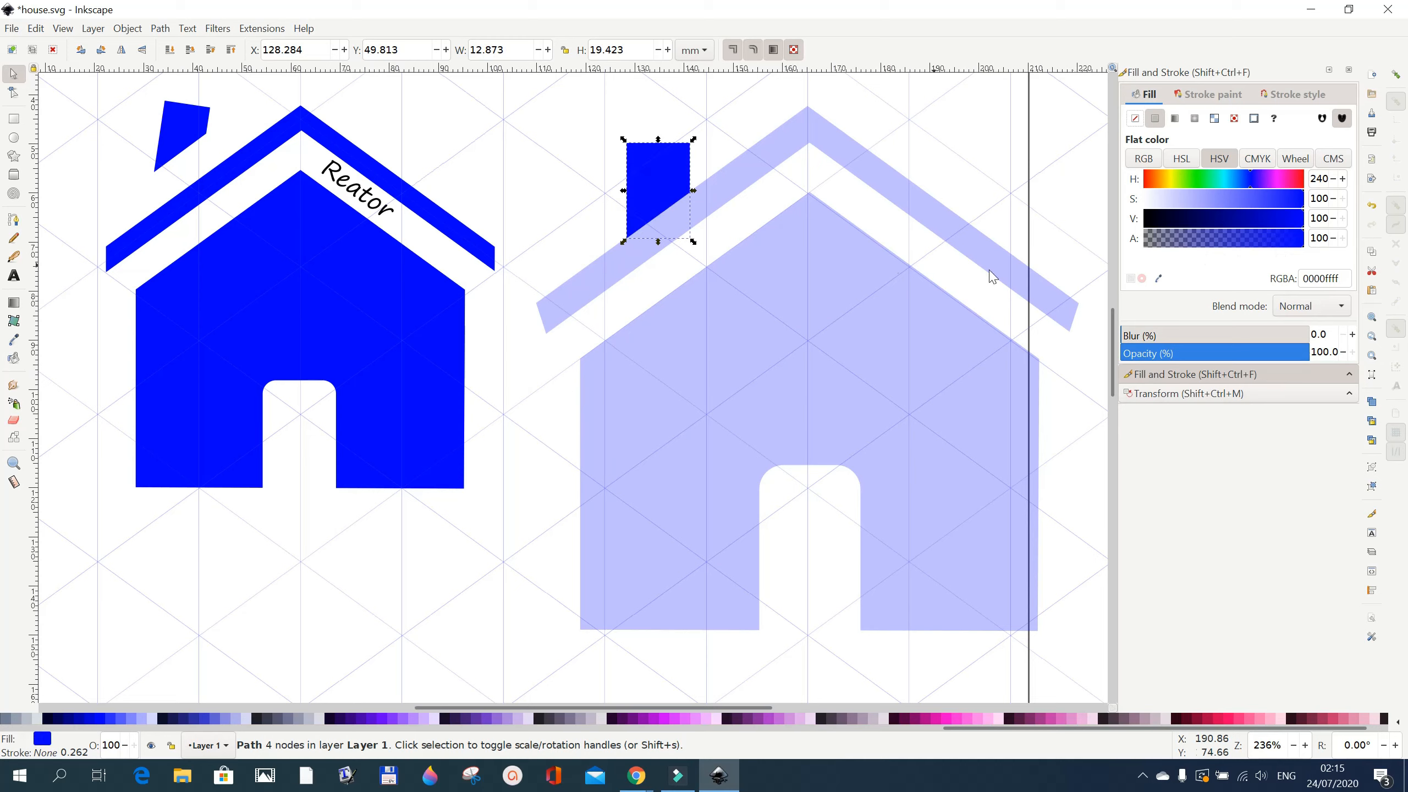
Raise the fill alpha of the roof strip and the house body to 100
{"action": "left_click", "coordinate": [973, 236]}
{"action": "left_click_drag", "start_coordinate": [1219, 244], "coordinate": [1299, 245]}
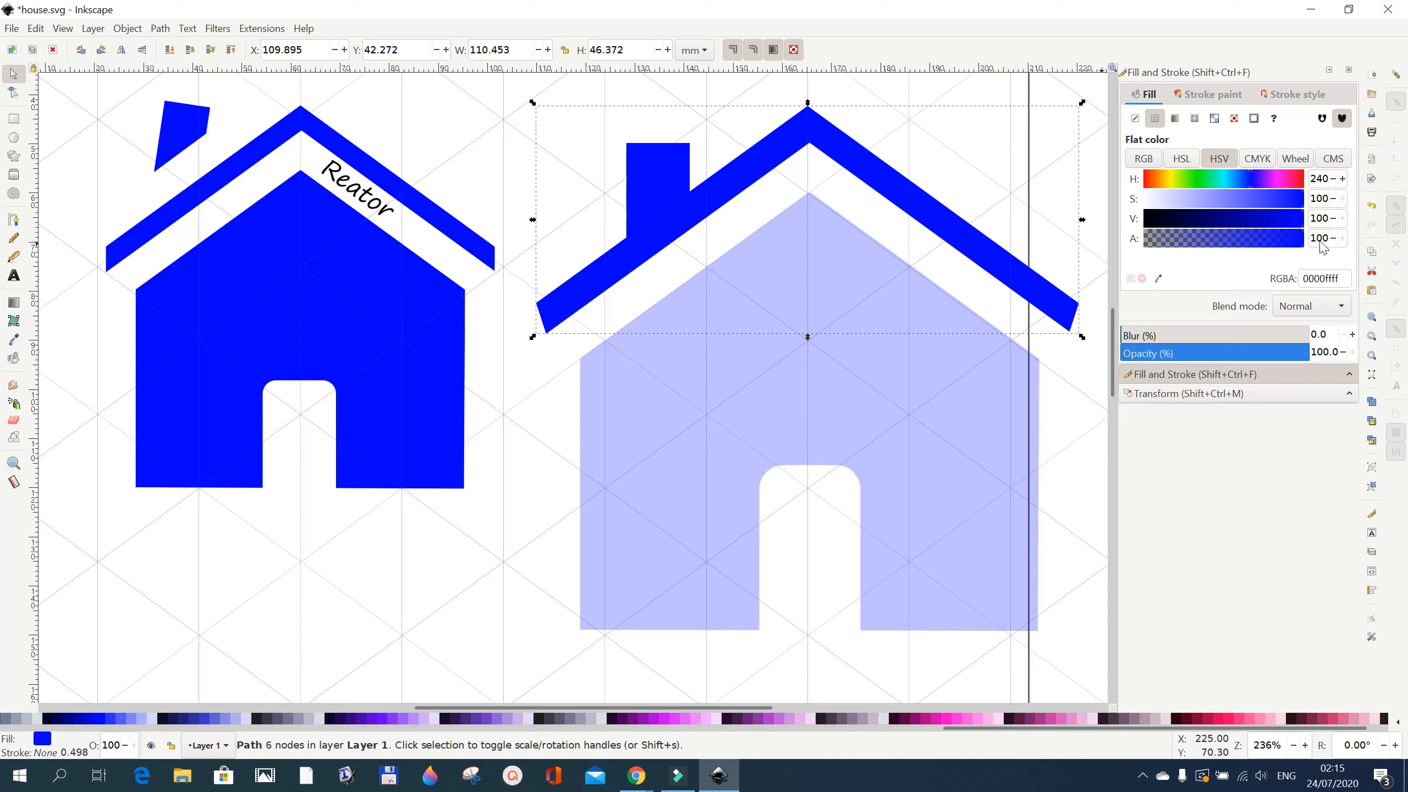
{"action": "left_click", "coordinate": [977, 390]}
{"action": "left_click_drag", "start_coordinate": [1264, 244], "coordinate": [1307, 244]}
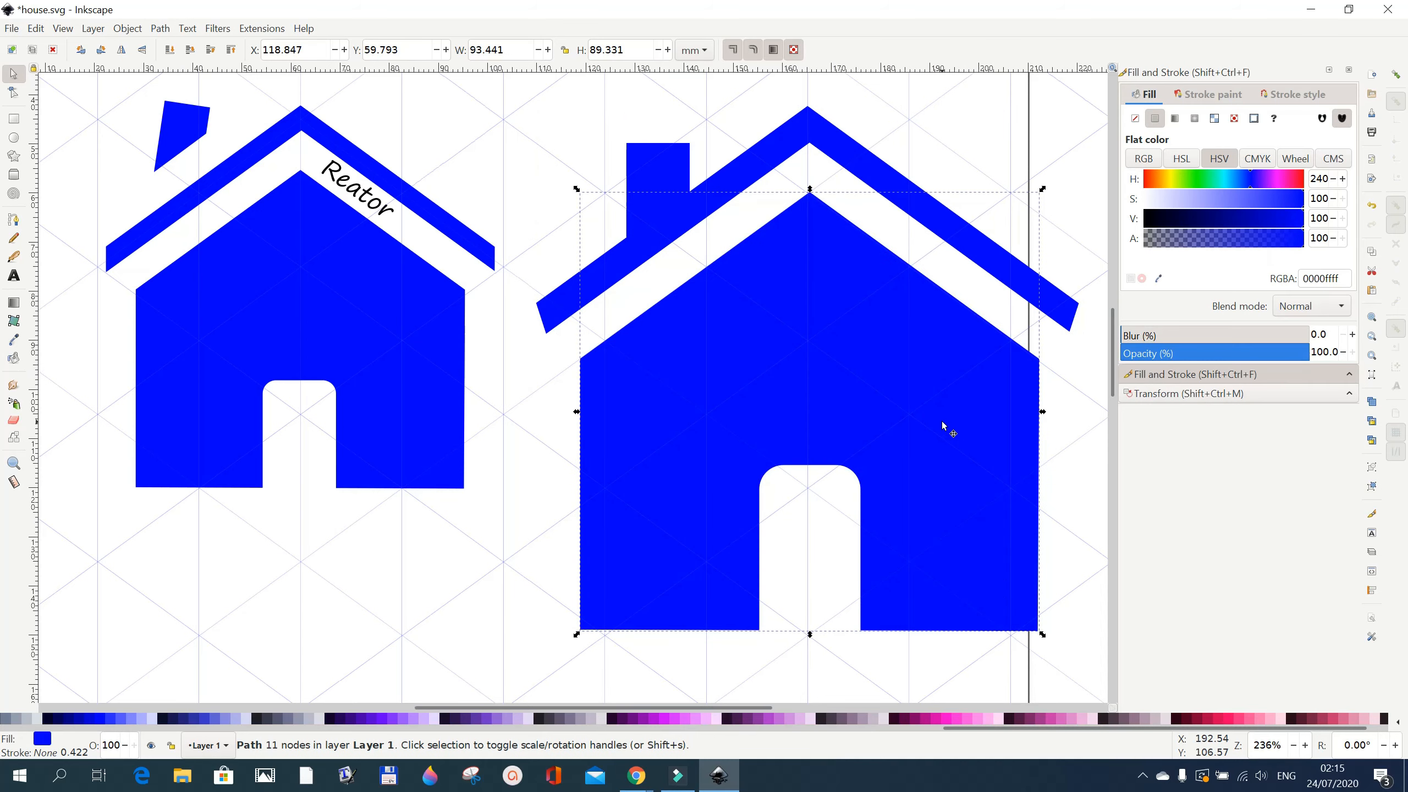
{"action": "left_click", "coordinate": [430, 558]}
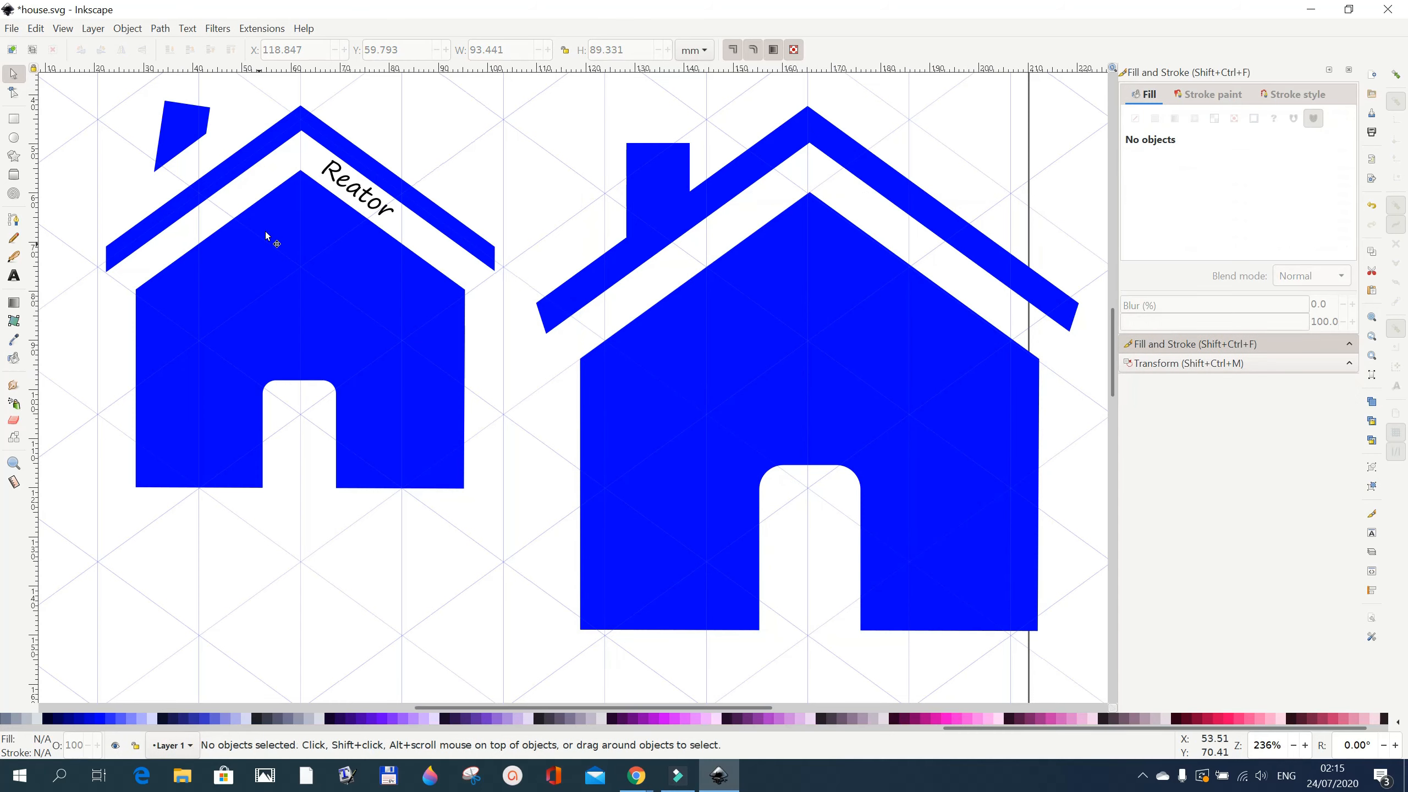
Add the text "Reator" in Segoe Print 14 pt below the original logo and select it as an object
{"action": "left_click", "coordinate": [15, 276]}
{"action": "left_click", "coordinate": [289, 609]}
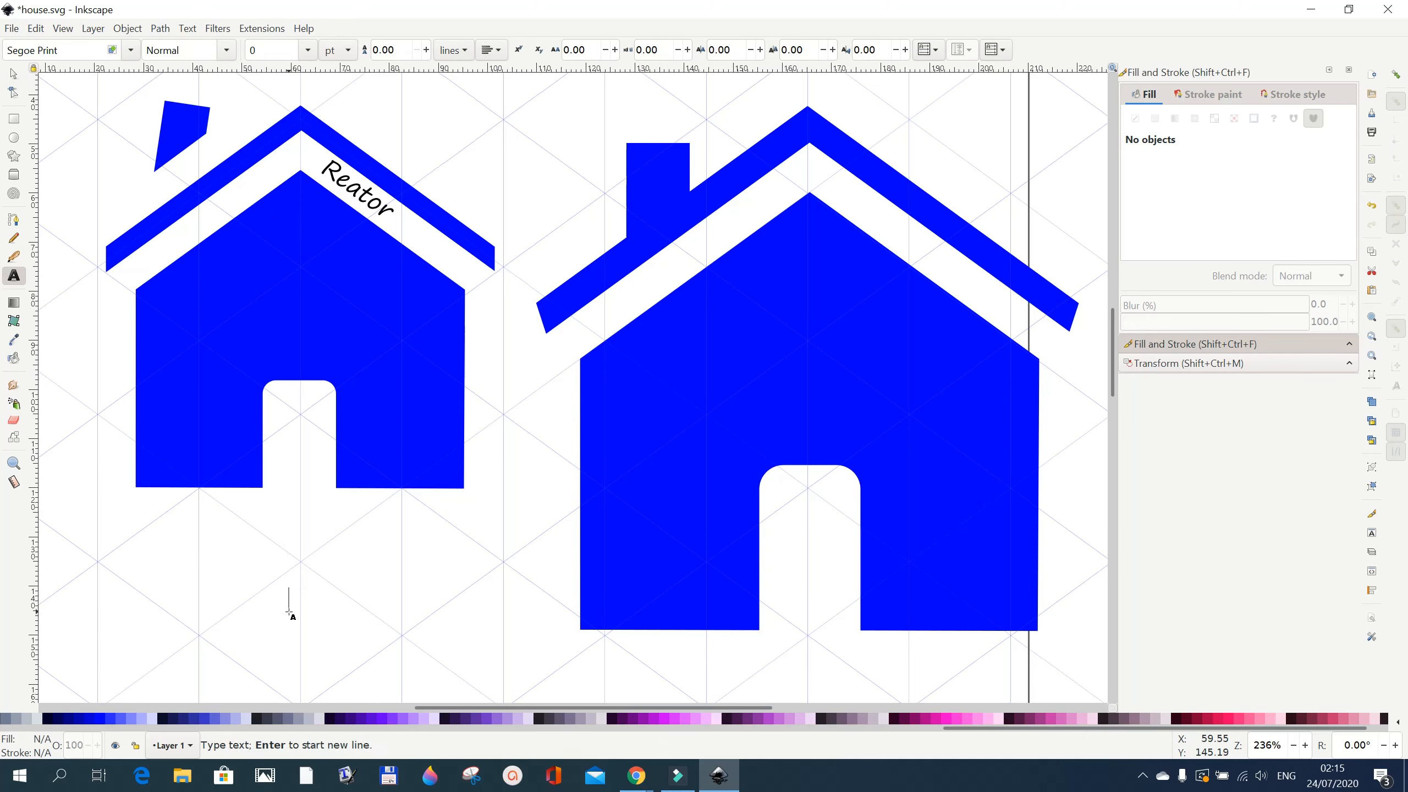
{"action": "type", "text": "Reate"}
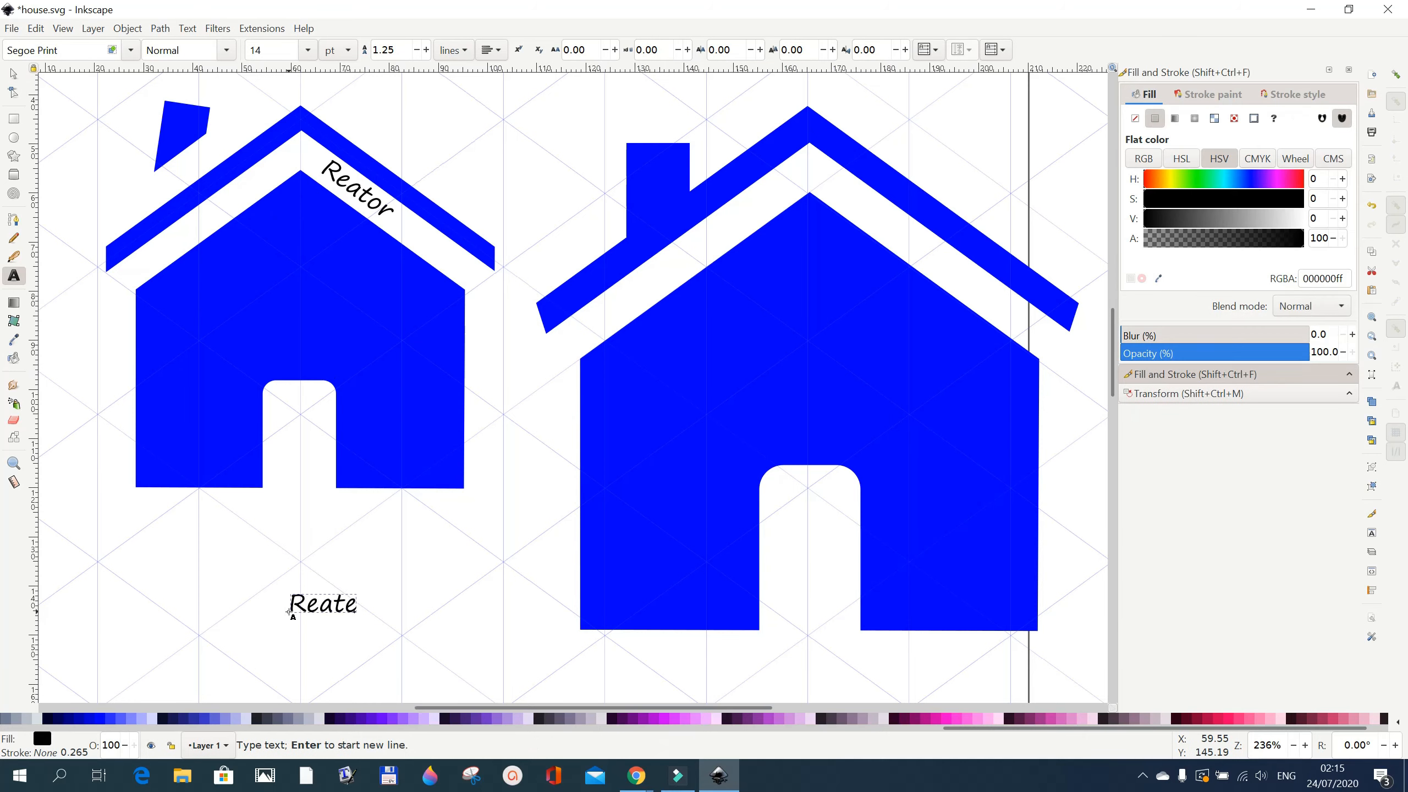
{"action": "key", "text": "BackSpace"}
{"action": "type", "text": "or"}
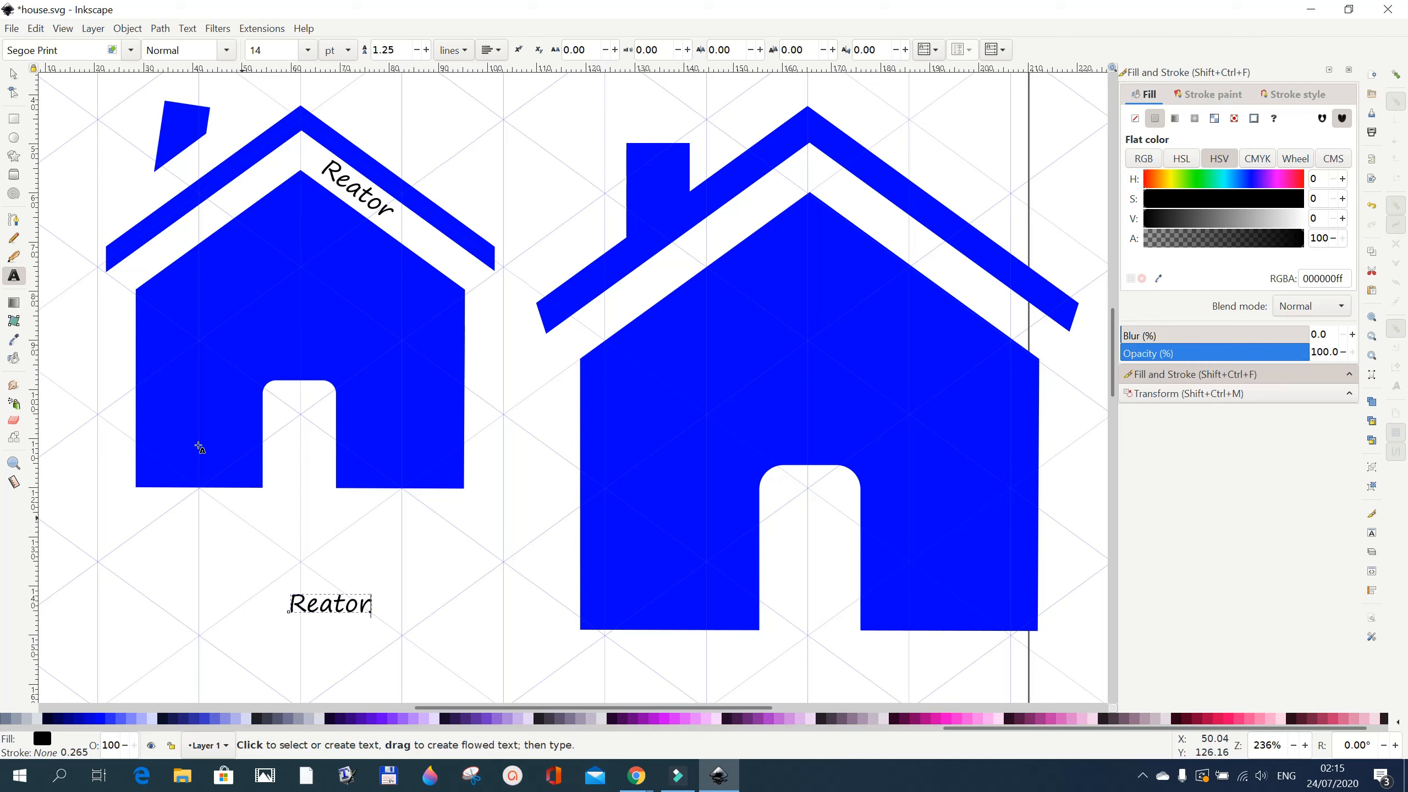
{"action": "left_click", "coordinate": [13, 73]}
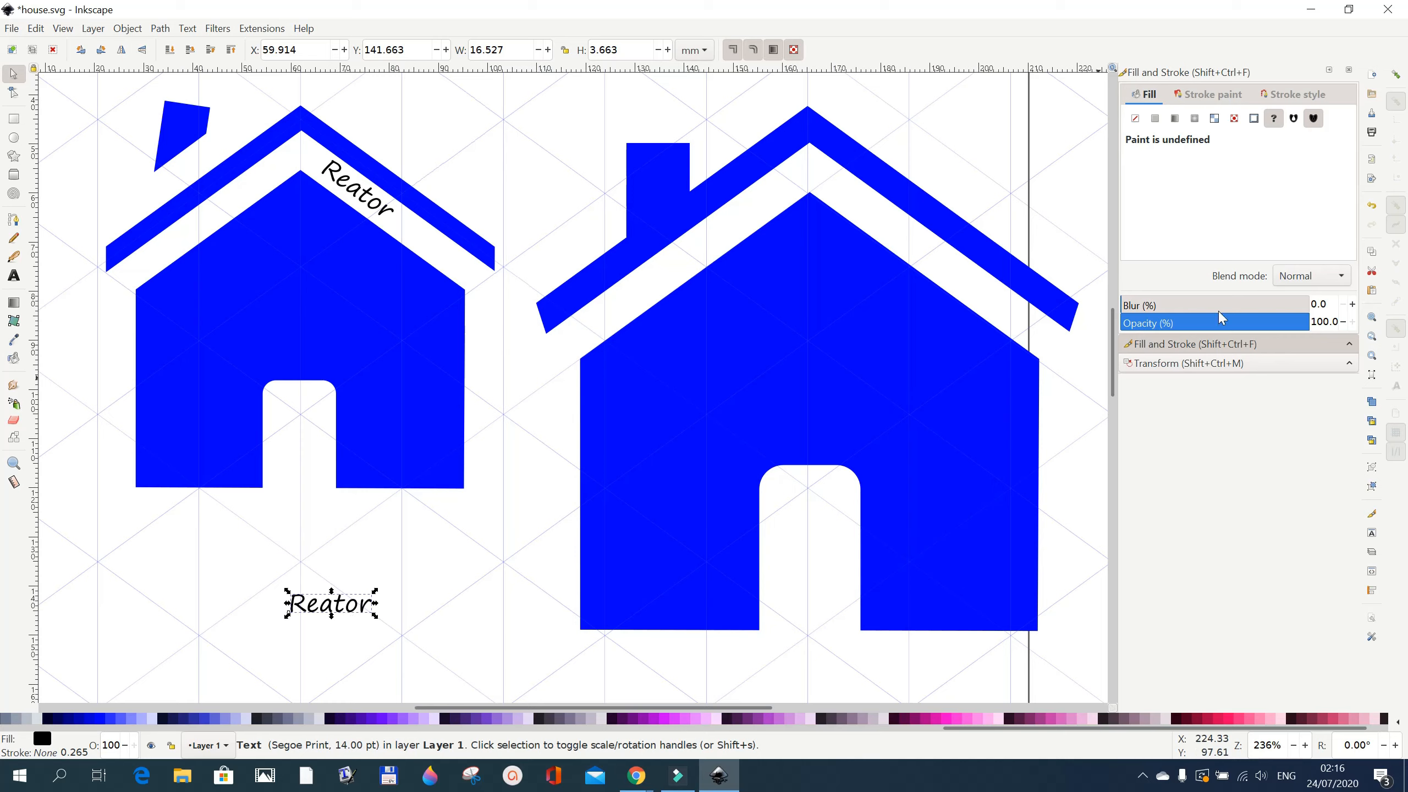
Rotate the "Reator" text 36° clockwise and place it in the white gap under the new roof's right slope, about X 180.4, Y 64.8 mm
{"action": "left_click", "coordinate": [1188, 369]}
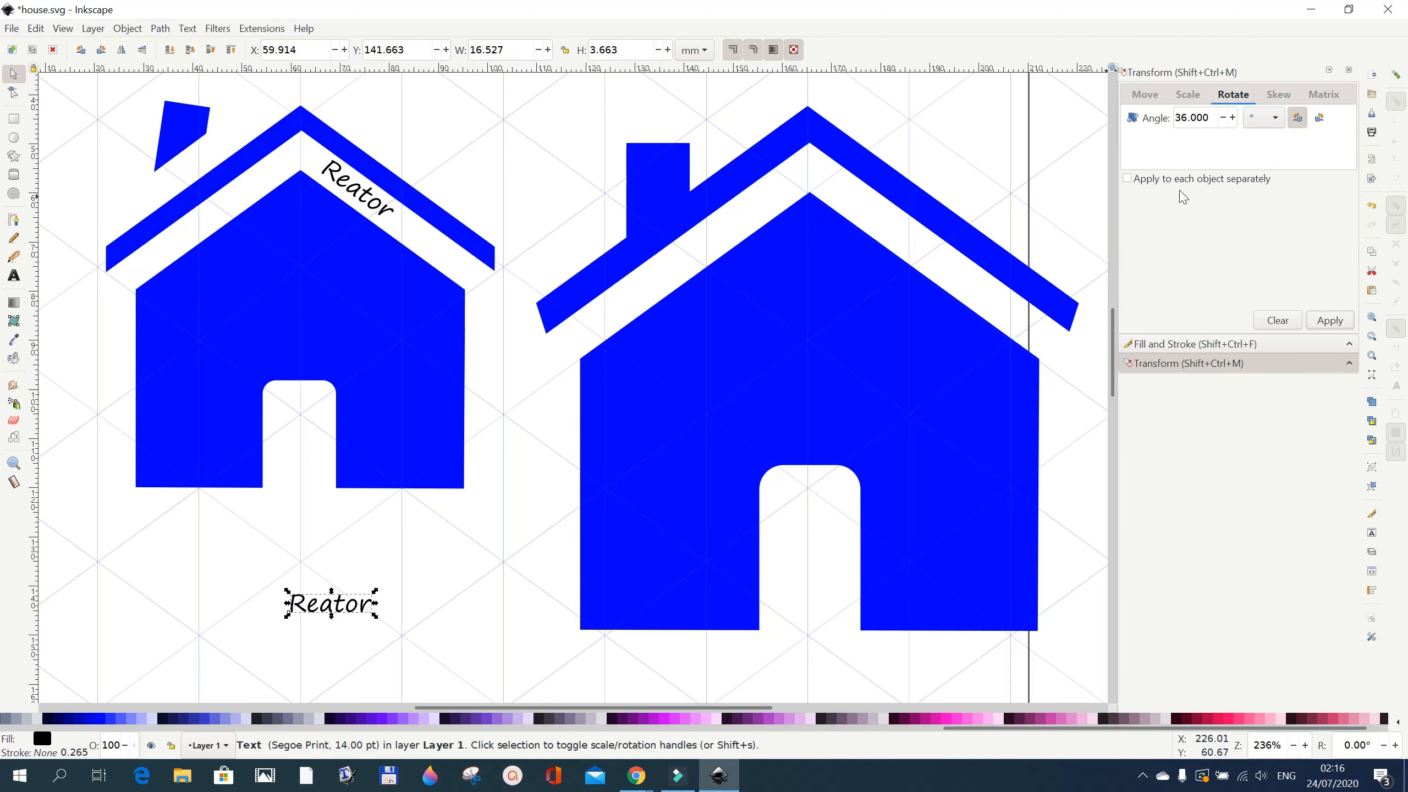
{"action": "left_click", "coordinate": [1319, 117]}
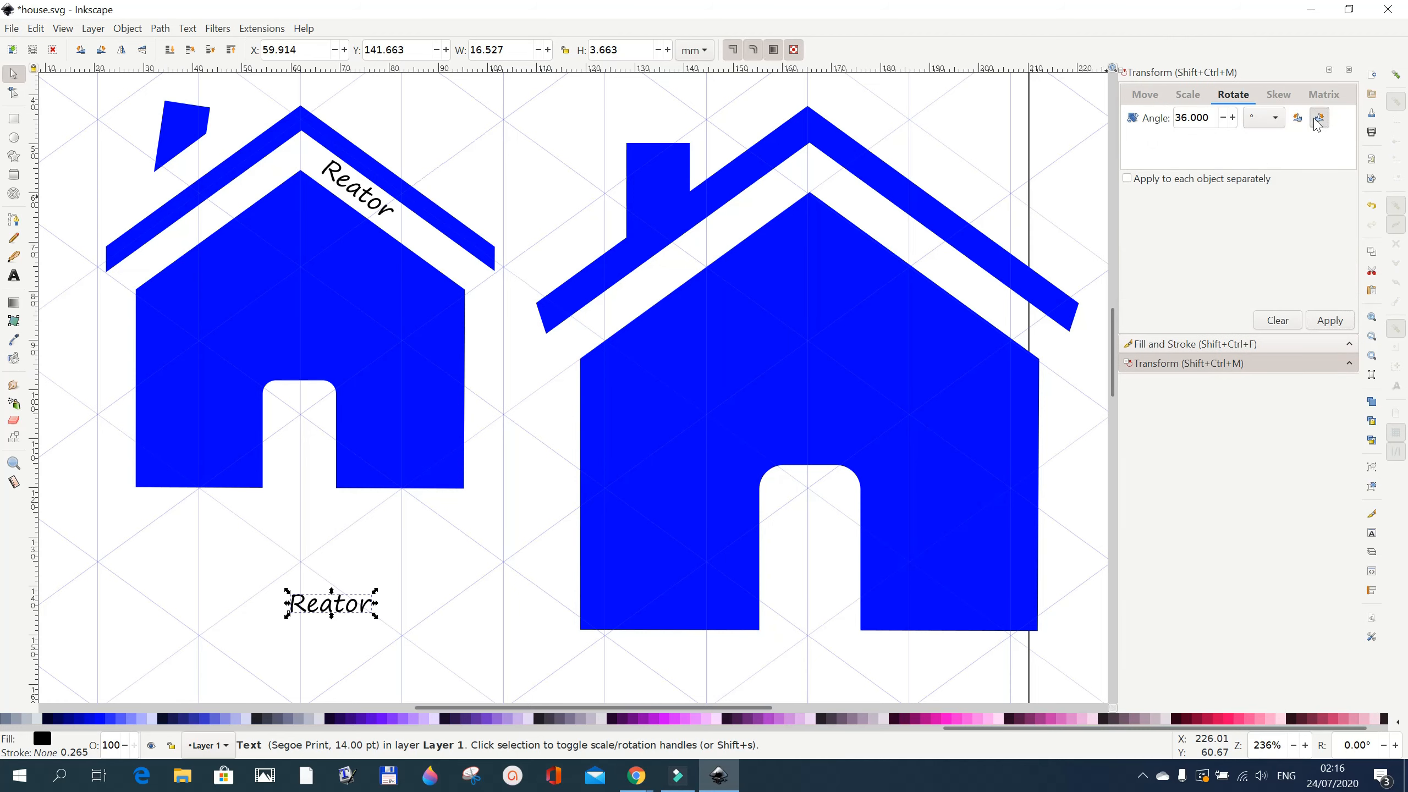
{"action": "left_click", "coordinate": [1326, 324]}
{"action": "left_click_drag", "start_coordinate": [336, 614], "coordinate": [930, 259]}
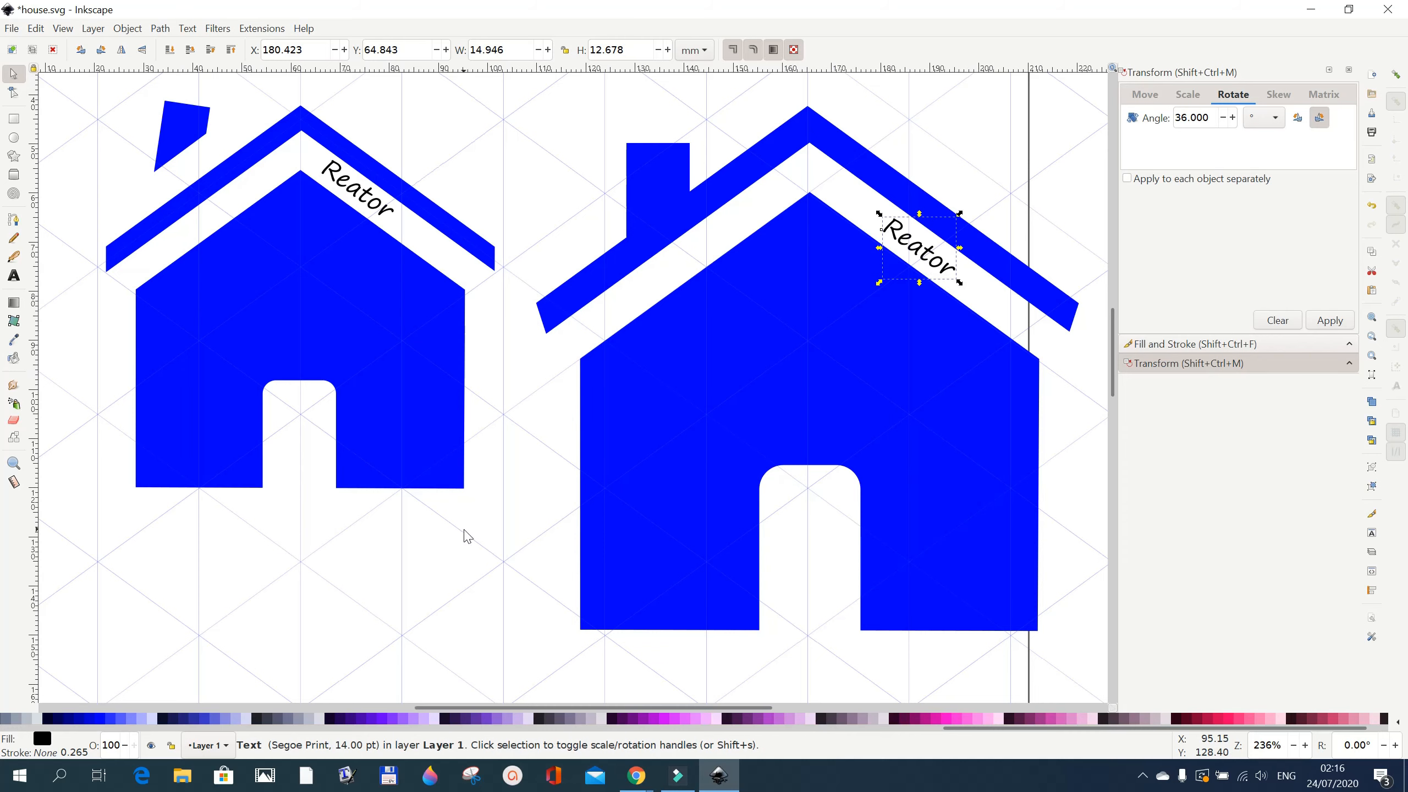
Scale the new chimney, roof strip and house body together proportionally about their centre to about 88.2 × 85.3 mm
{"action": "left_click", "coordinate": [667, 194]}
{"action": "left_click", "coordinate": [539, 225]}
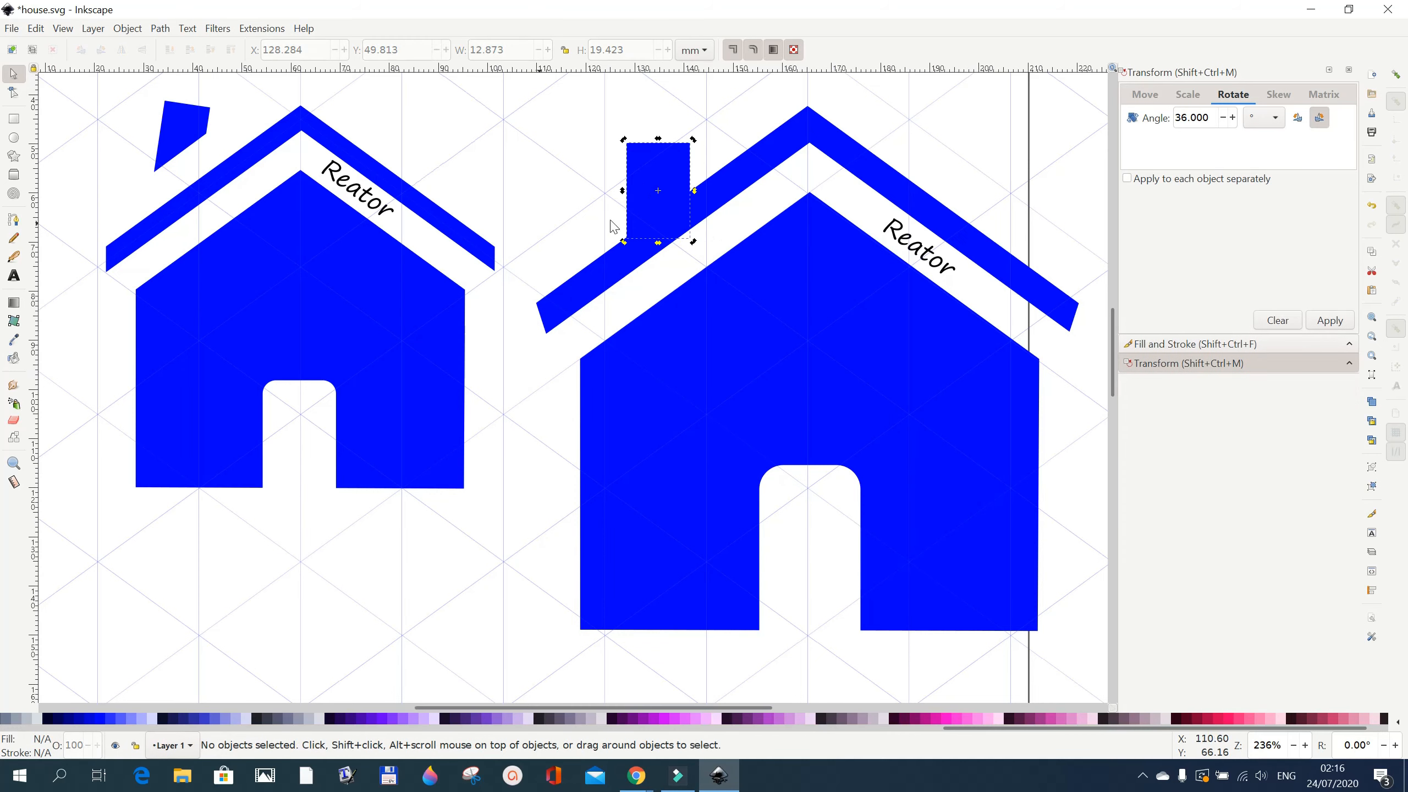
{"action": "left_click", "coordinate": [640, 203]}
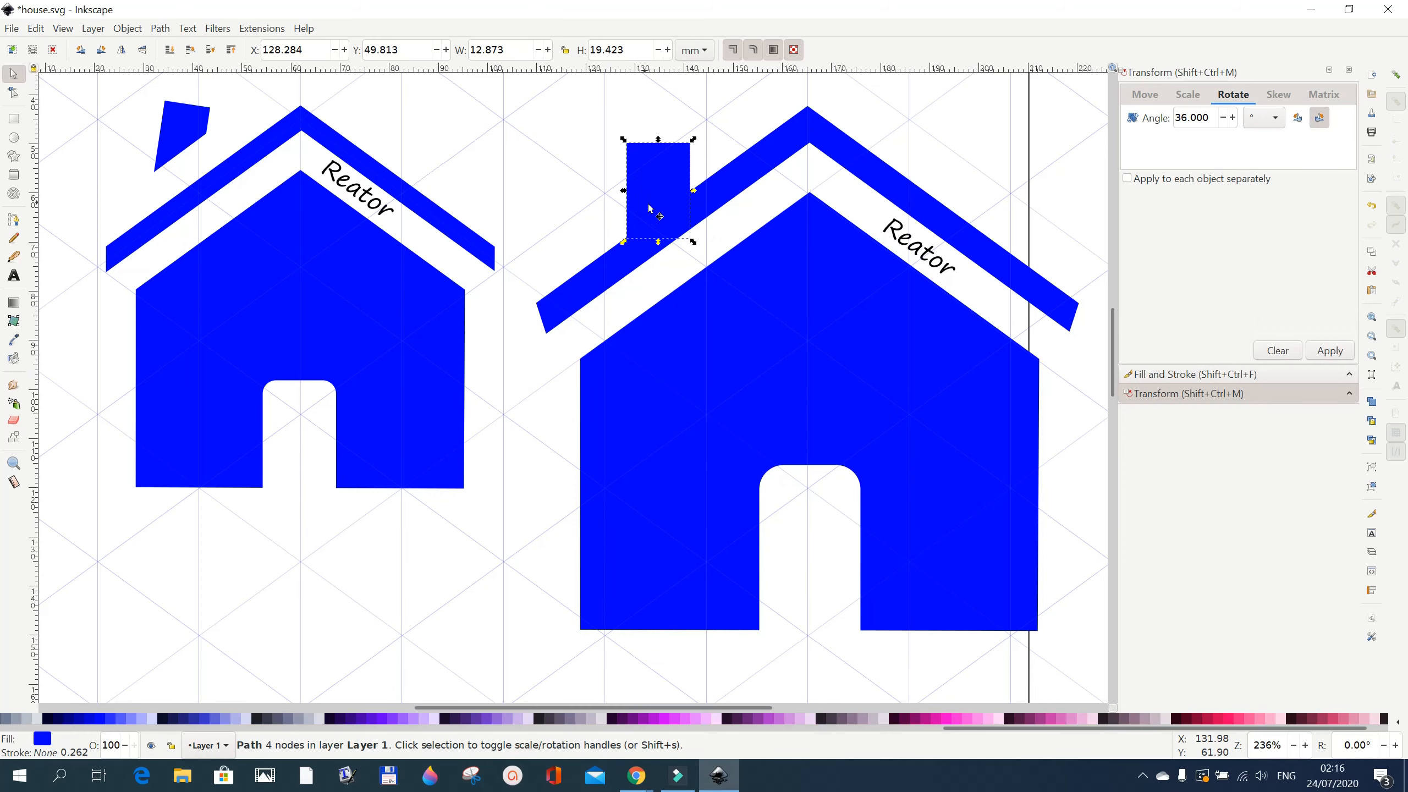
{"action": "left_click", "coordinate": [719, 193], "text": "shift"}
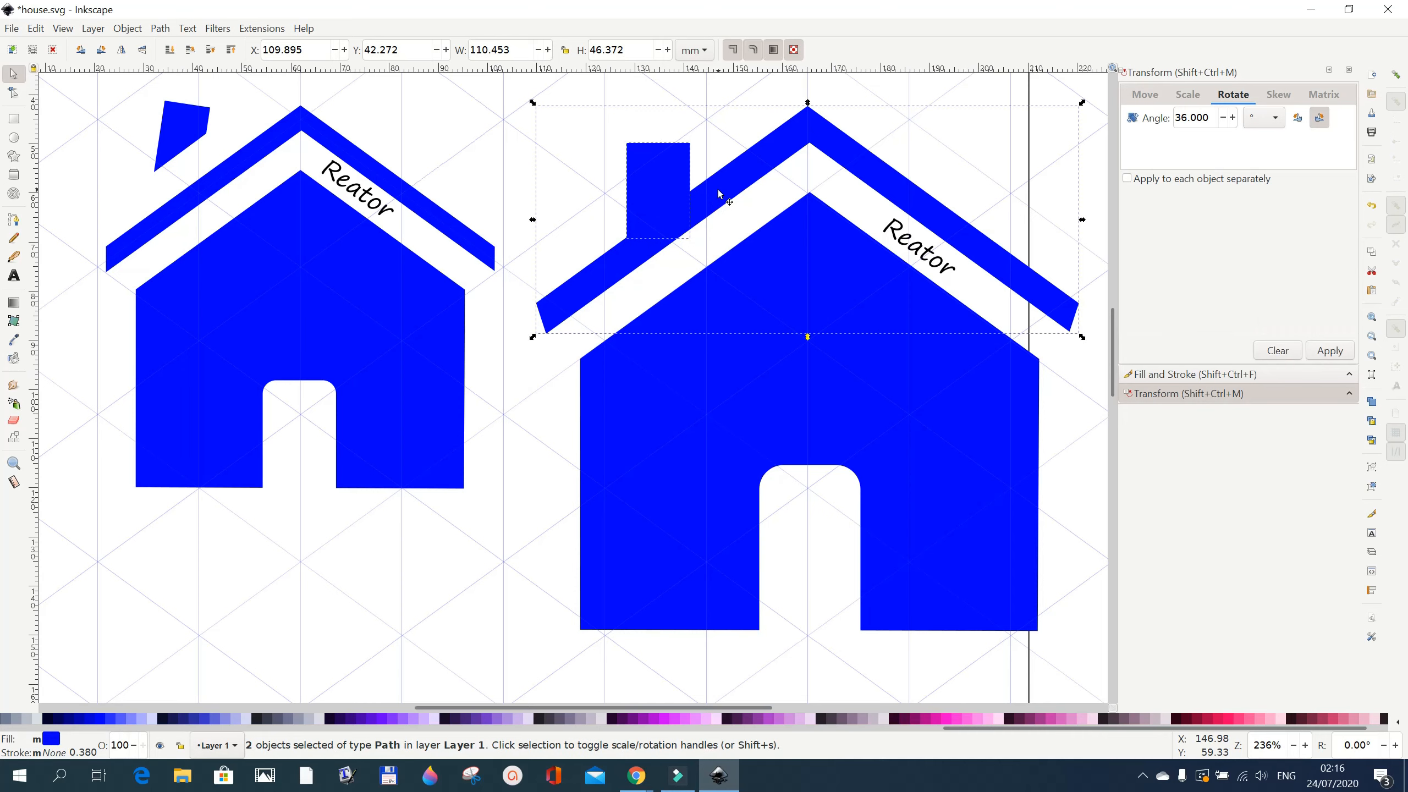
{"action": "left_click", "coordinate": [722, 388], "text": "shift"}
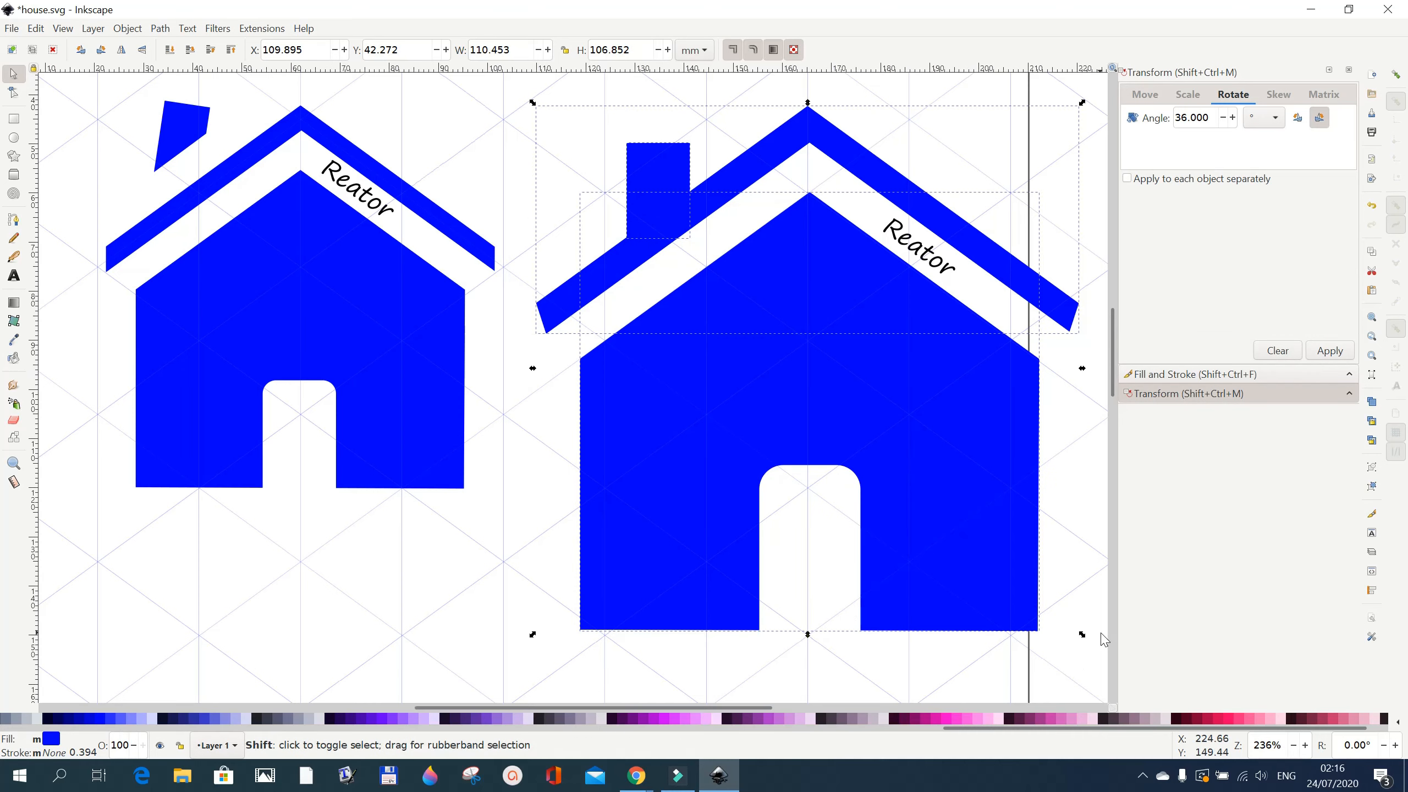
{"action": "left_click_drag", "start_coordinate": [1082, 634], "coordinate": [1041, 603]}
{"action": "left_click", "coordinate": [998, 198]}
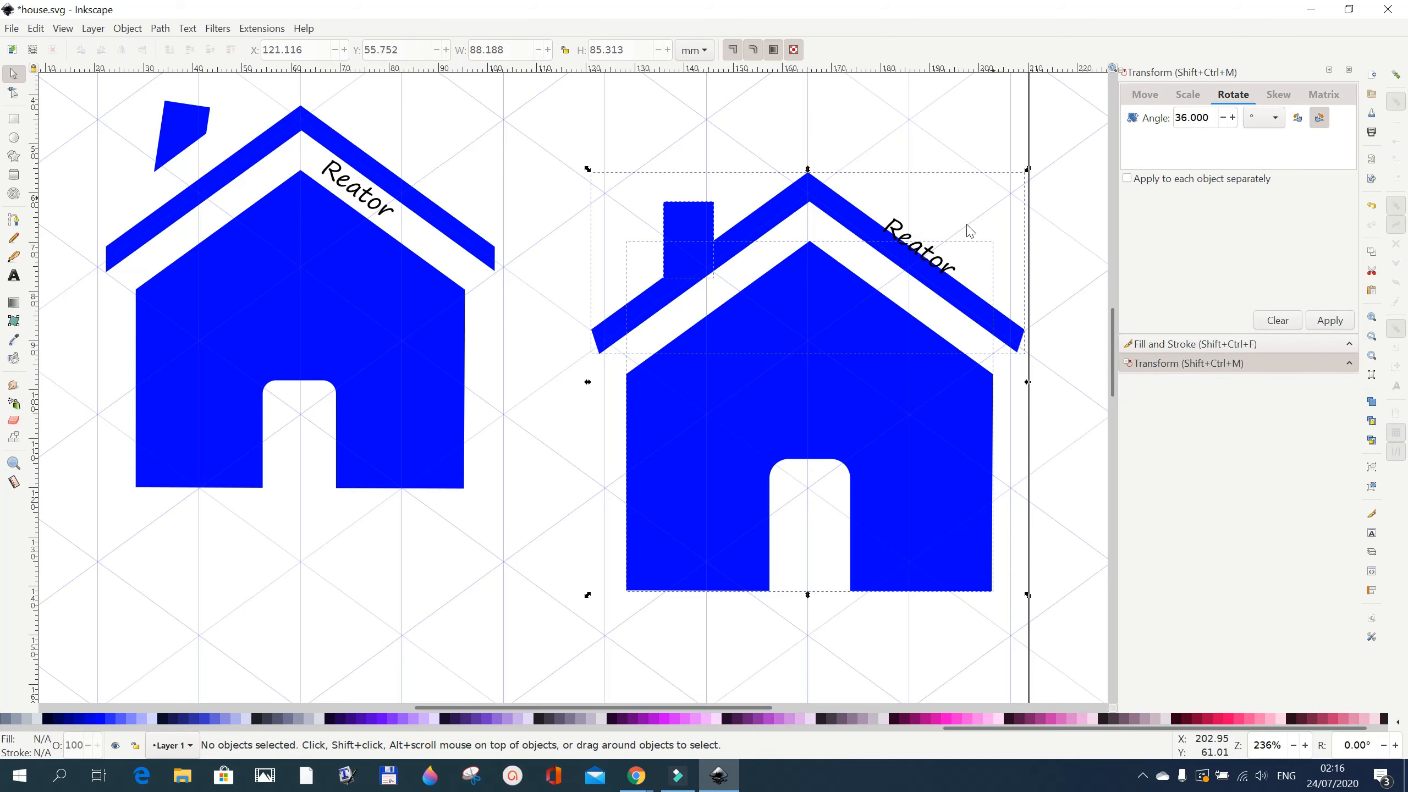
Move the "Reator" text into the smaller roof's right gap at about X 177.6, Y 73.8 mm, and group it with the chimney, roof strip and body
{"action": "left_click_drag", "start_coordinate": [918, 262], "coordinate": [906, 300]}
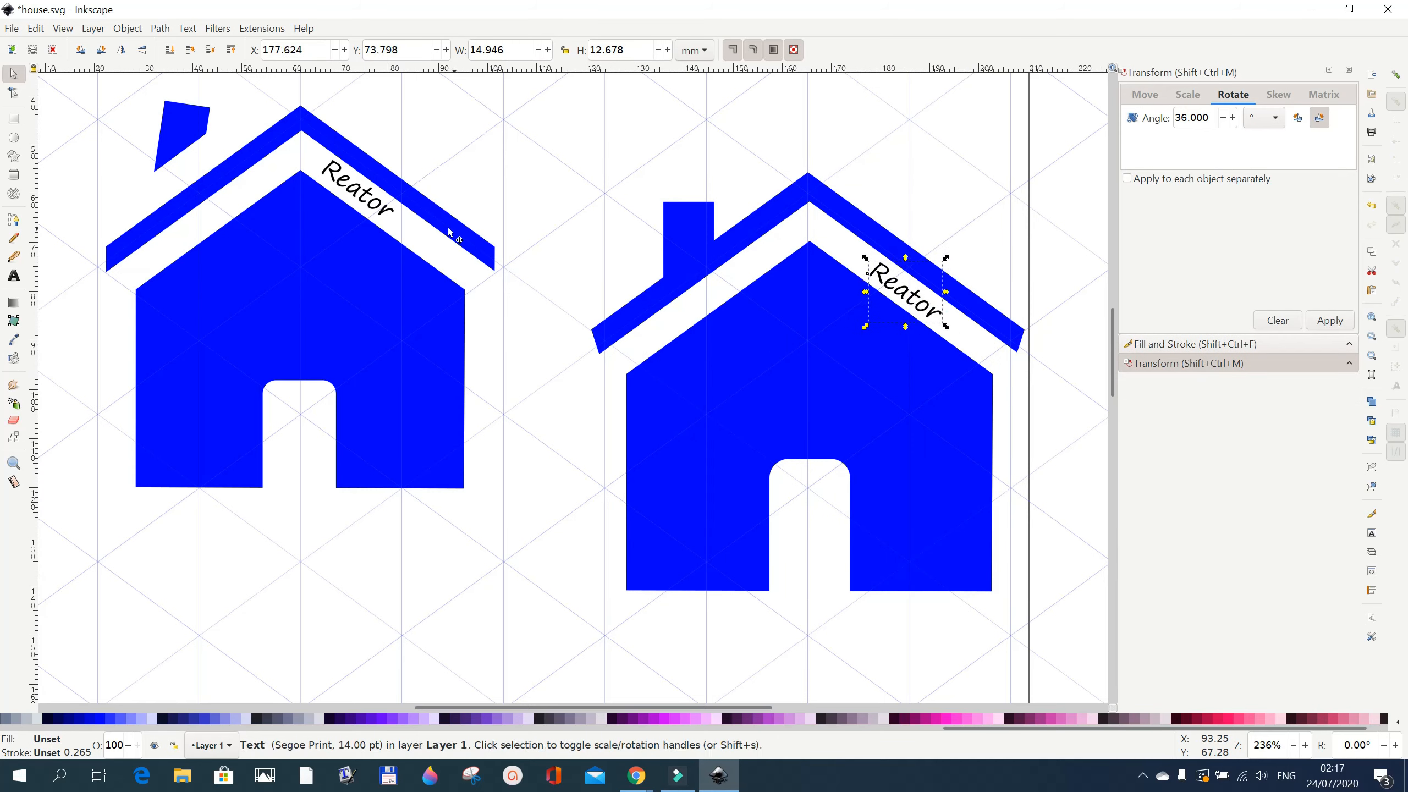
{"action": "left_click_drag", "start_coordinate": [520, 163], "coordinate": [1055, 680]}
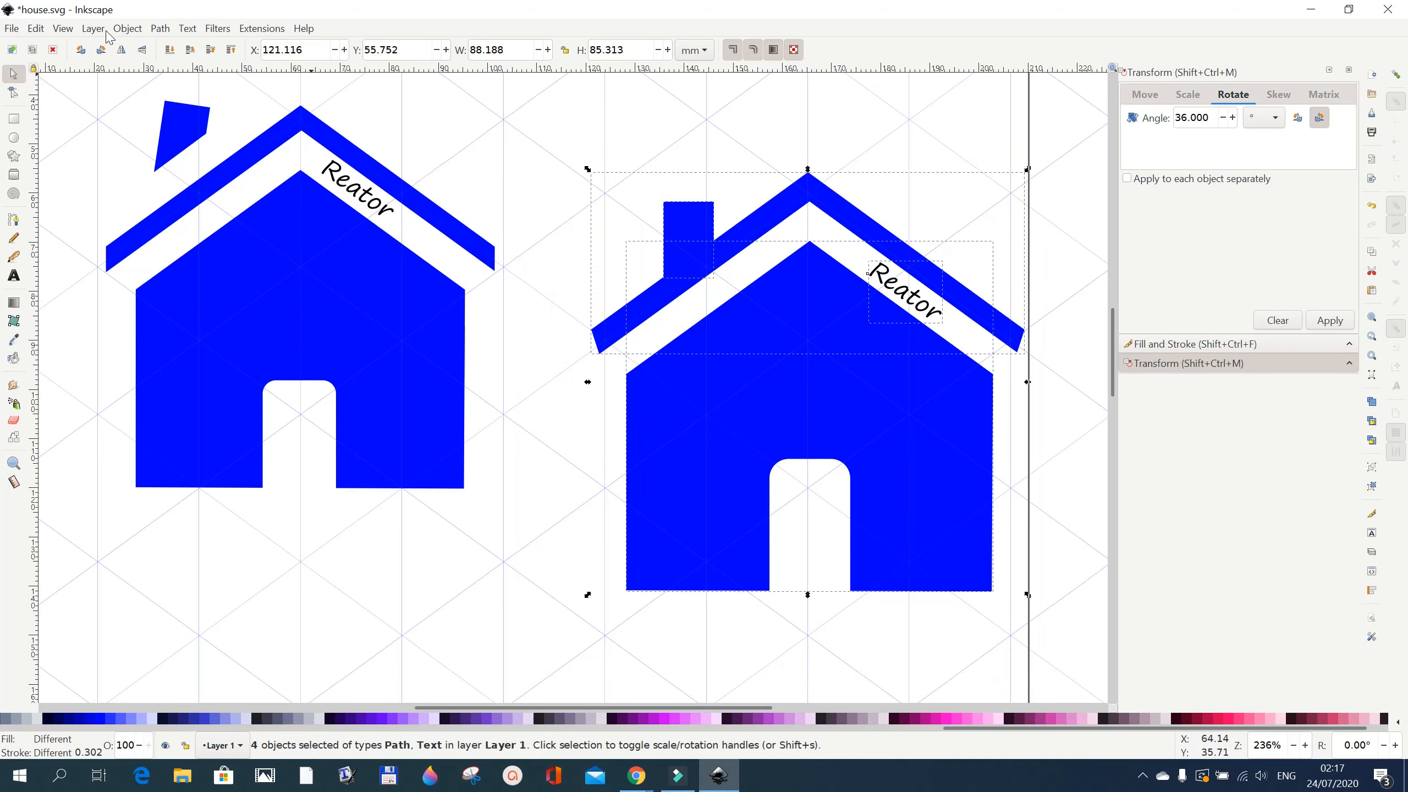
{"action": "left_click", "coordinate": [127, 28]}
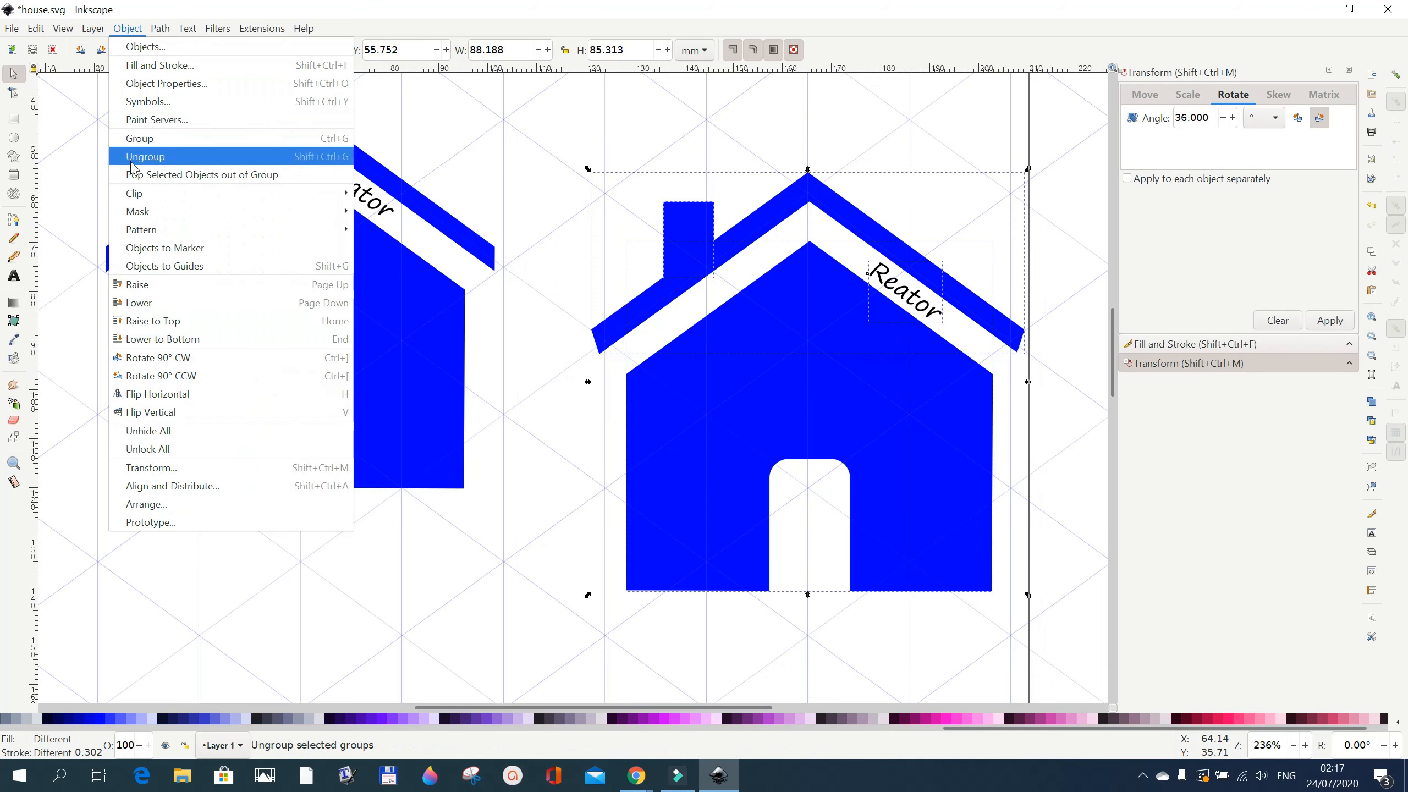
{"action": "left_click", "coordinate": [143, 139]}
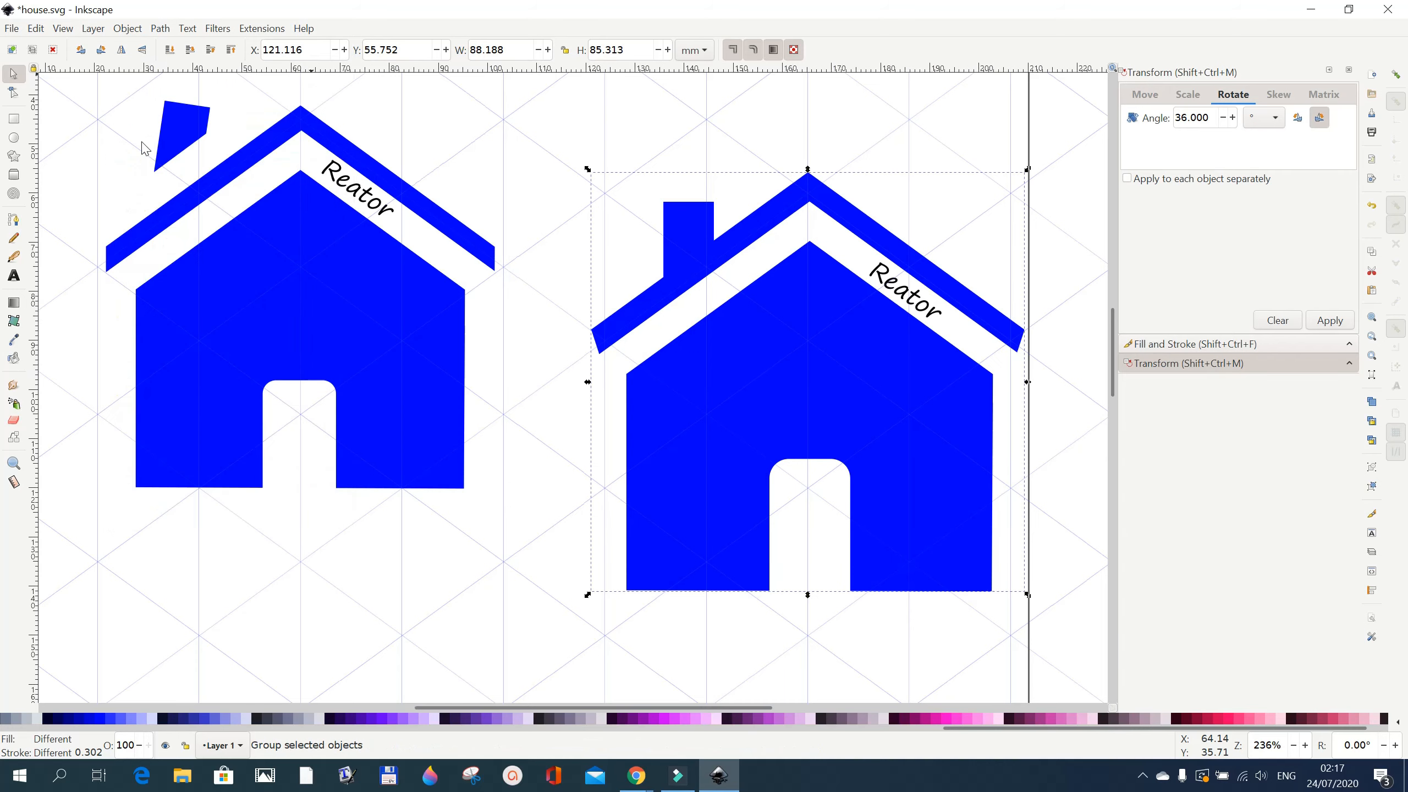
{"action": "left_click", "coordinate": [539, 529]}
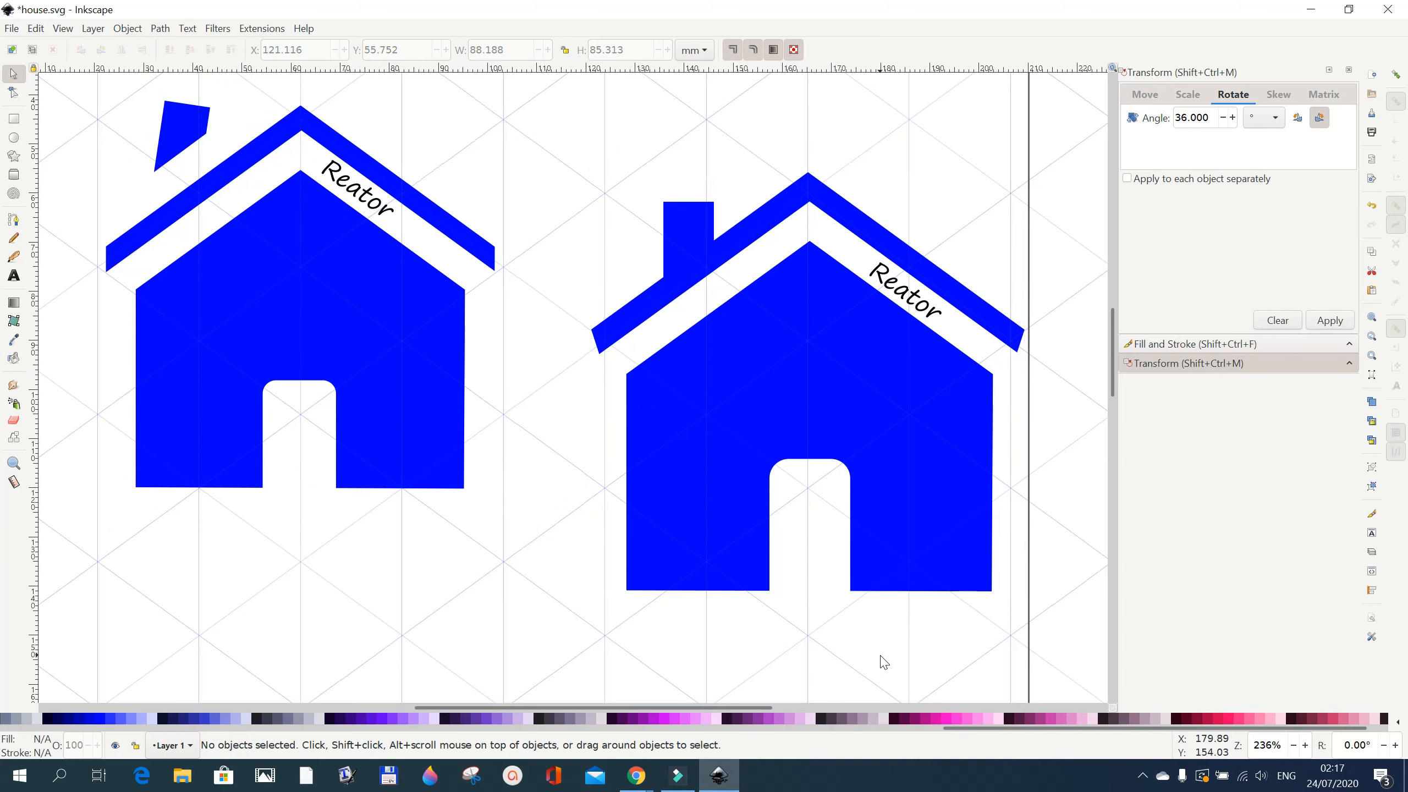